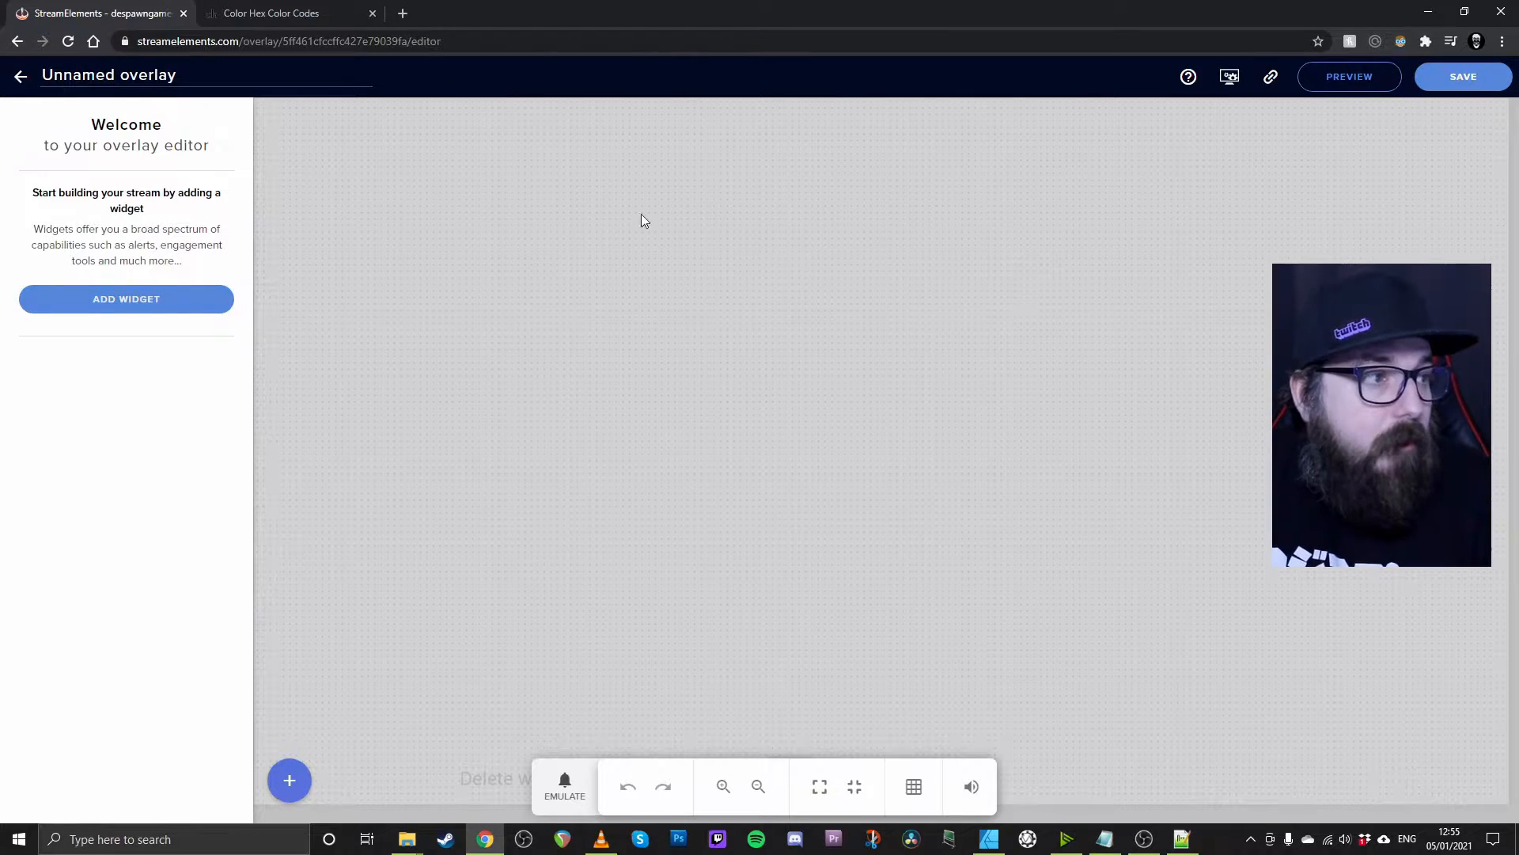
# Add an AlertBox widget to the empty overlay
pyautogui.click(102, 301)
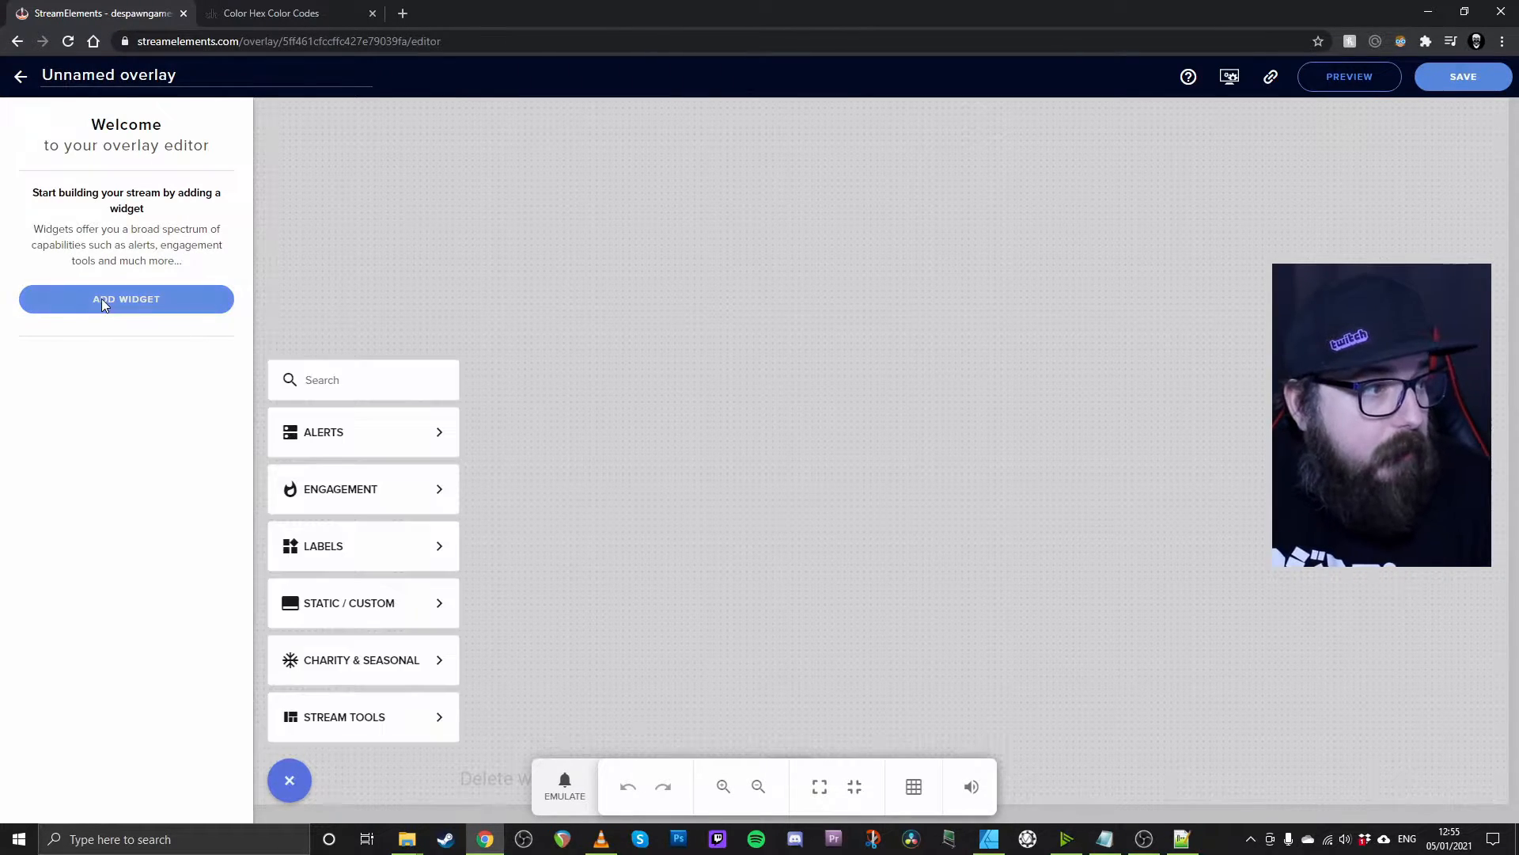
pyautogui.moveTo(353, 429)
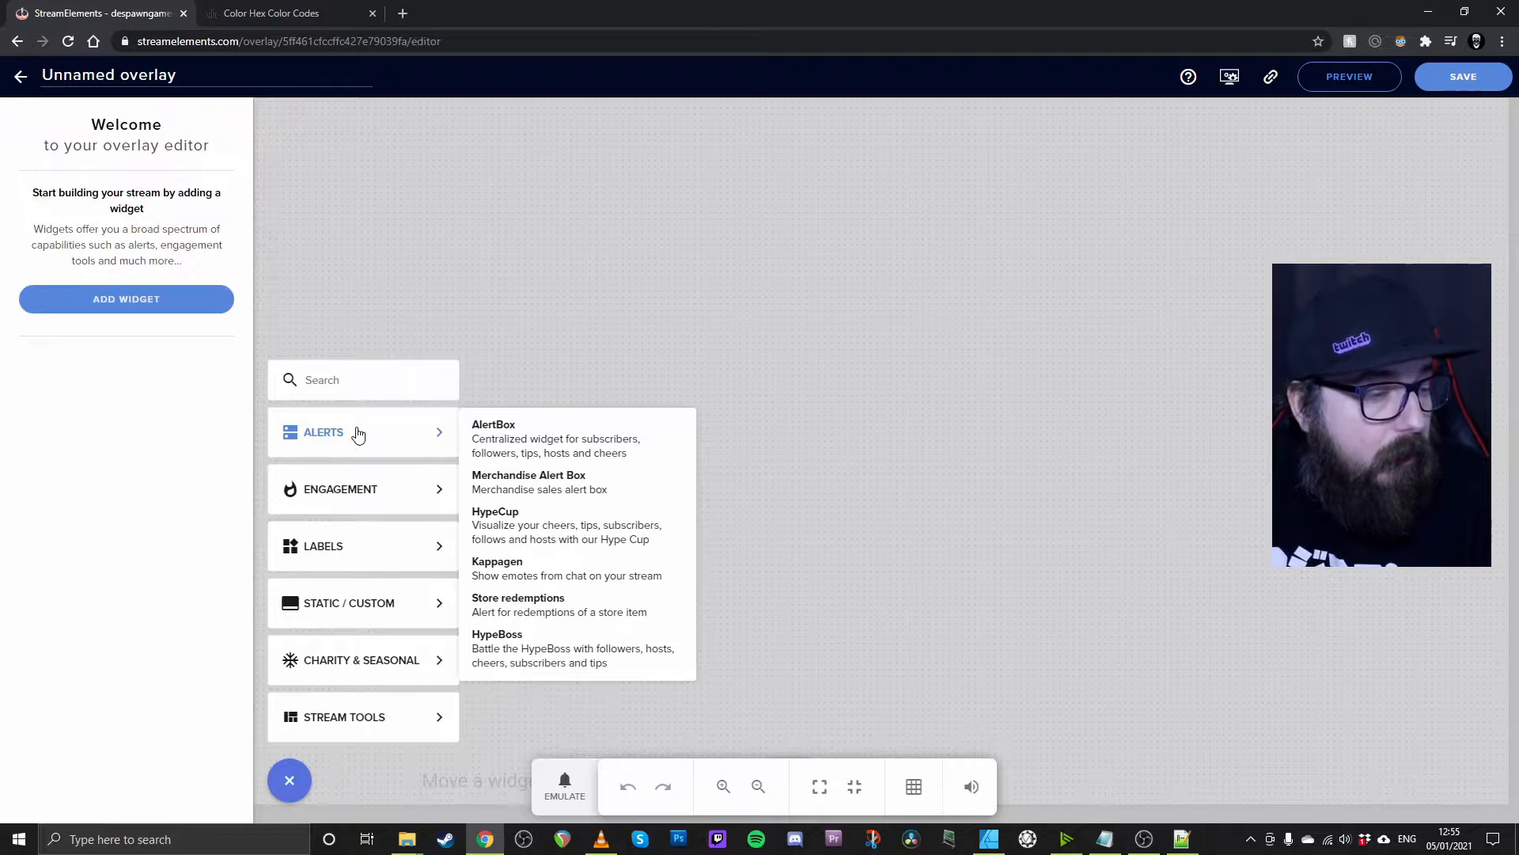
pyautogui.click(511, 443)
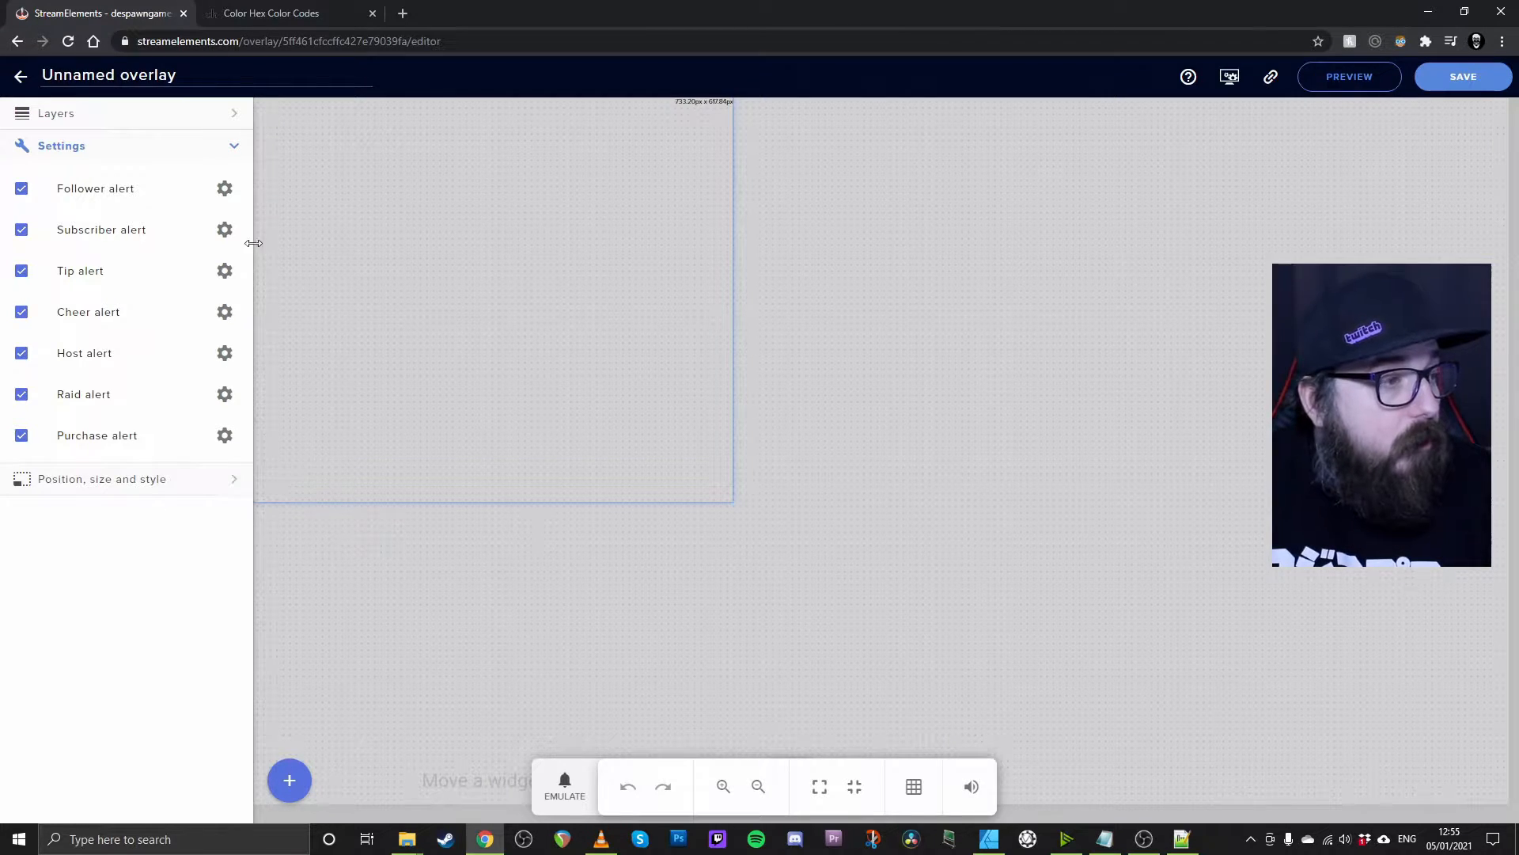
# Remove the default video from the follower alert and enable custom CSS for it
pyautogui.click(225, 191)
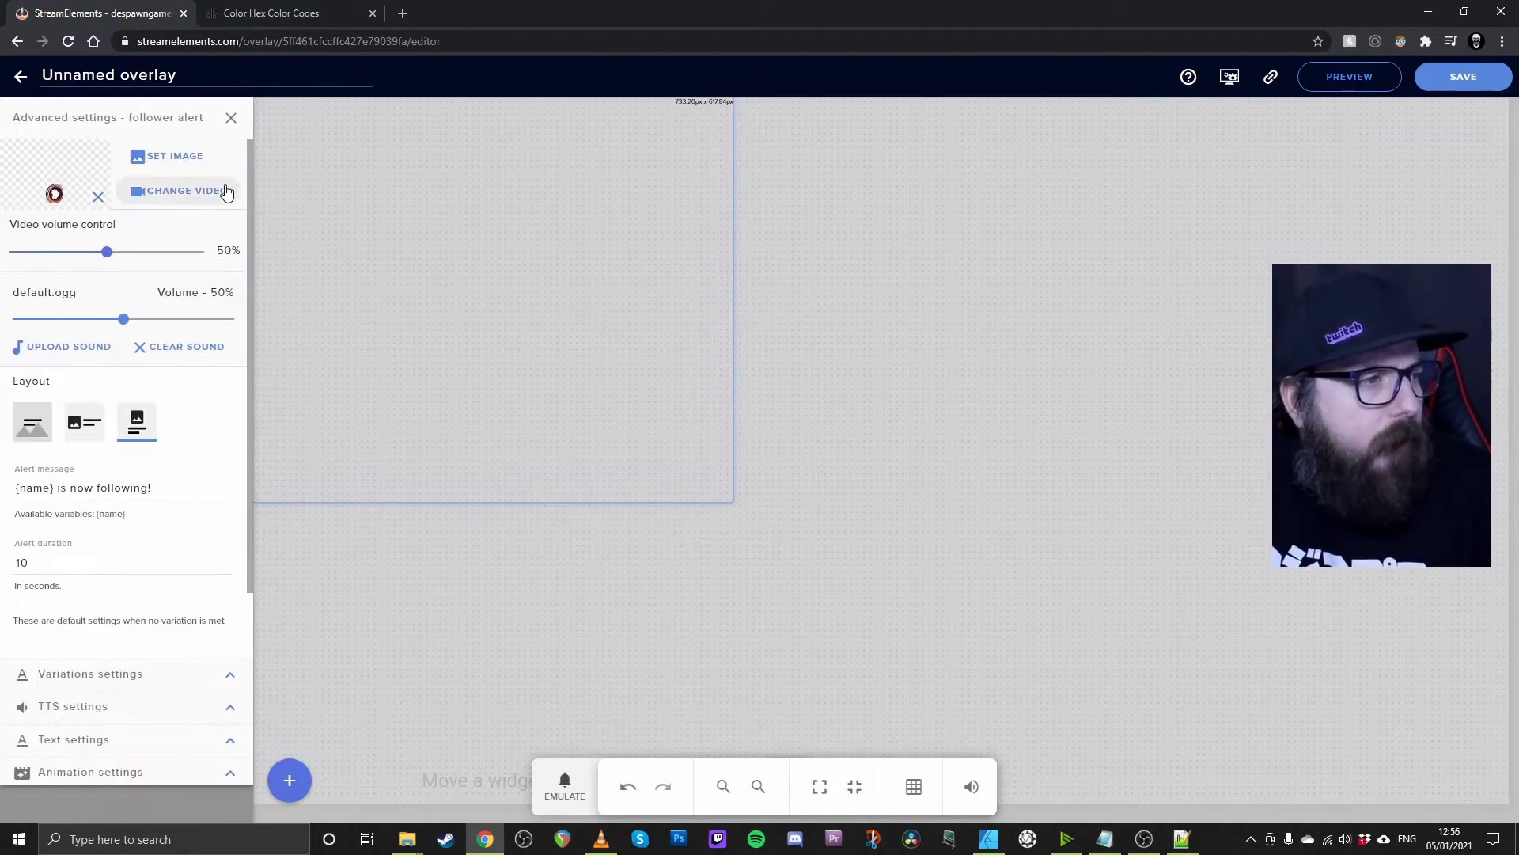
pyautogui.click(97, 198)
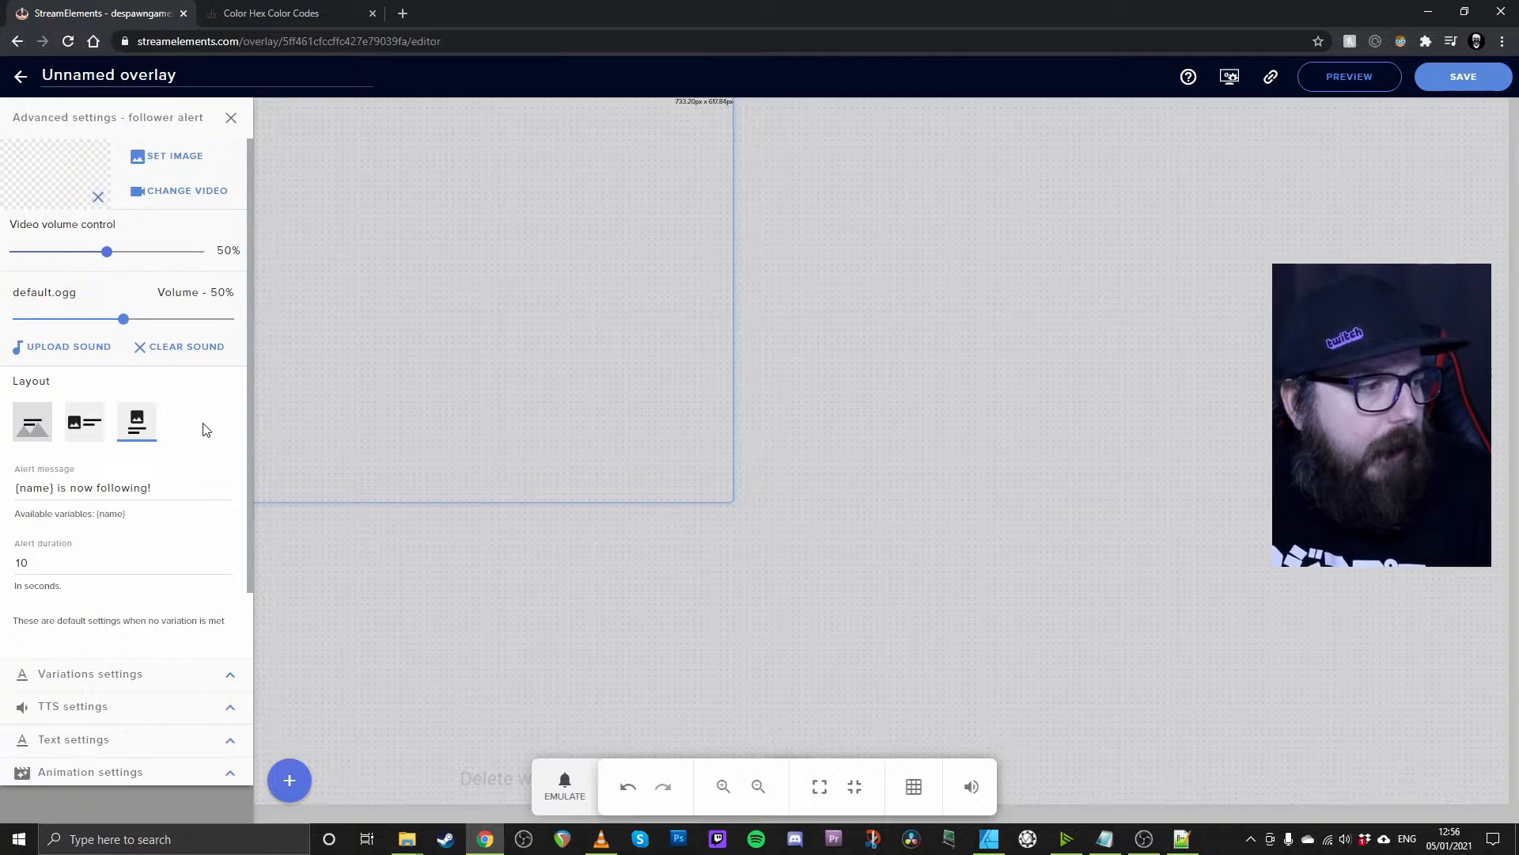
pyautogui.scroll(-1, 204, 430)
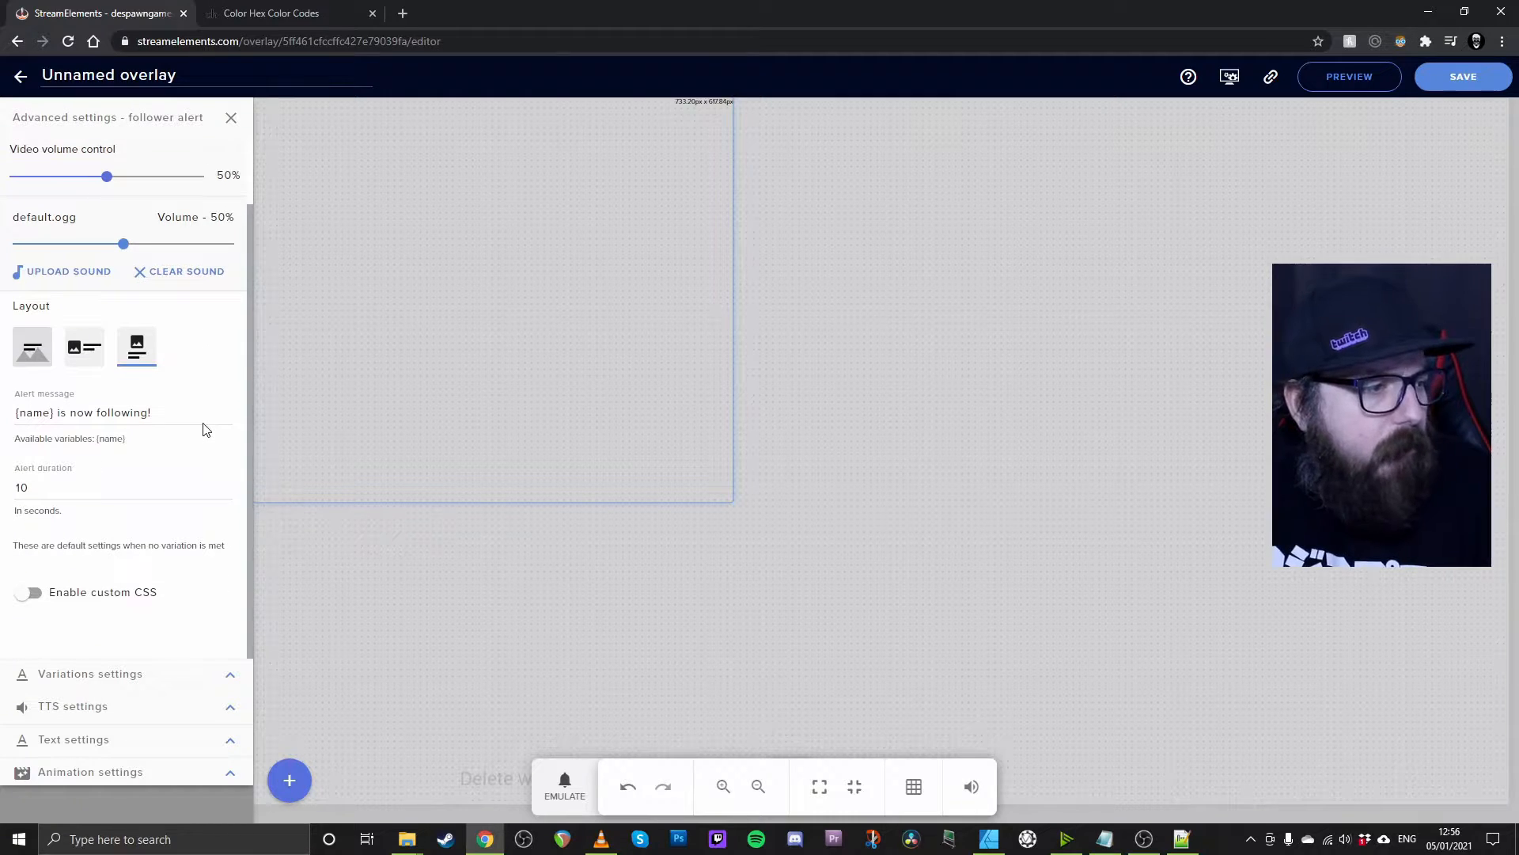
pyautogui.click(25, 595)
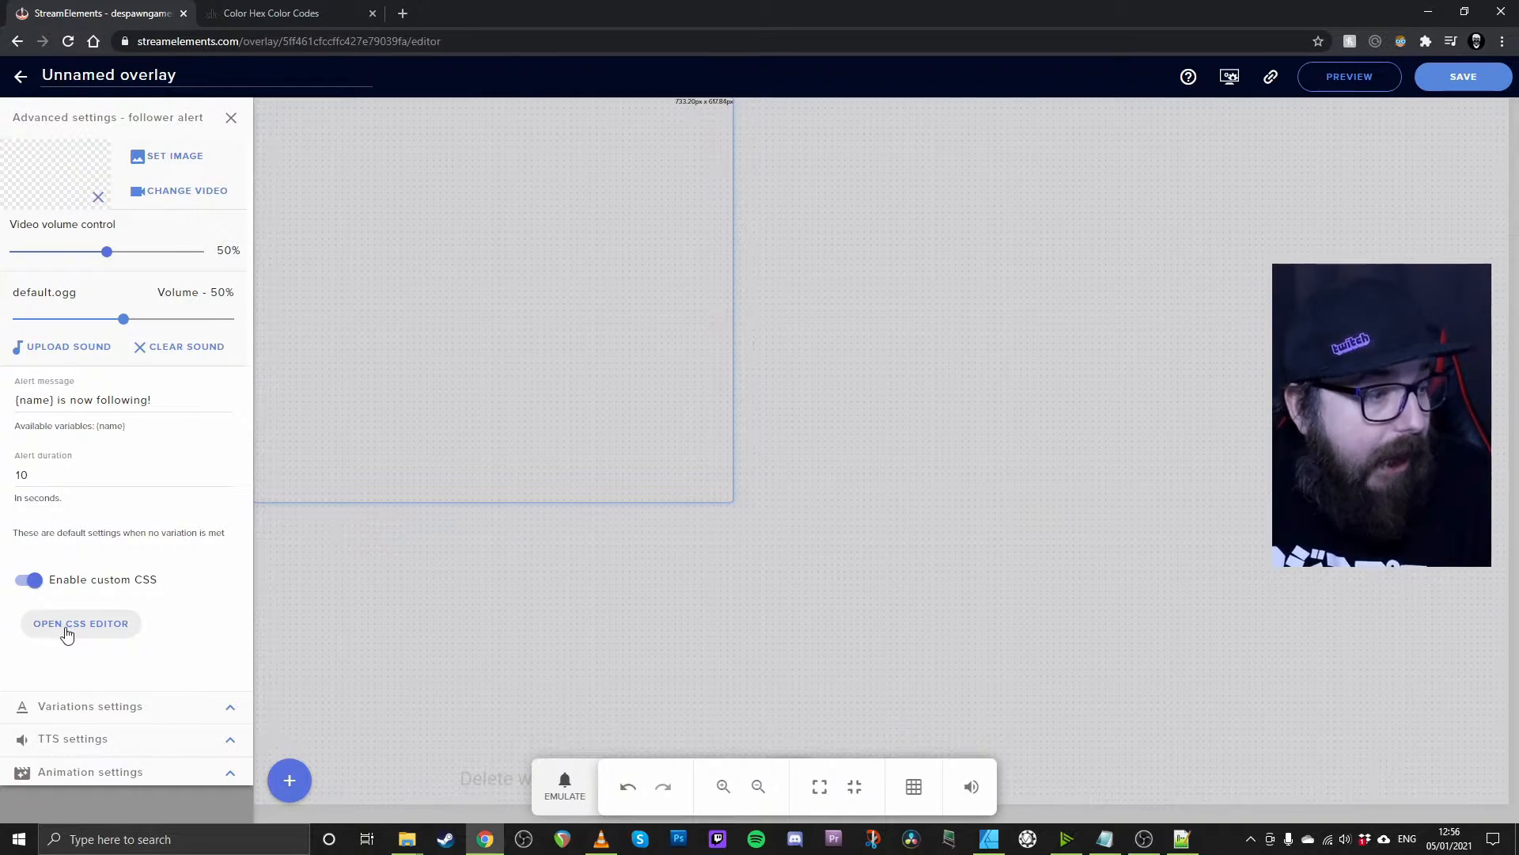
# Open the follower alert's code editor and review its default CSS and HTML code
pyautogui.click(67, 626)
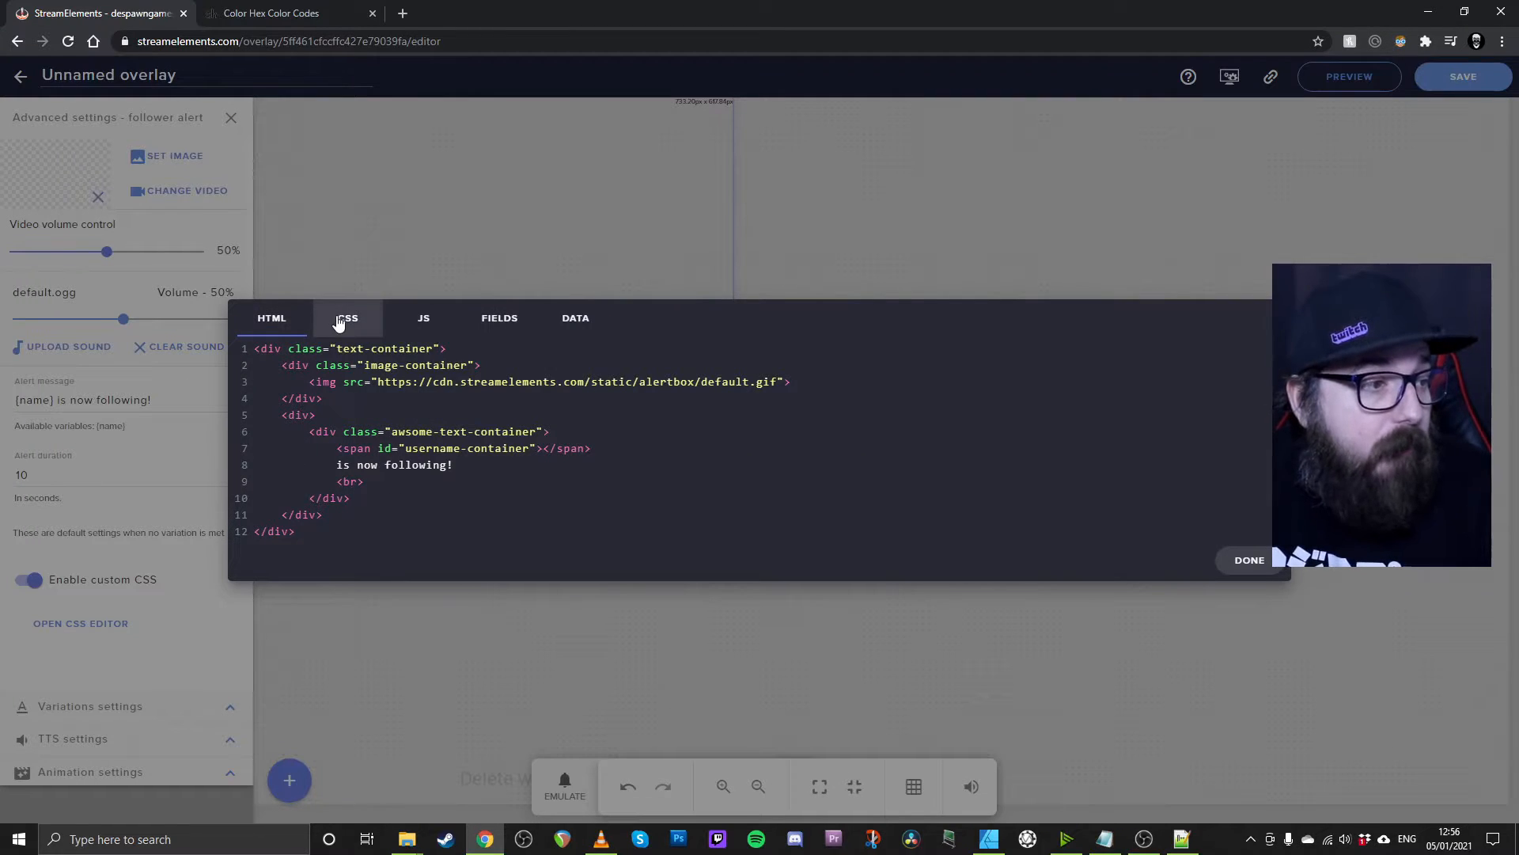
pyautogui.click(341, 320)
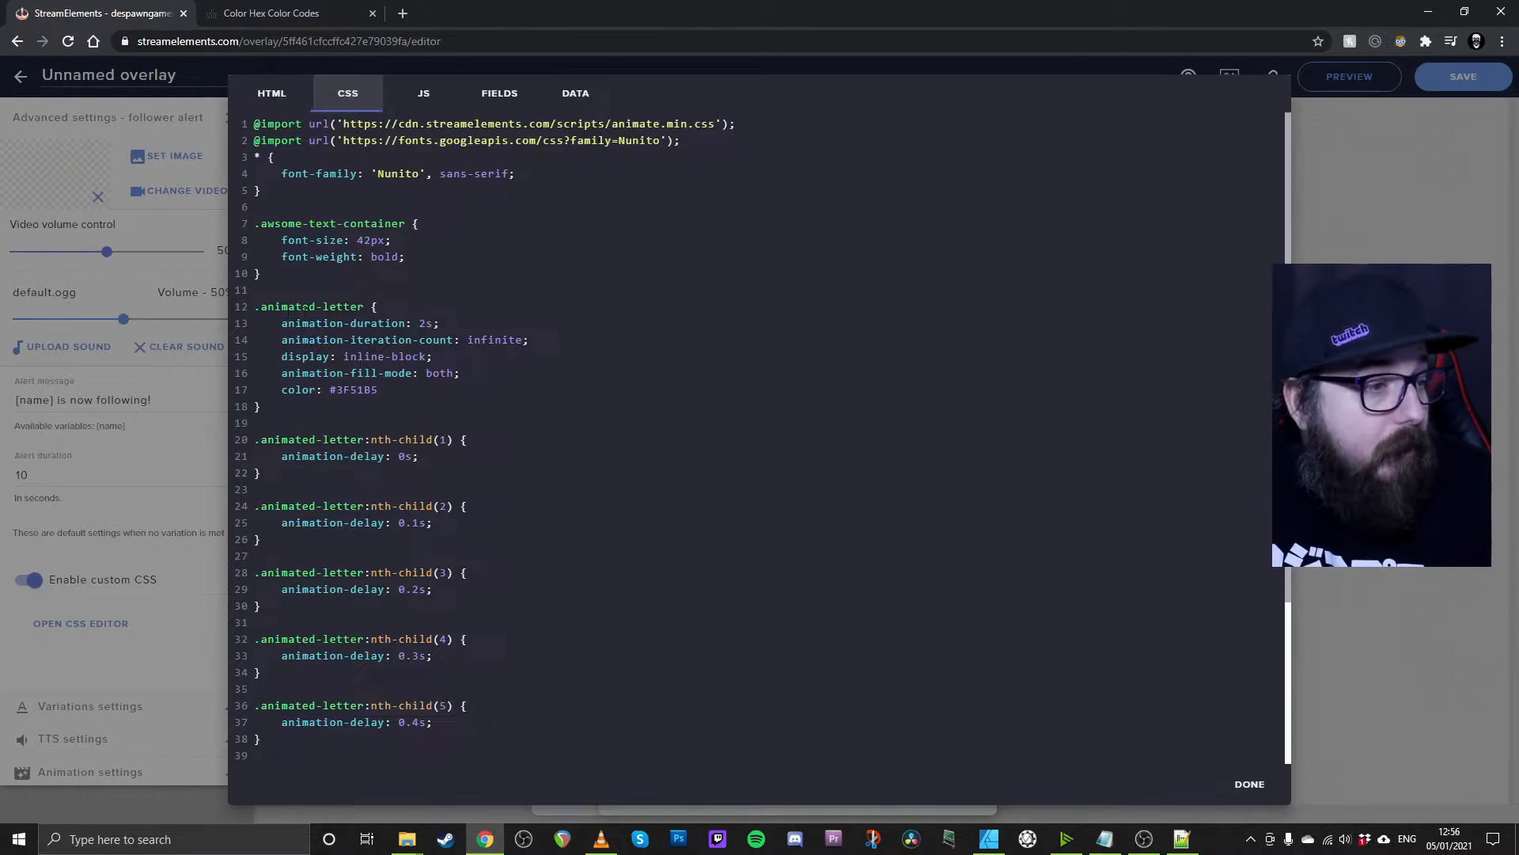
pyautogui.click(275, 92)
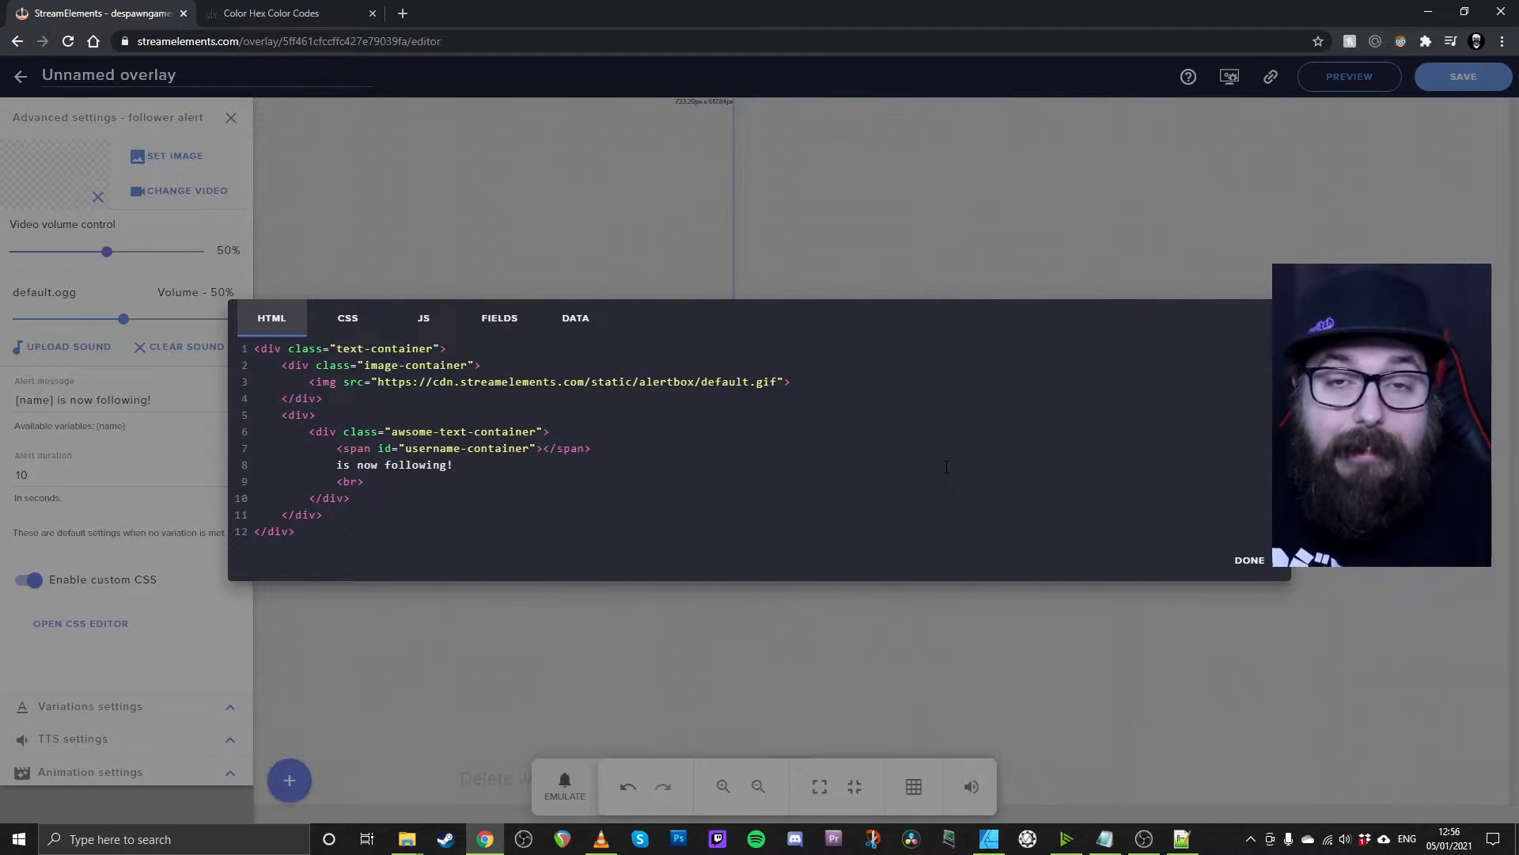
# Replace the follower alert's default HTML with the html block copied from alert css.txt in Notepad
pyautogui.moveTo(1105, 837)
pyautogui.click(1122, 792)
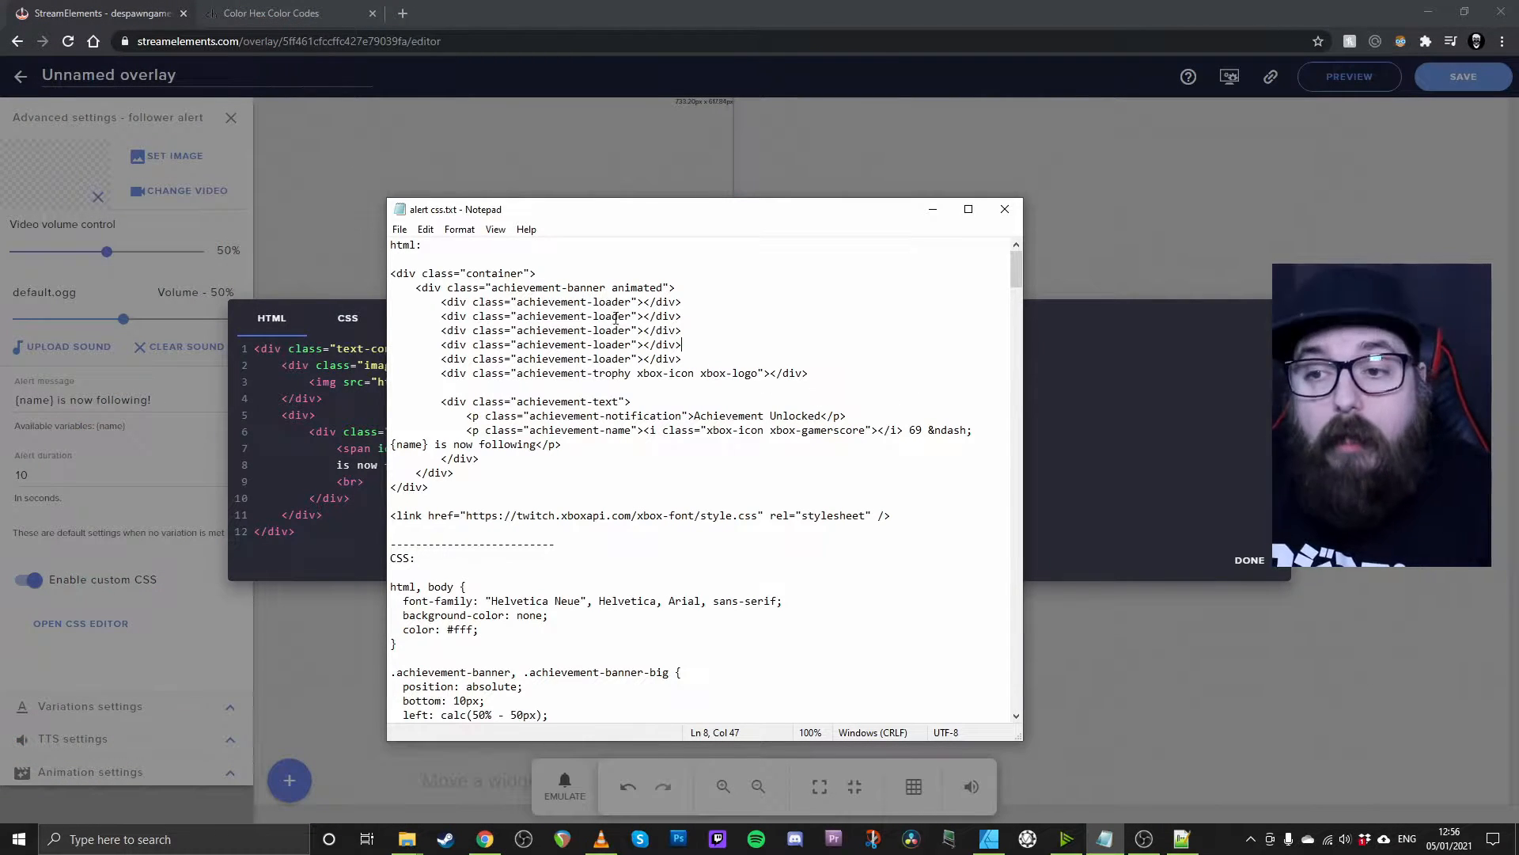
pyautogui.moveTo(389, 249); pyautogui.dragTo(433, 246)
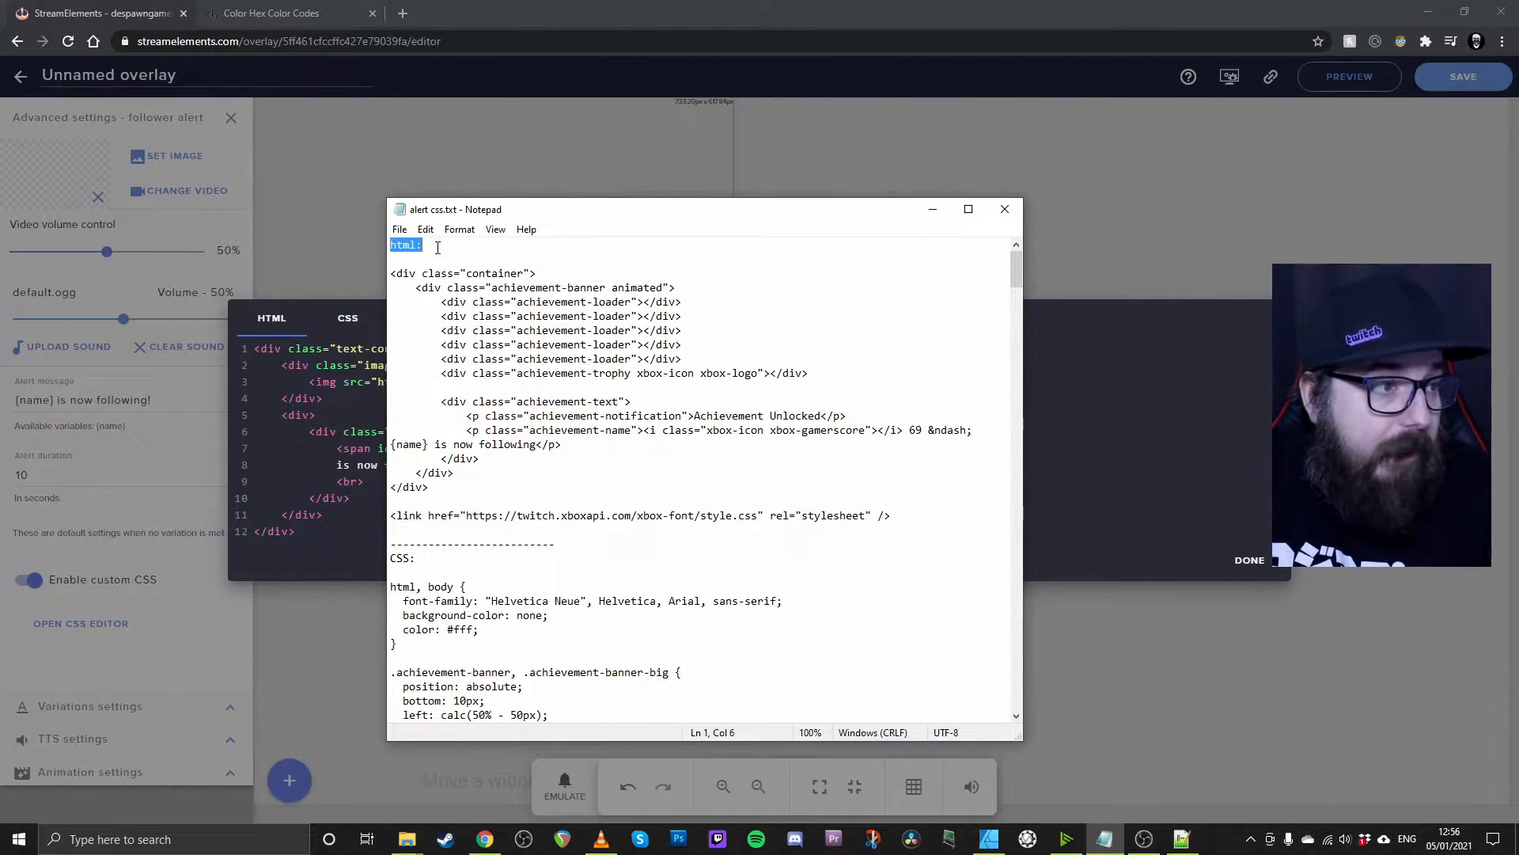
pyautogui.moveTo(388, 561); pyautogui.dragTo(454, 562)
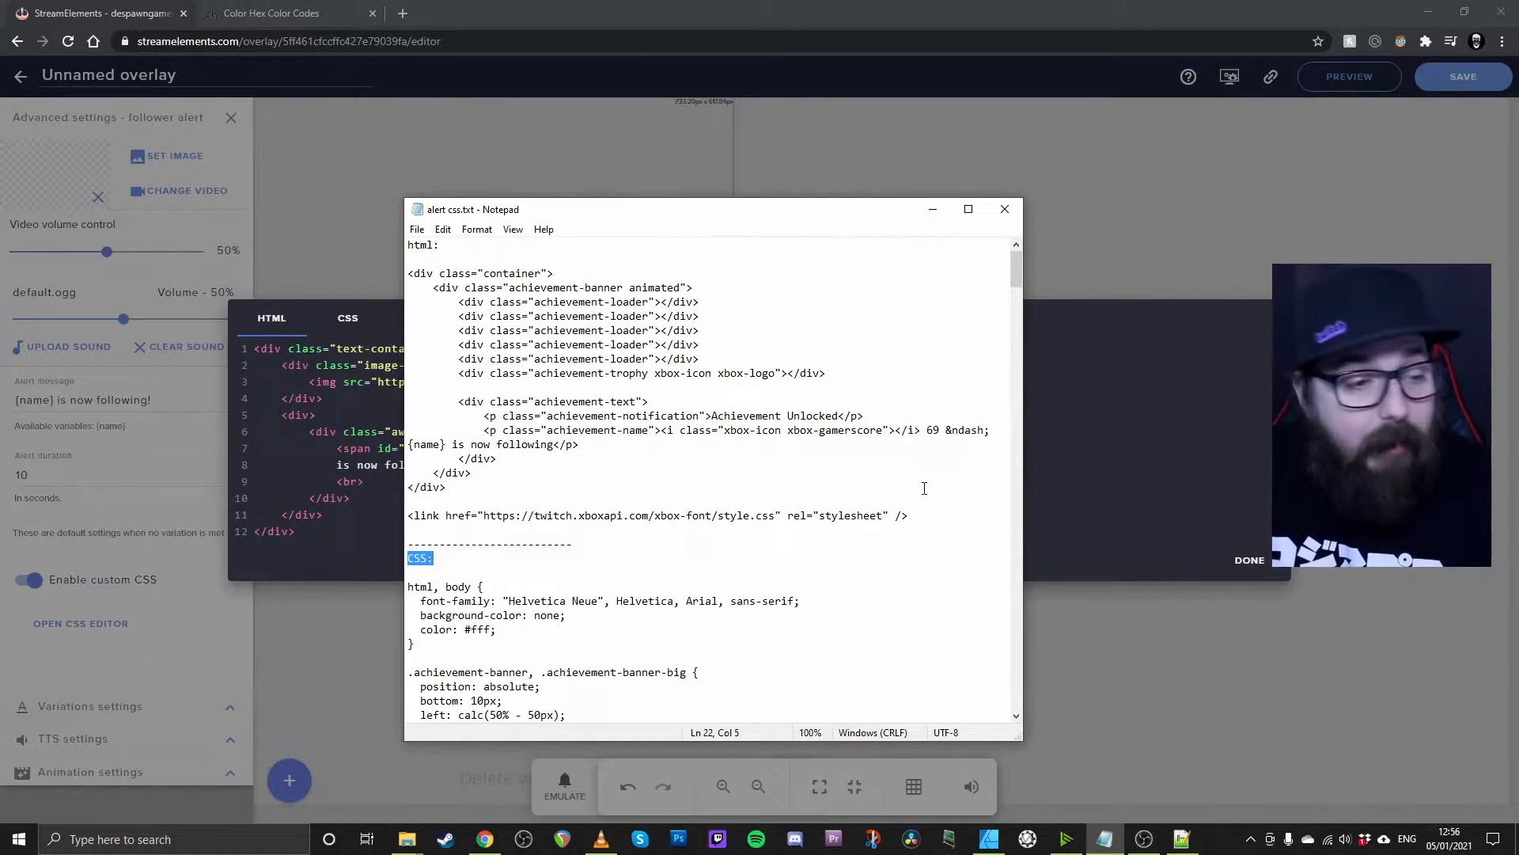
pyautogui.moveTo(914, 516); pyautogui.dragTo(386, 280)
pyautogui.hotkey('ctrl', 'c')
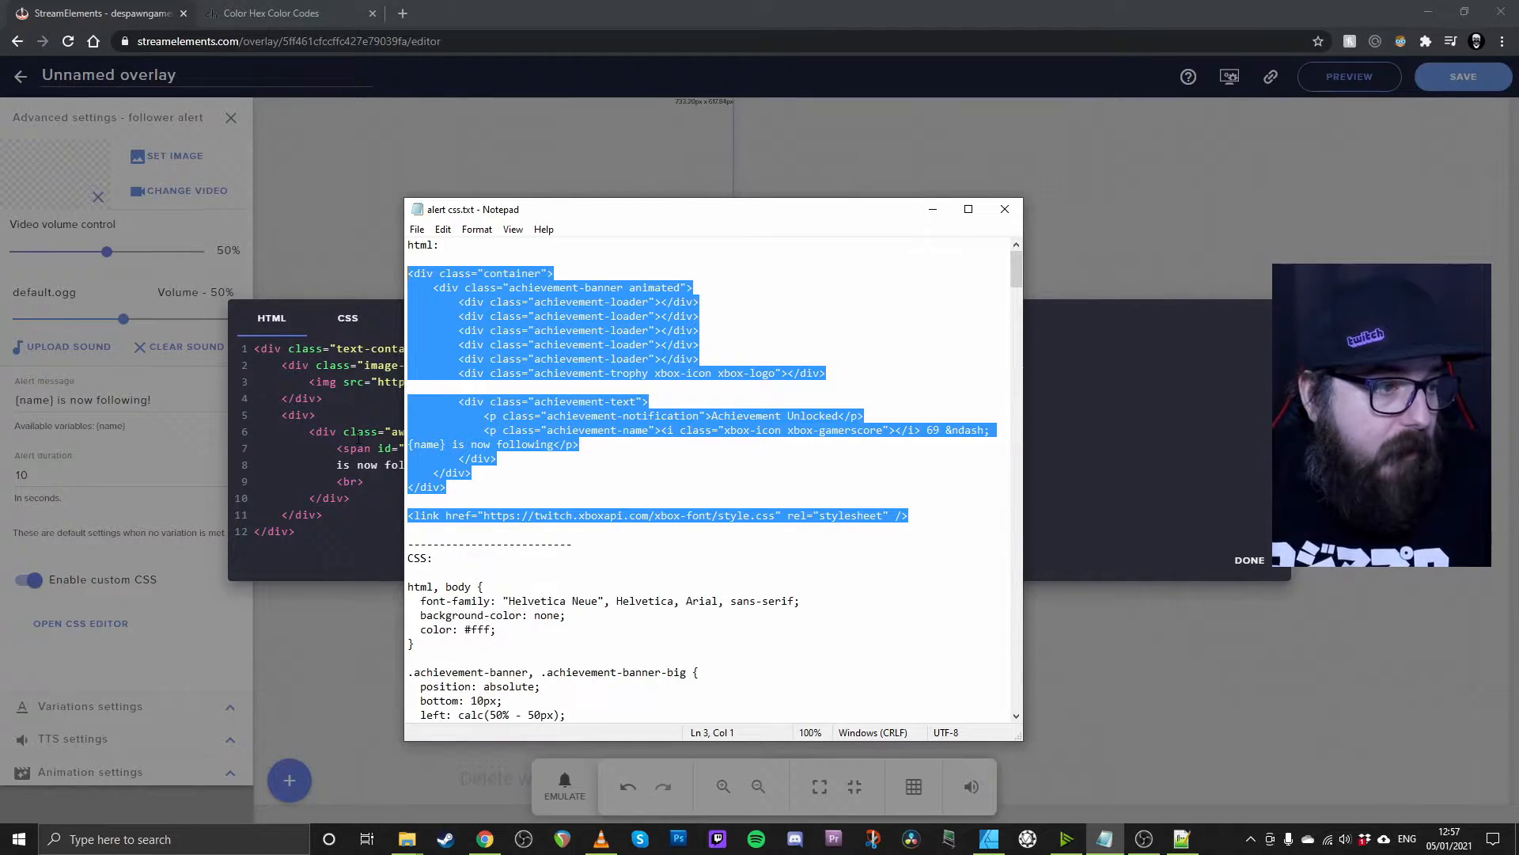
pyautogui.click(358, 435)
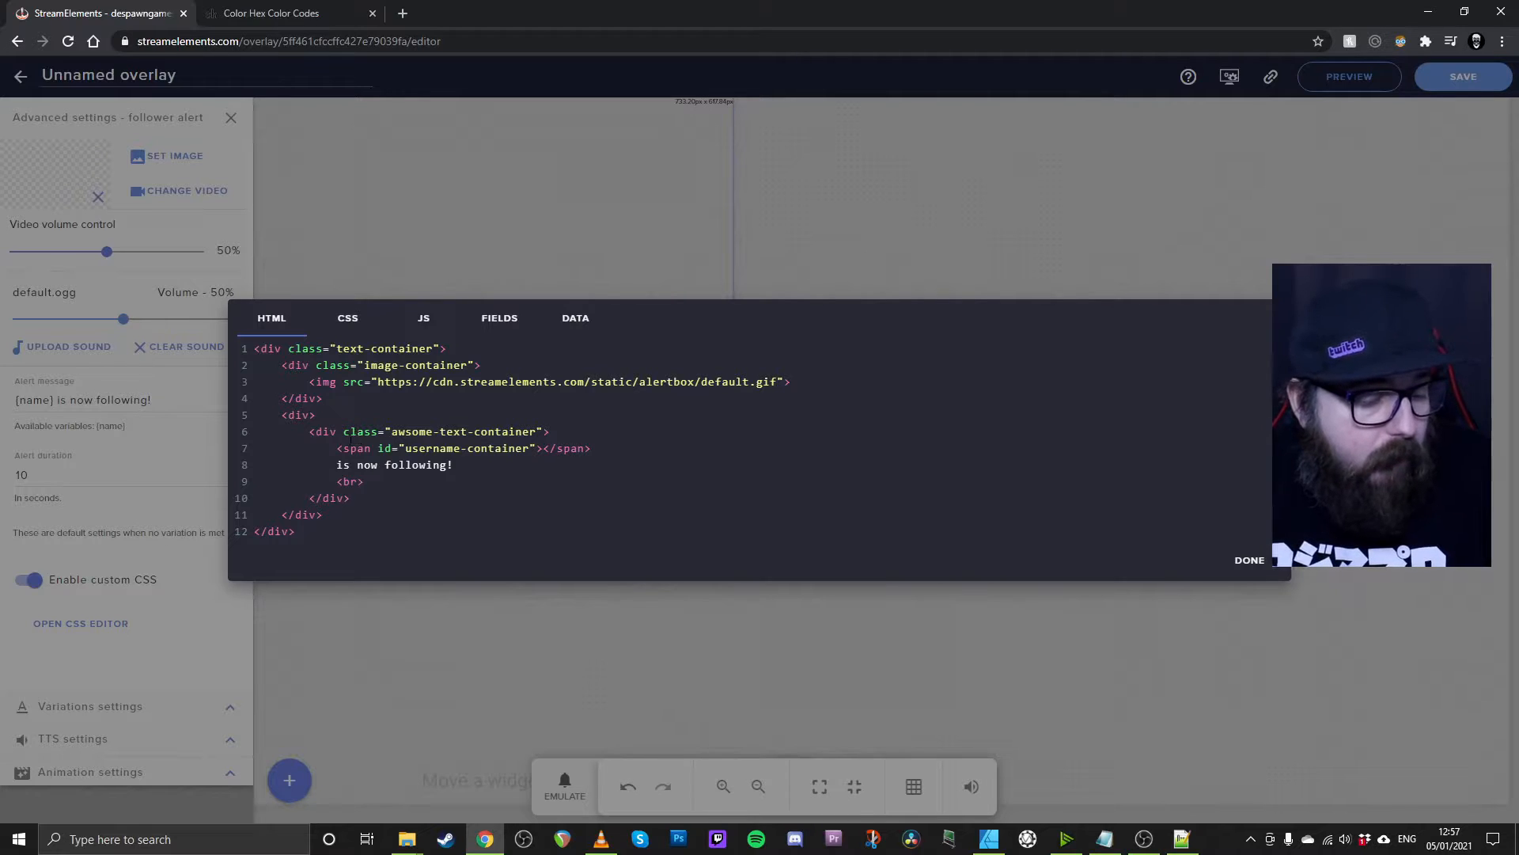
pyautogui.hotkey('ctrl', 'a')
pyautogui.hotkey('ctrl', 'v')
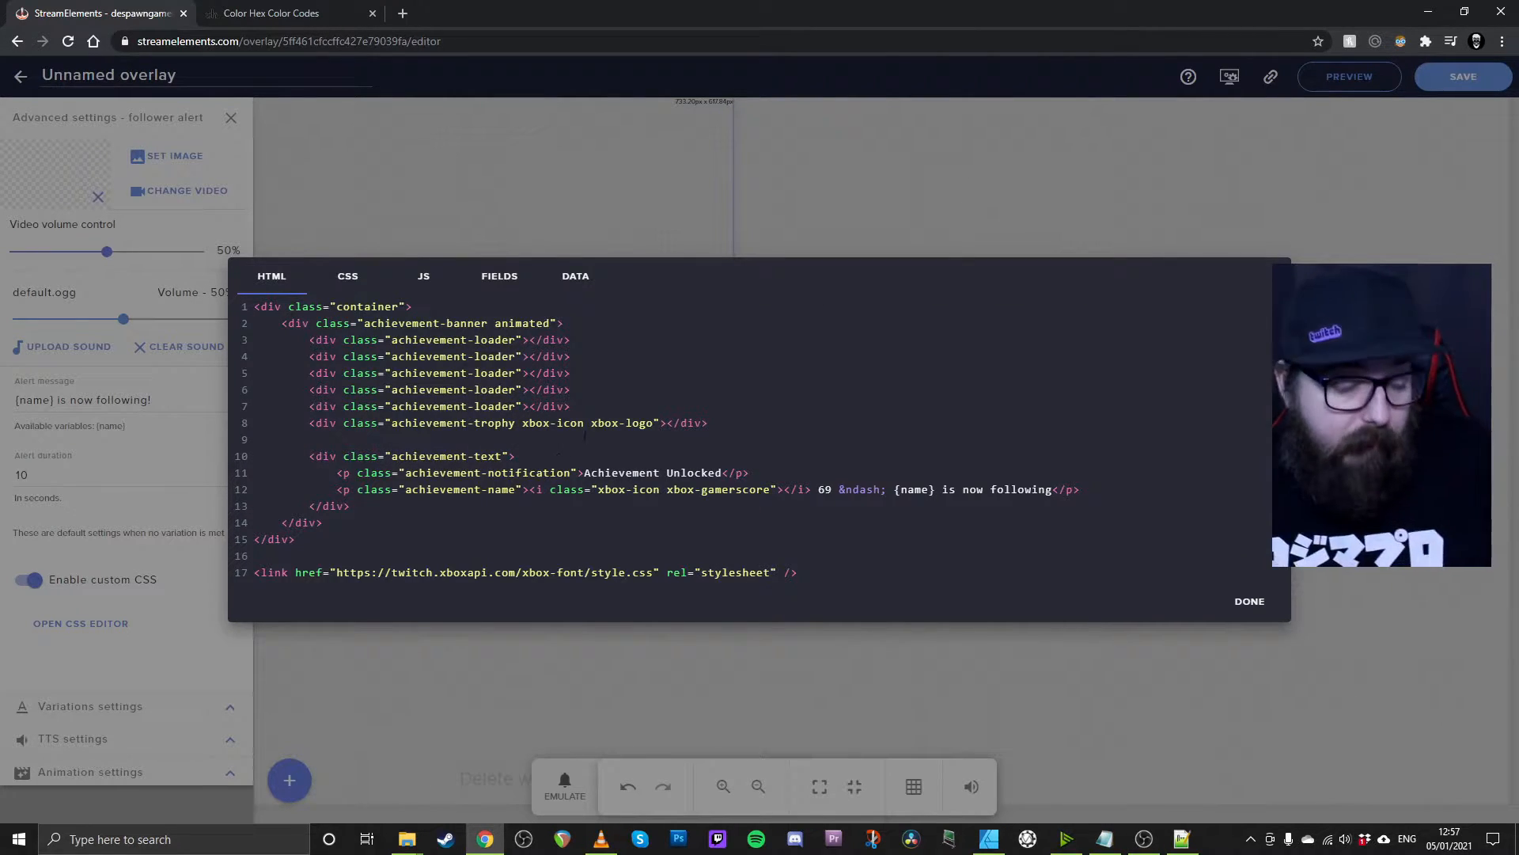
# Replace the follower alert's default CSS with the complete CSS section of alert css.txt in Notepad and finish the code edit
pyautogui.click(1116, 844)
pyautogui.moveTo(410, 589); pyautogui.dragTo(923, 729)
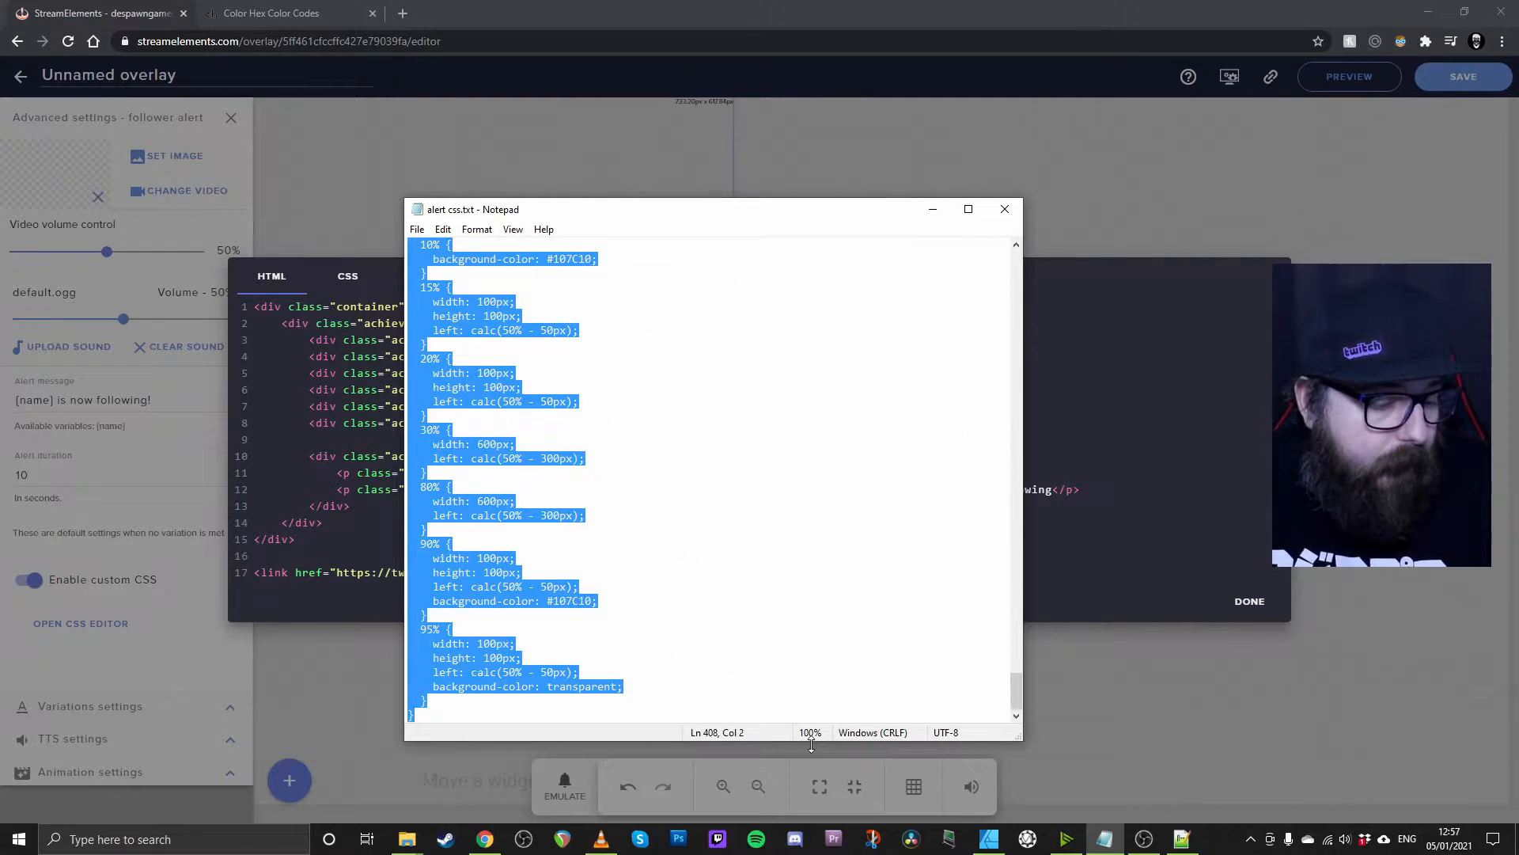
pyautogui.moveTo(1021, 674); pyautogui.dragTo(991, 280)
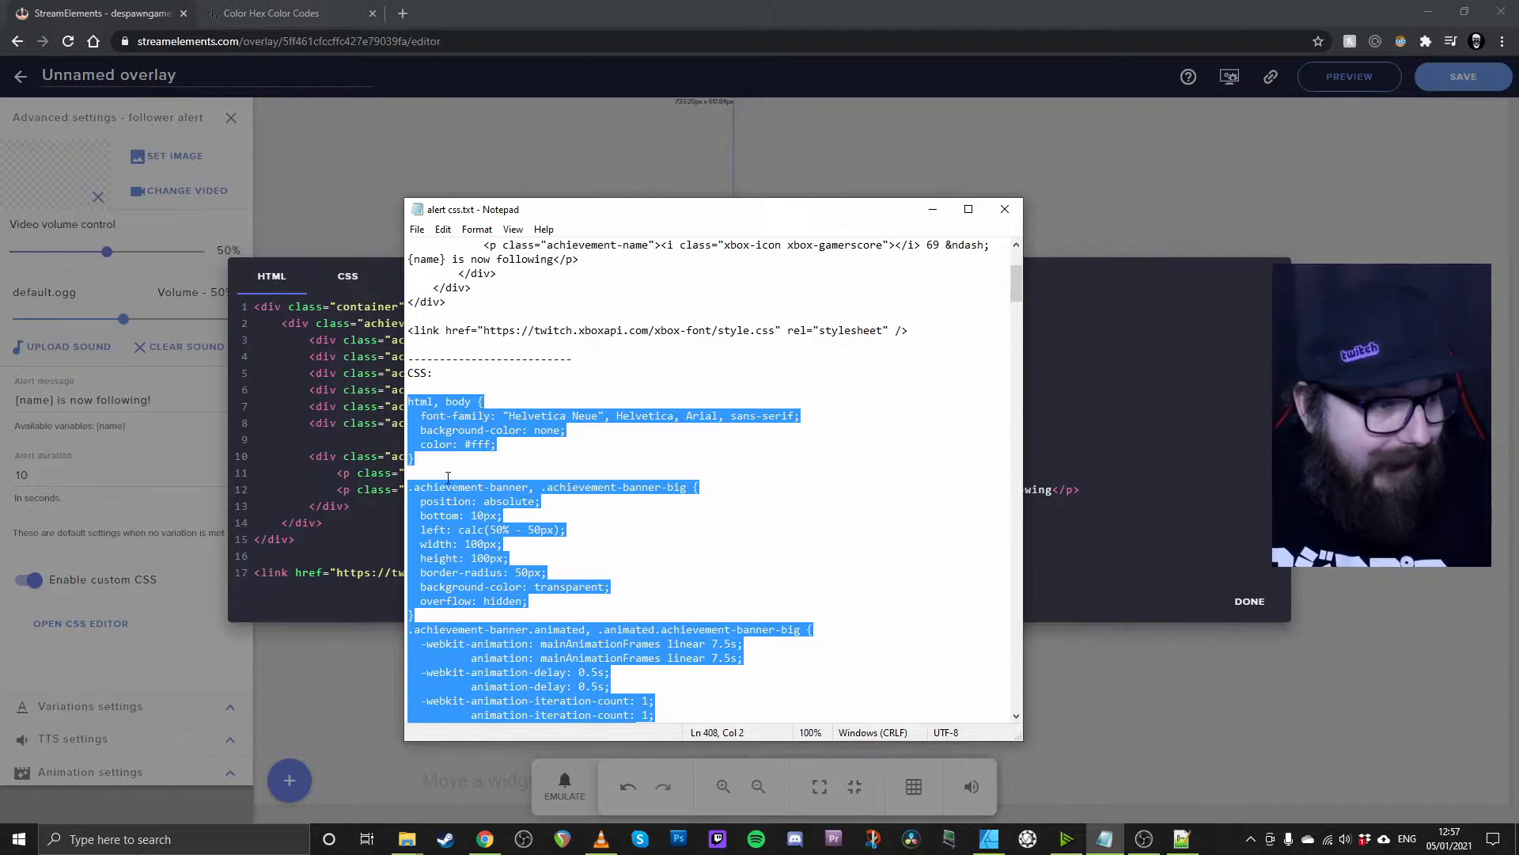
pyautogui.click(351, 288)
pyautogui.click(584, 332)
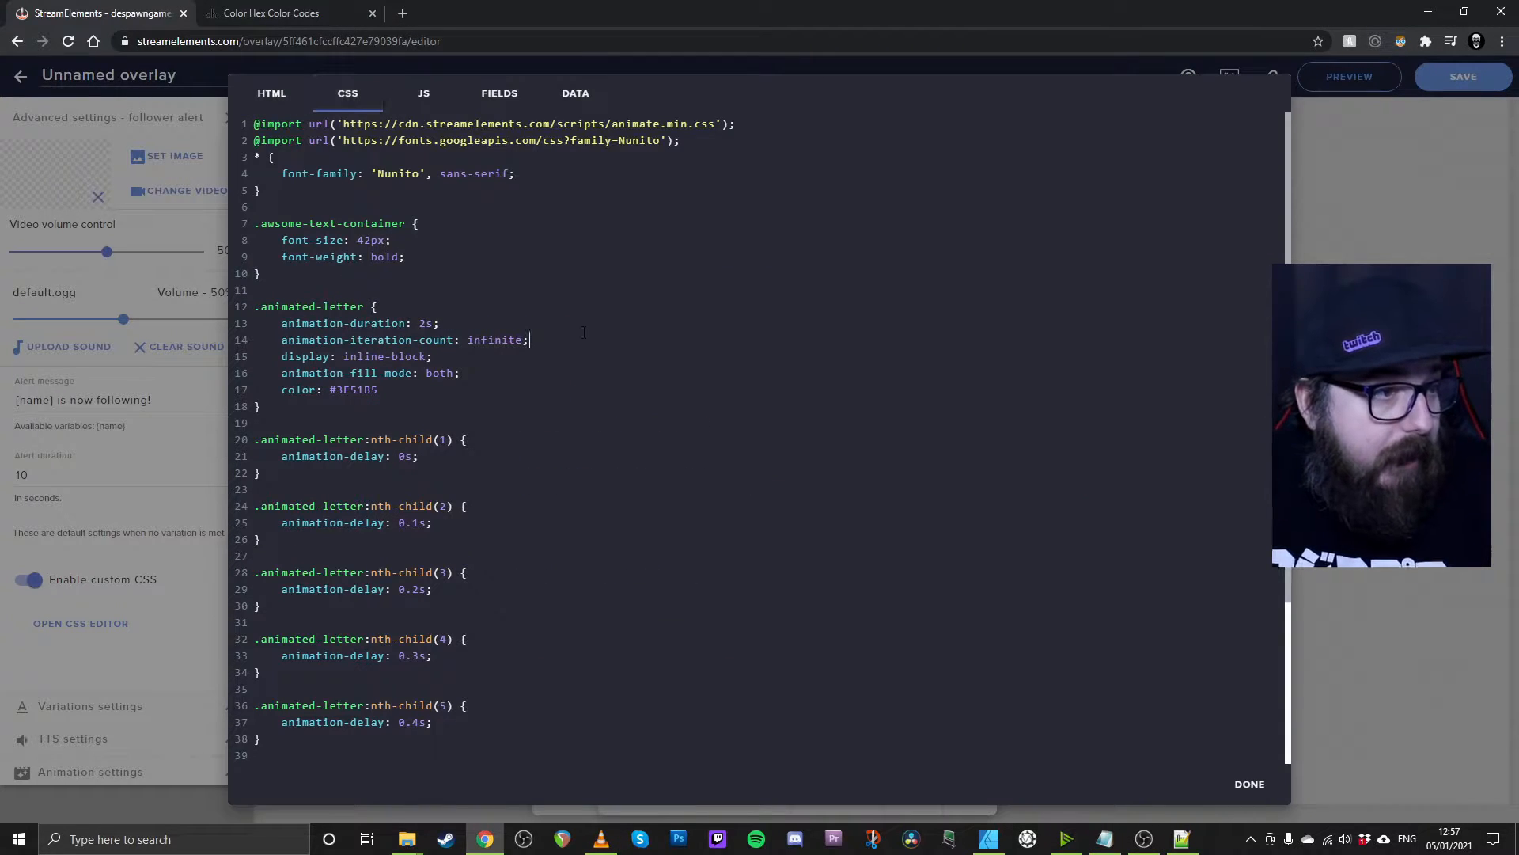
pyautogui.hotkey('ctrl', 'a')
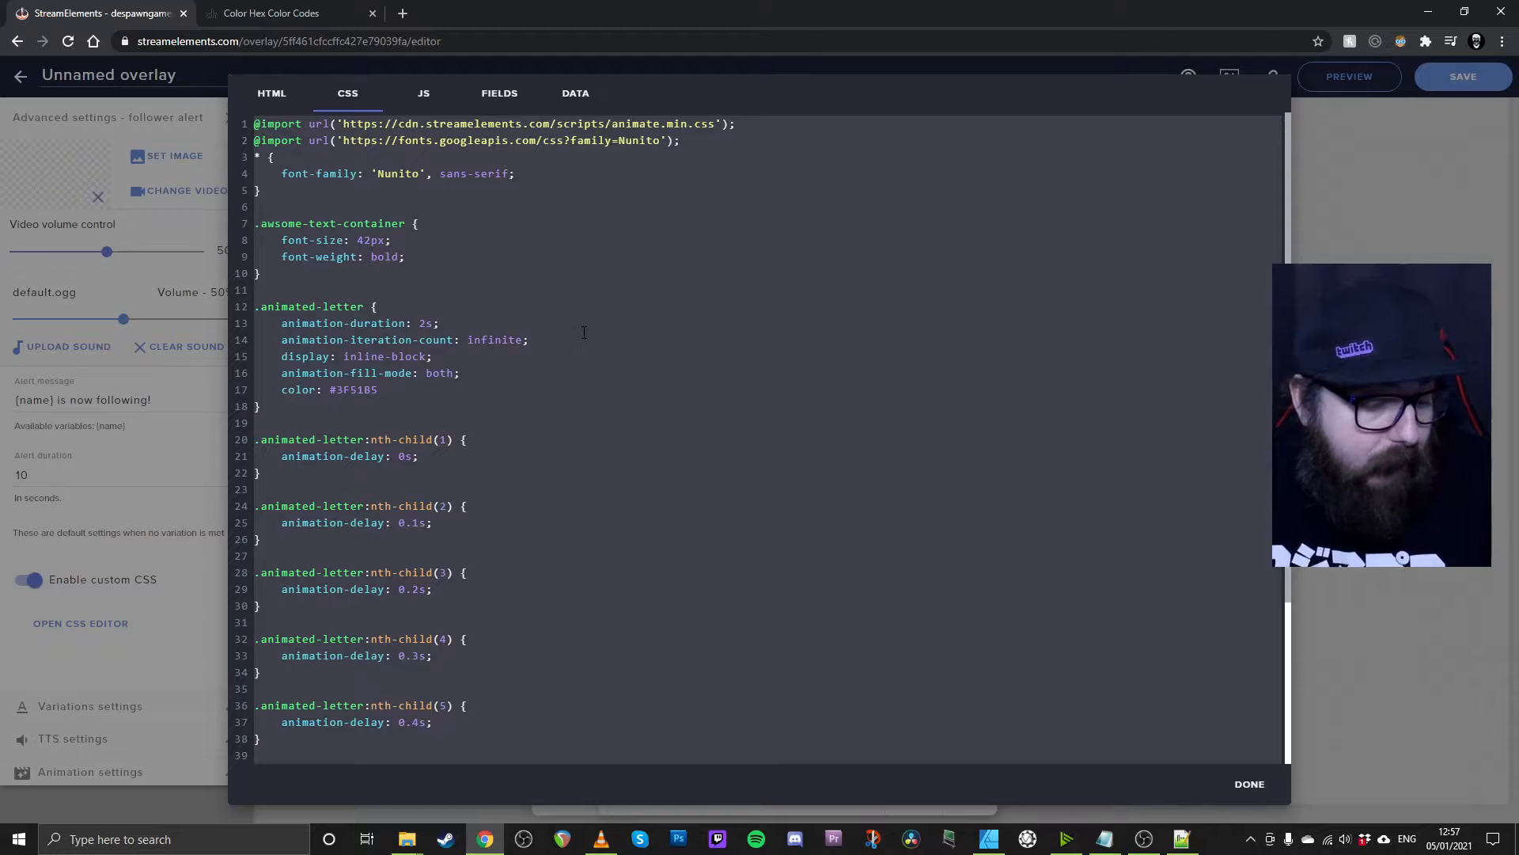
pyautogui.hotkey('ctrl', 'v')
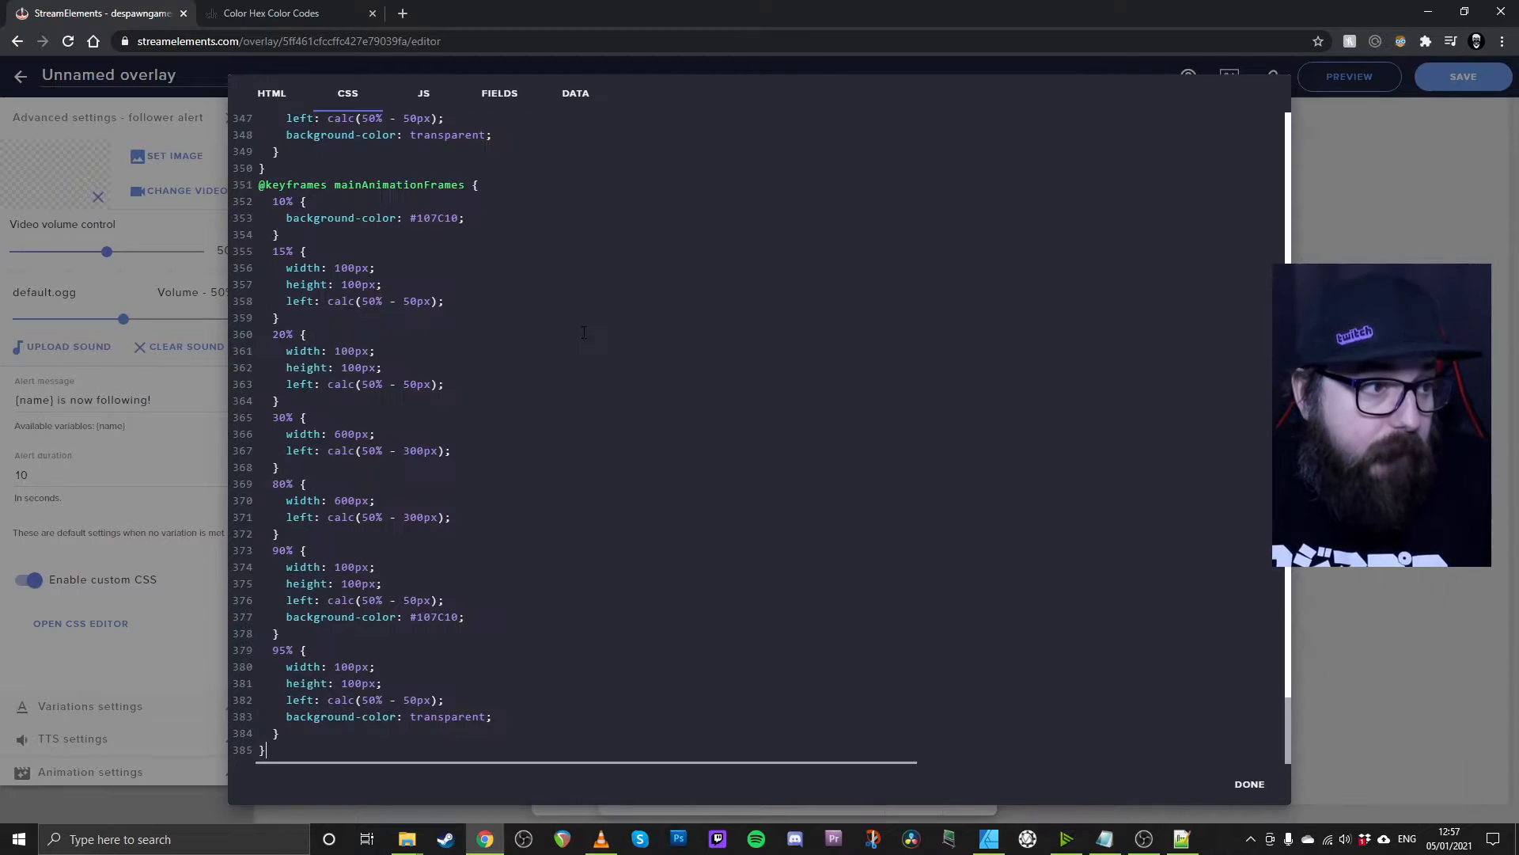
pyautogui.click(1244, 787)
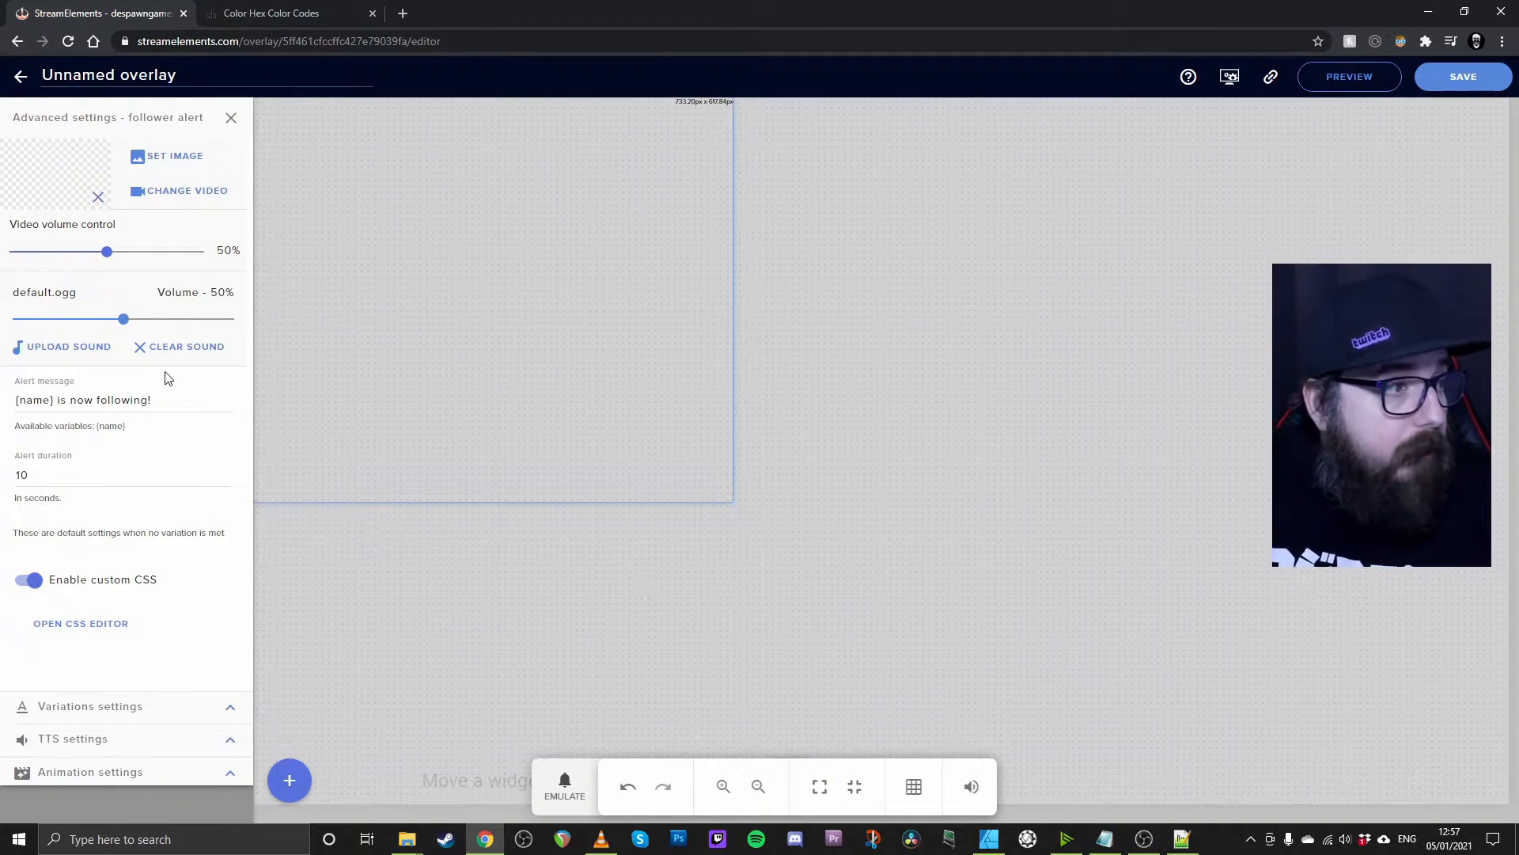
# Set the follower alert's sound to AchievementUnlocked.mp3 and test the alert with an emulated follower event
pyautogui.click(66, 351)
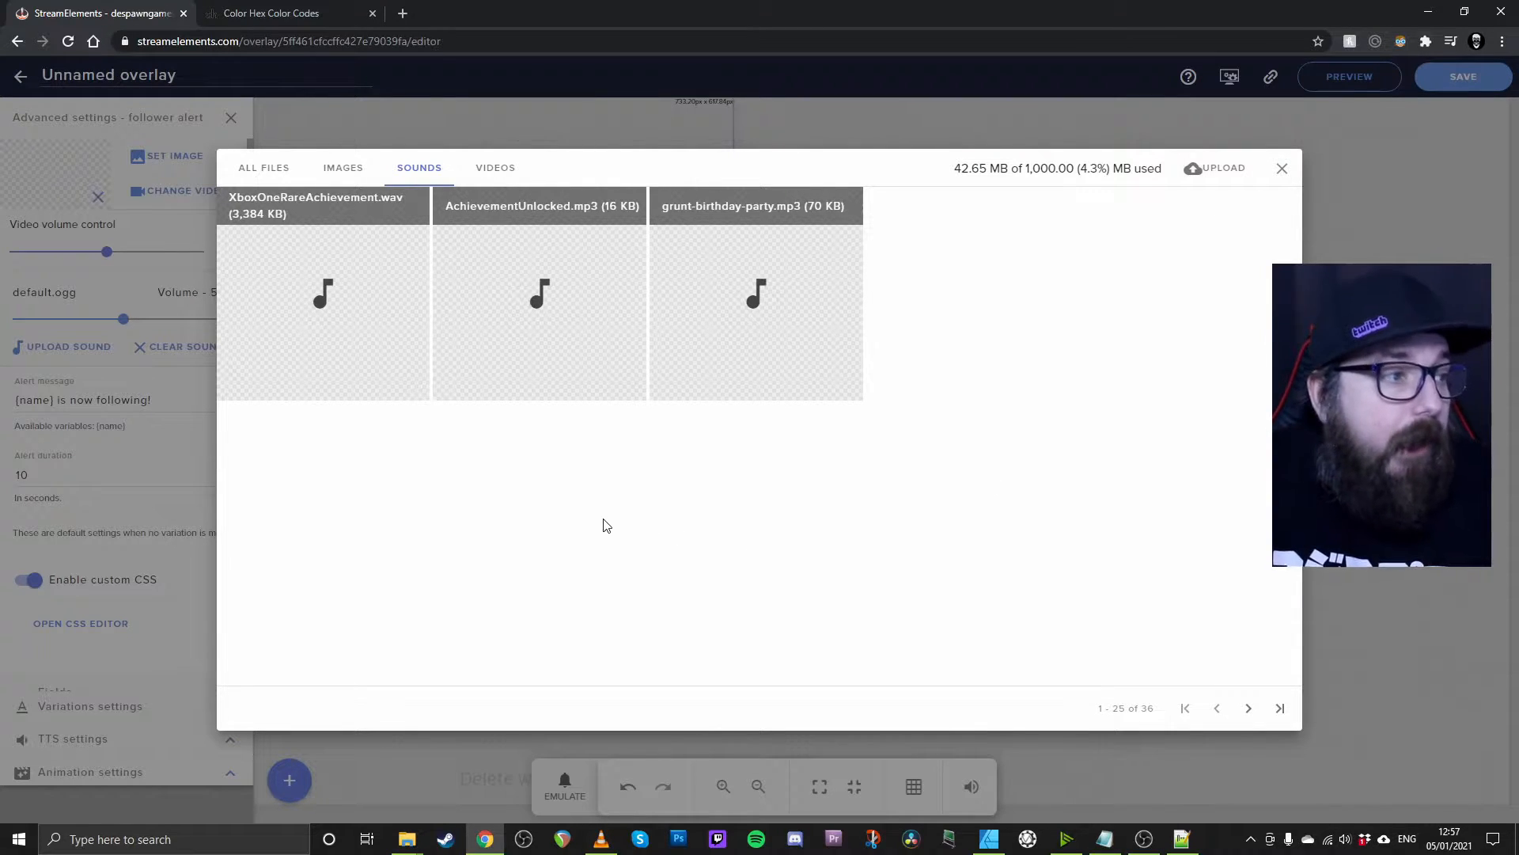
pyautogui.moveTo(533, 309)
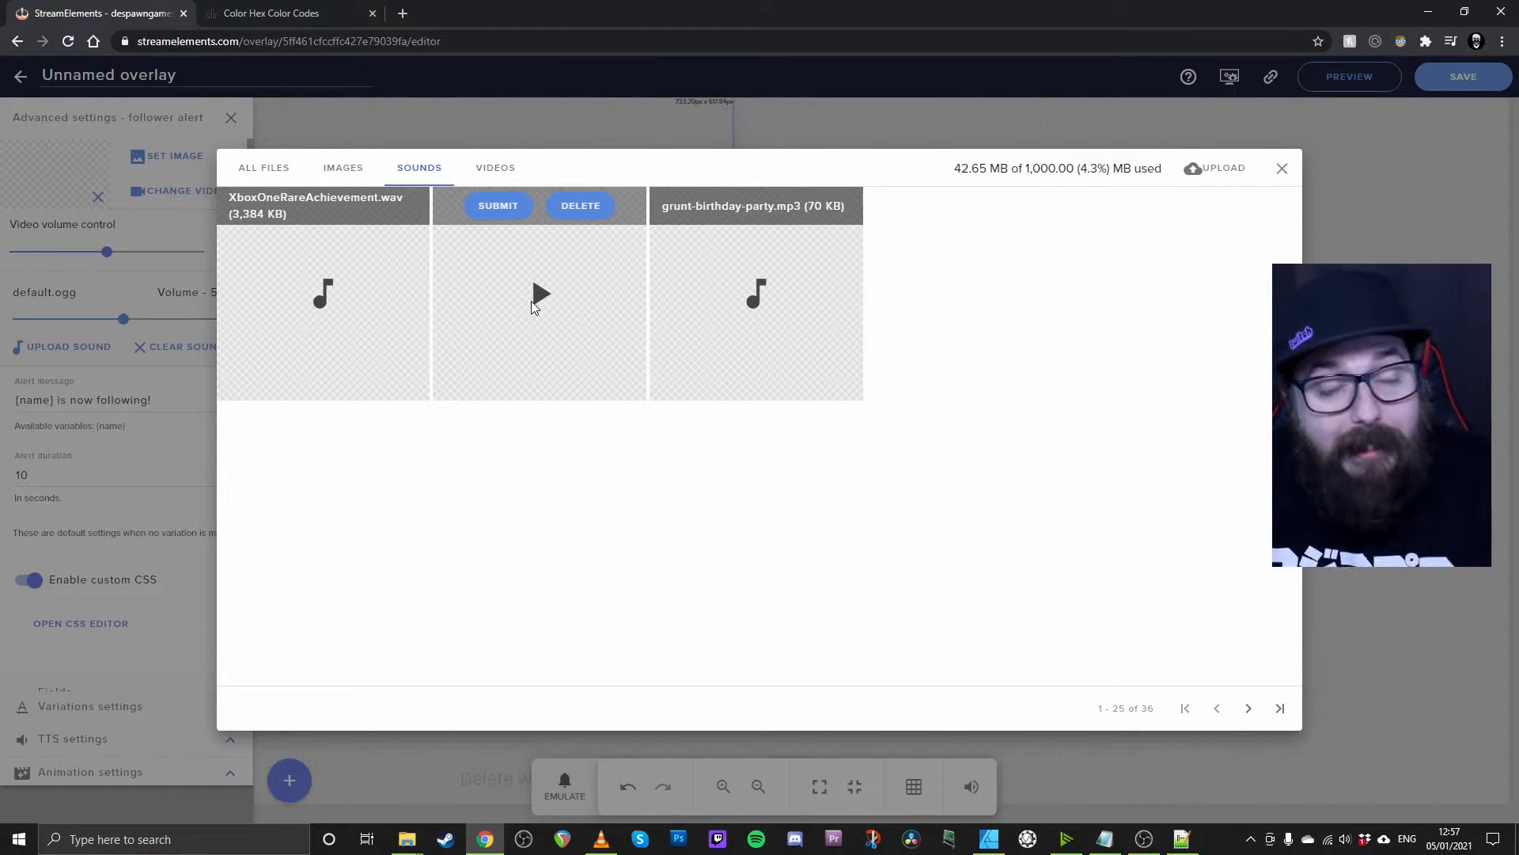
pyautogui.click(494, 207)
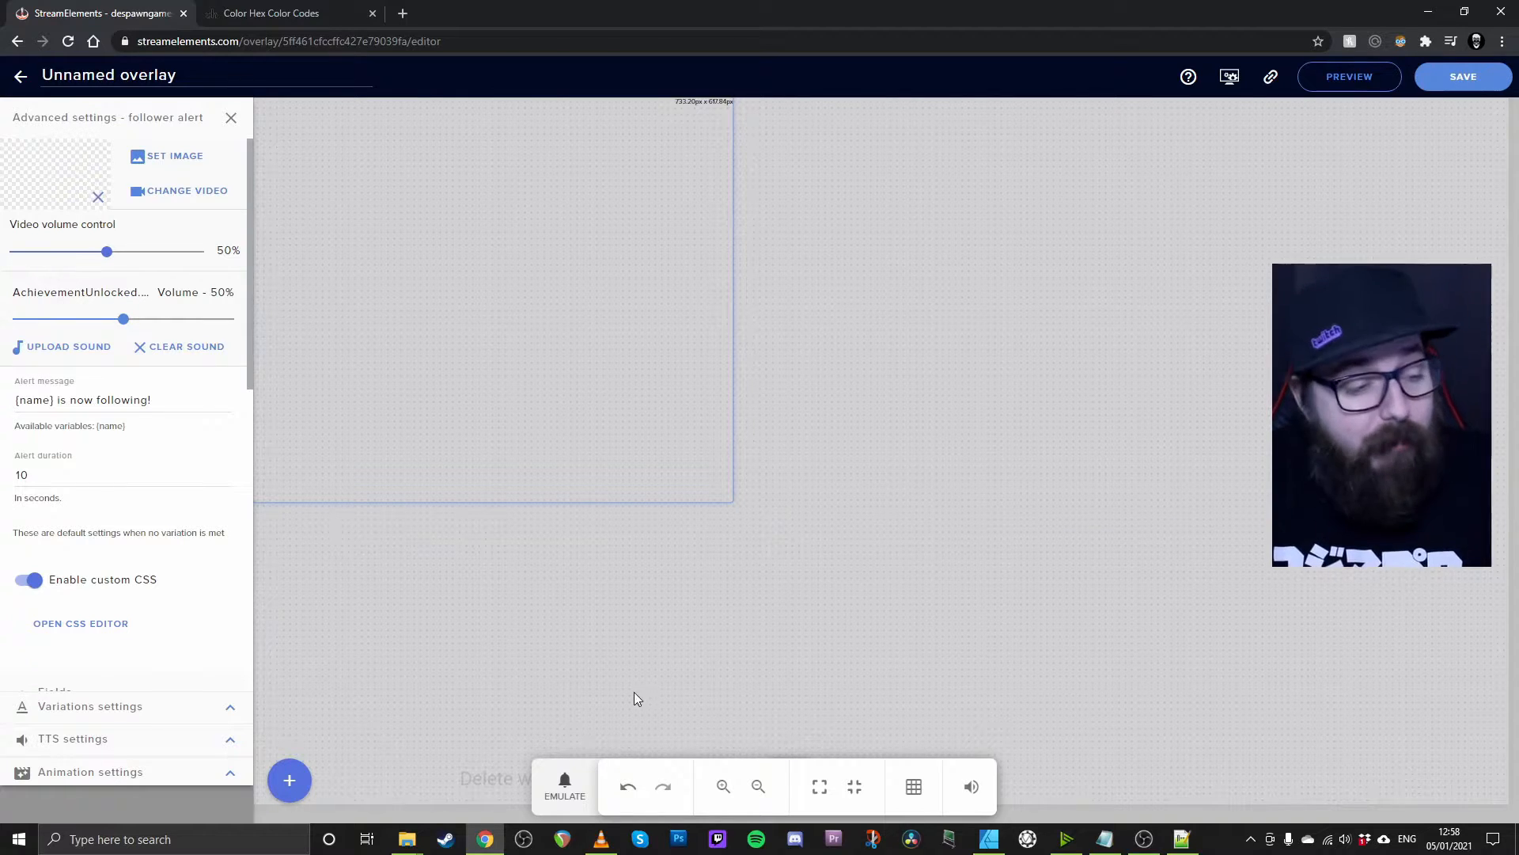
pyautogui.click(565, 783)
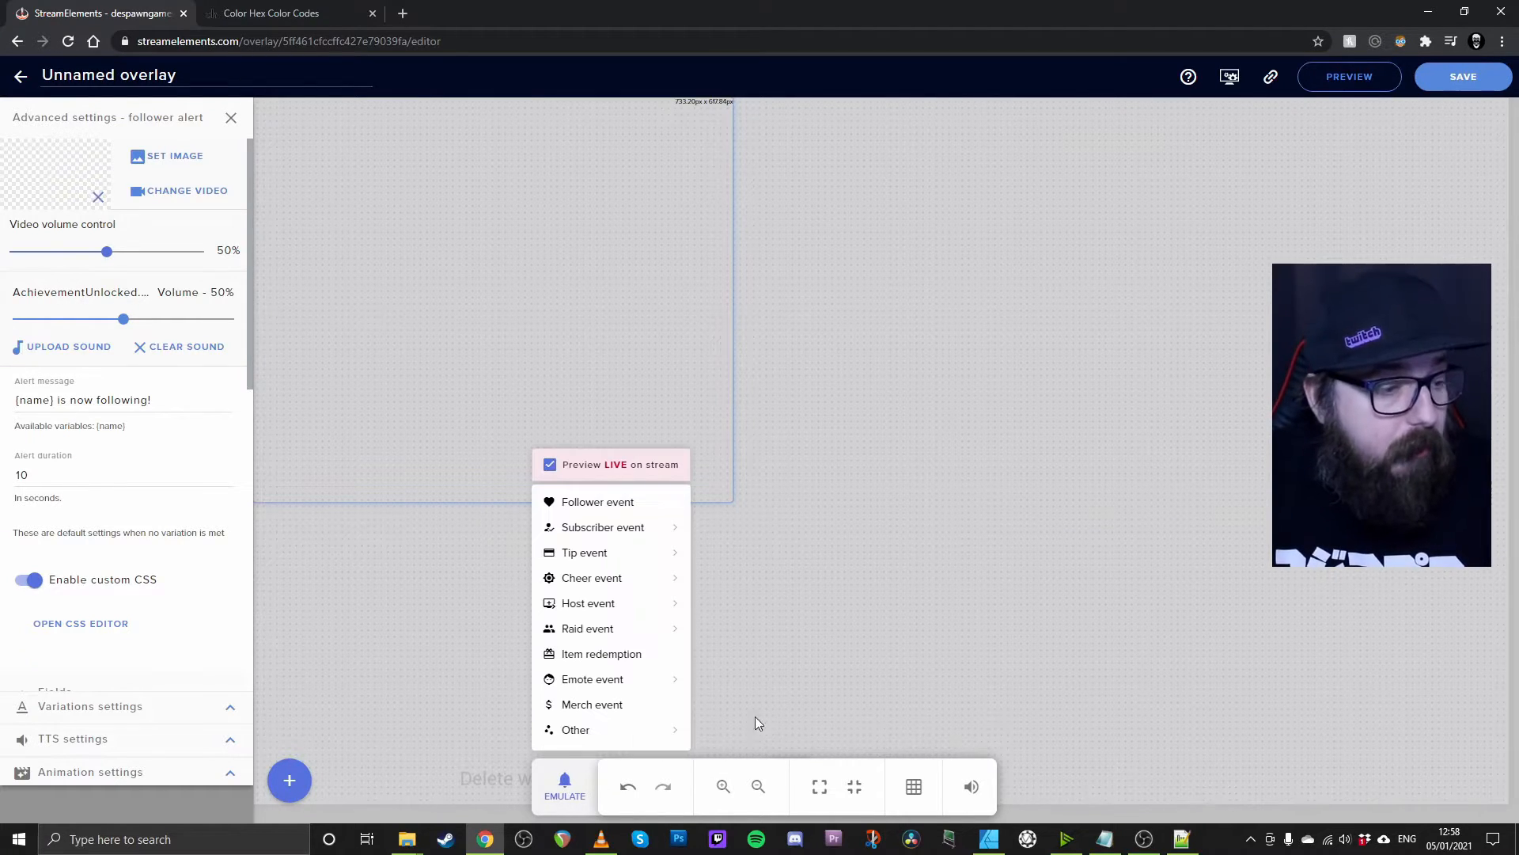
pyautogui.click(620, 504)
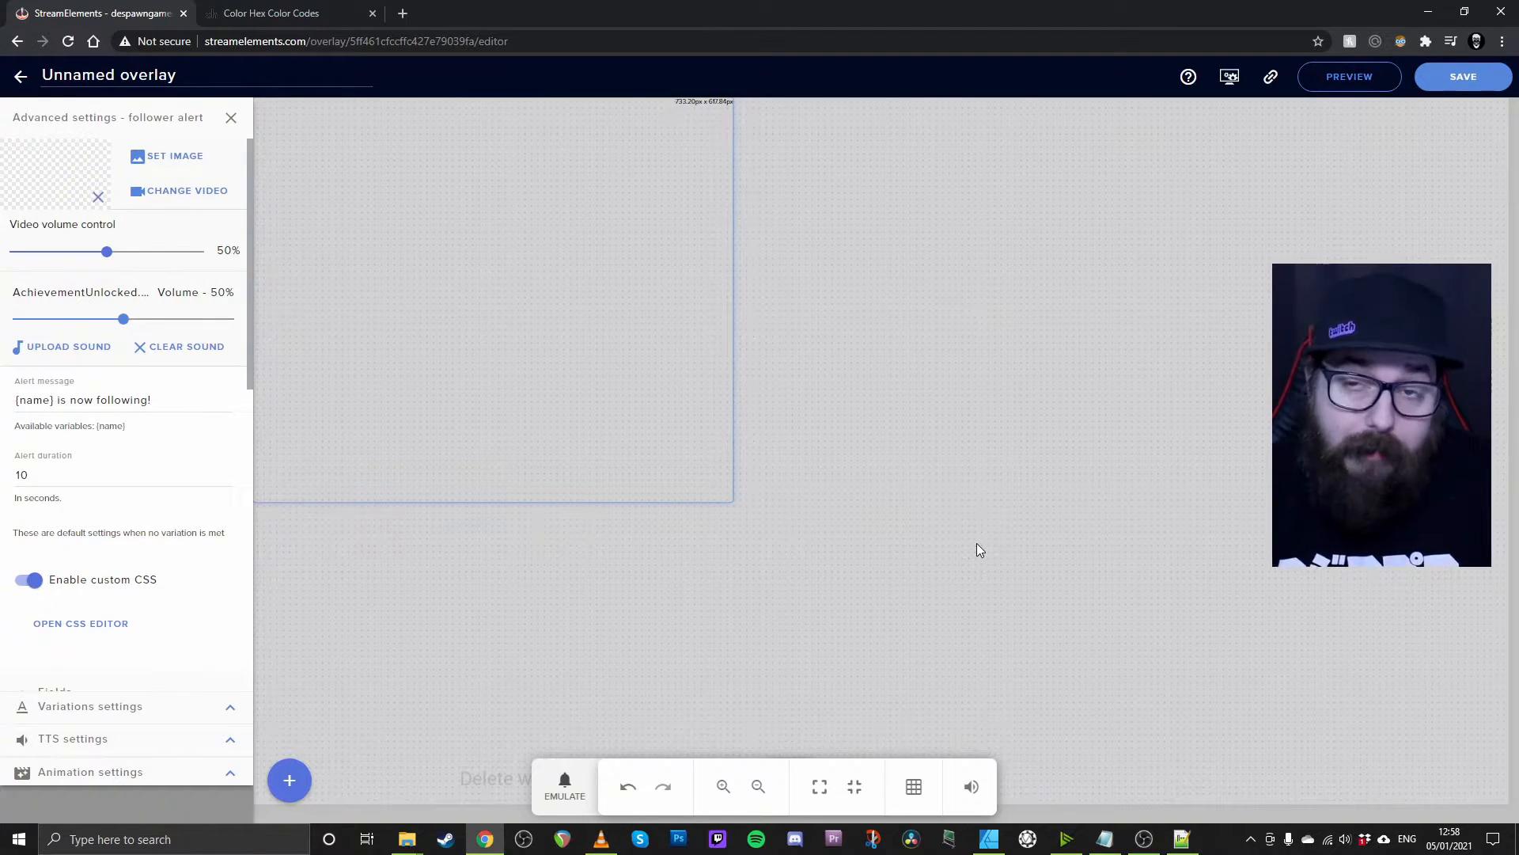
# Change the text after {name} in the follower alert's HTML to "just followed"
pyautogui.click(96, 625)
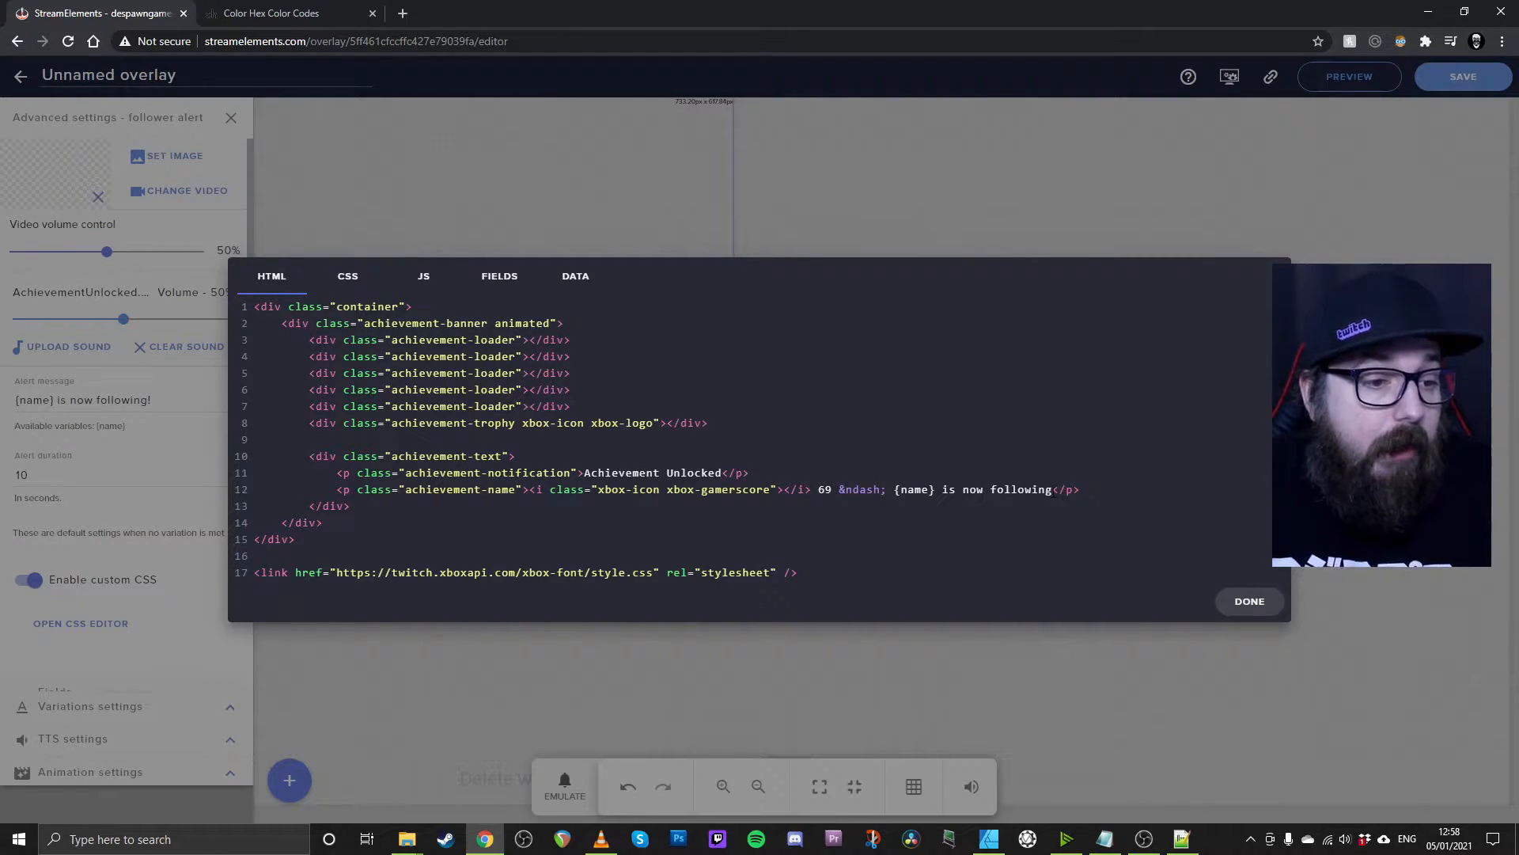
pyautogui.moveTo(1052, 490); pyautogui.dragTo(963, 491)
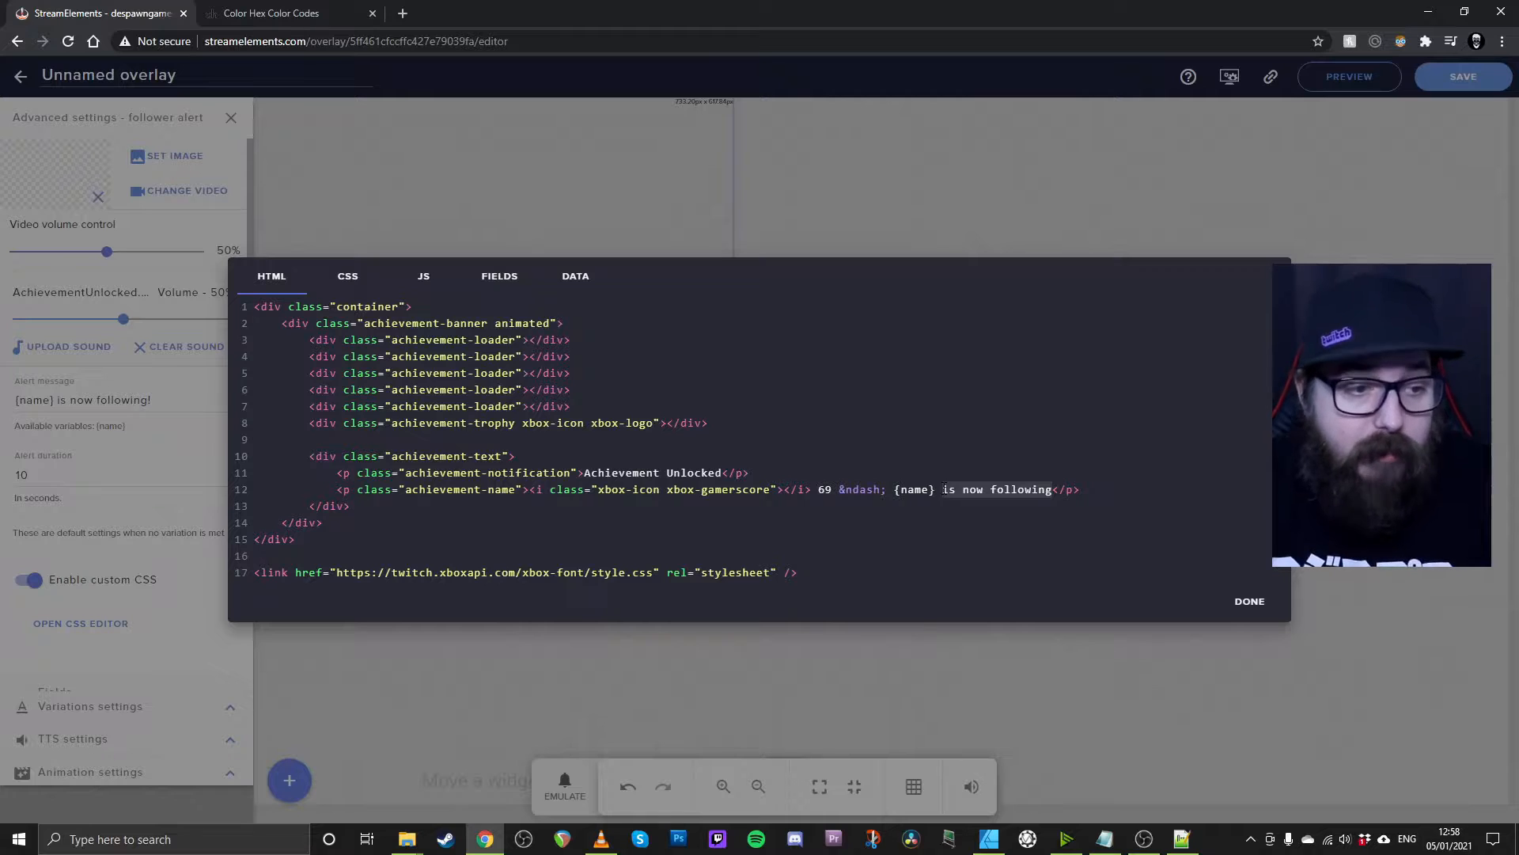
pyautogui.press('BackSpace')
pyautogui.press('BackSpace')
pyautogui.press('BackSpace')
pyautogui.write('just followe')
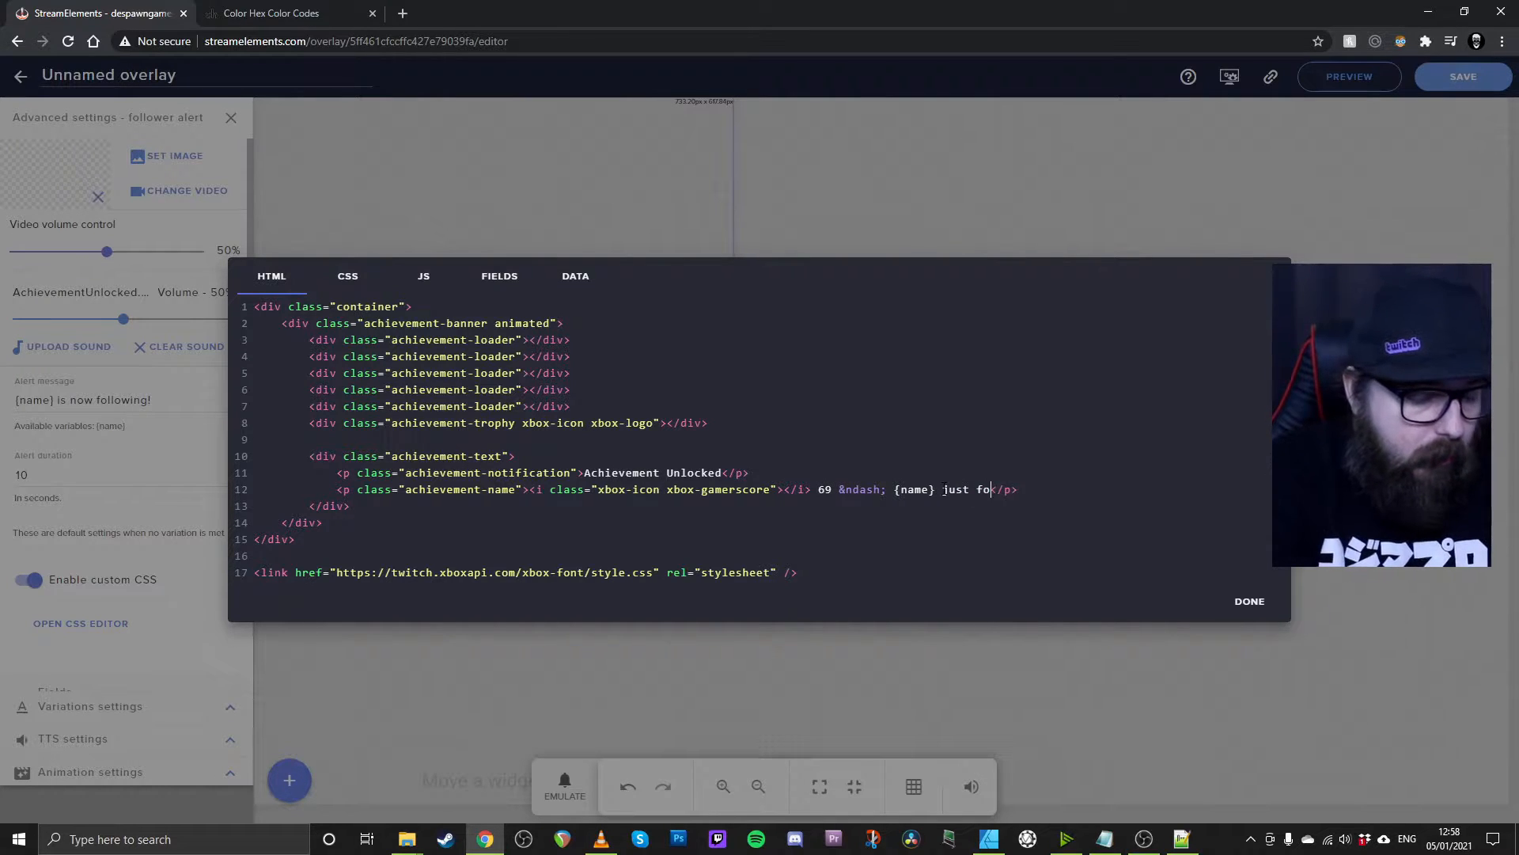
pyautogui.write('d')
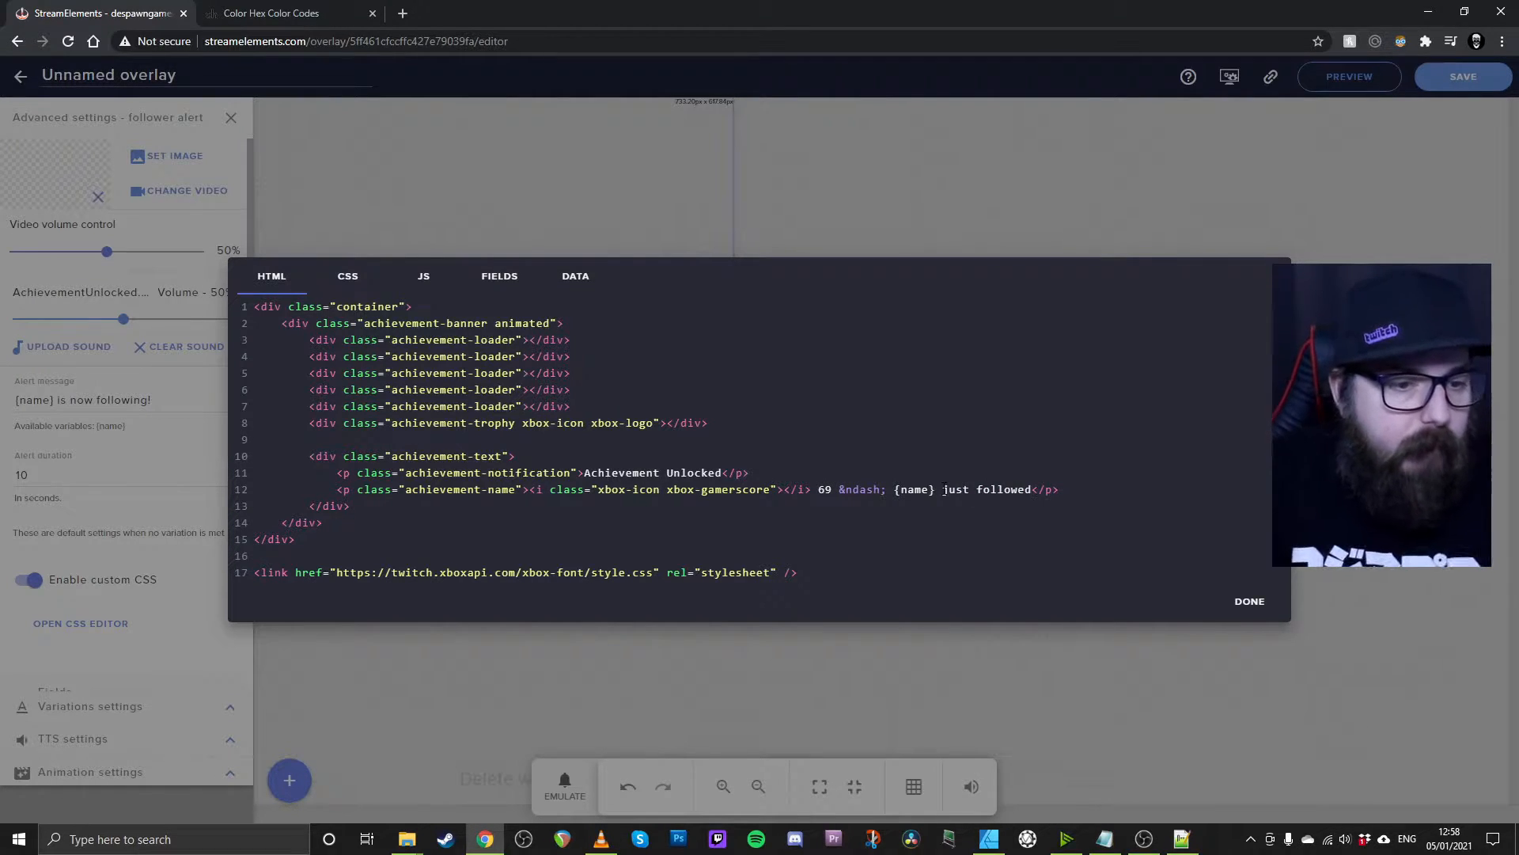
pyautogui.click(1262, 604)
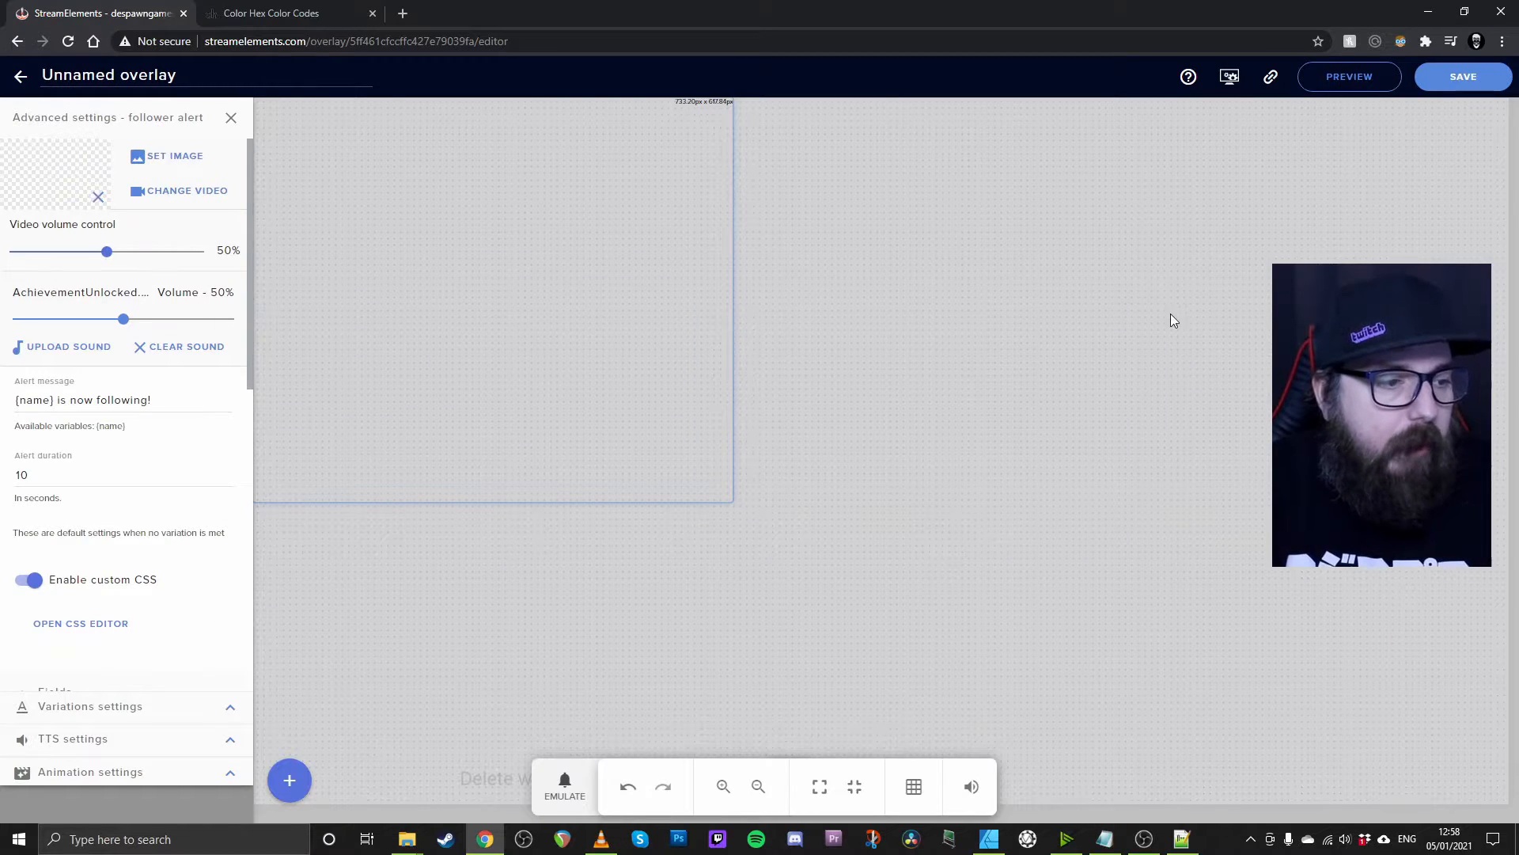
# Deselect the alert box and emulate a follower event to preview the reworded alert
pyautogui.click(1170, 314)
pyautogui.click(565, 785)
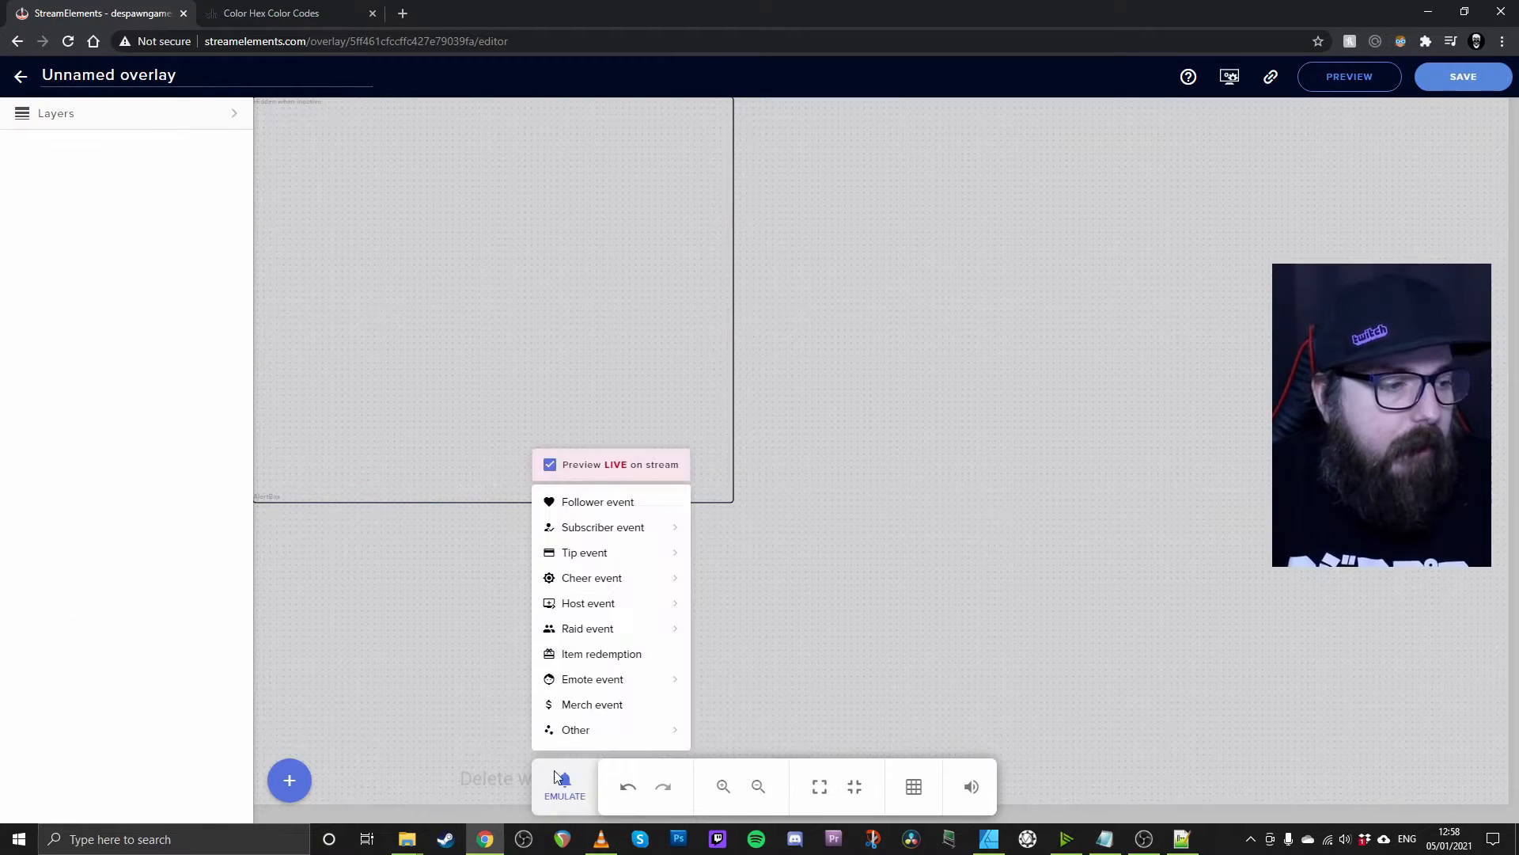
pyautogui.click(590, 507)
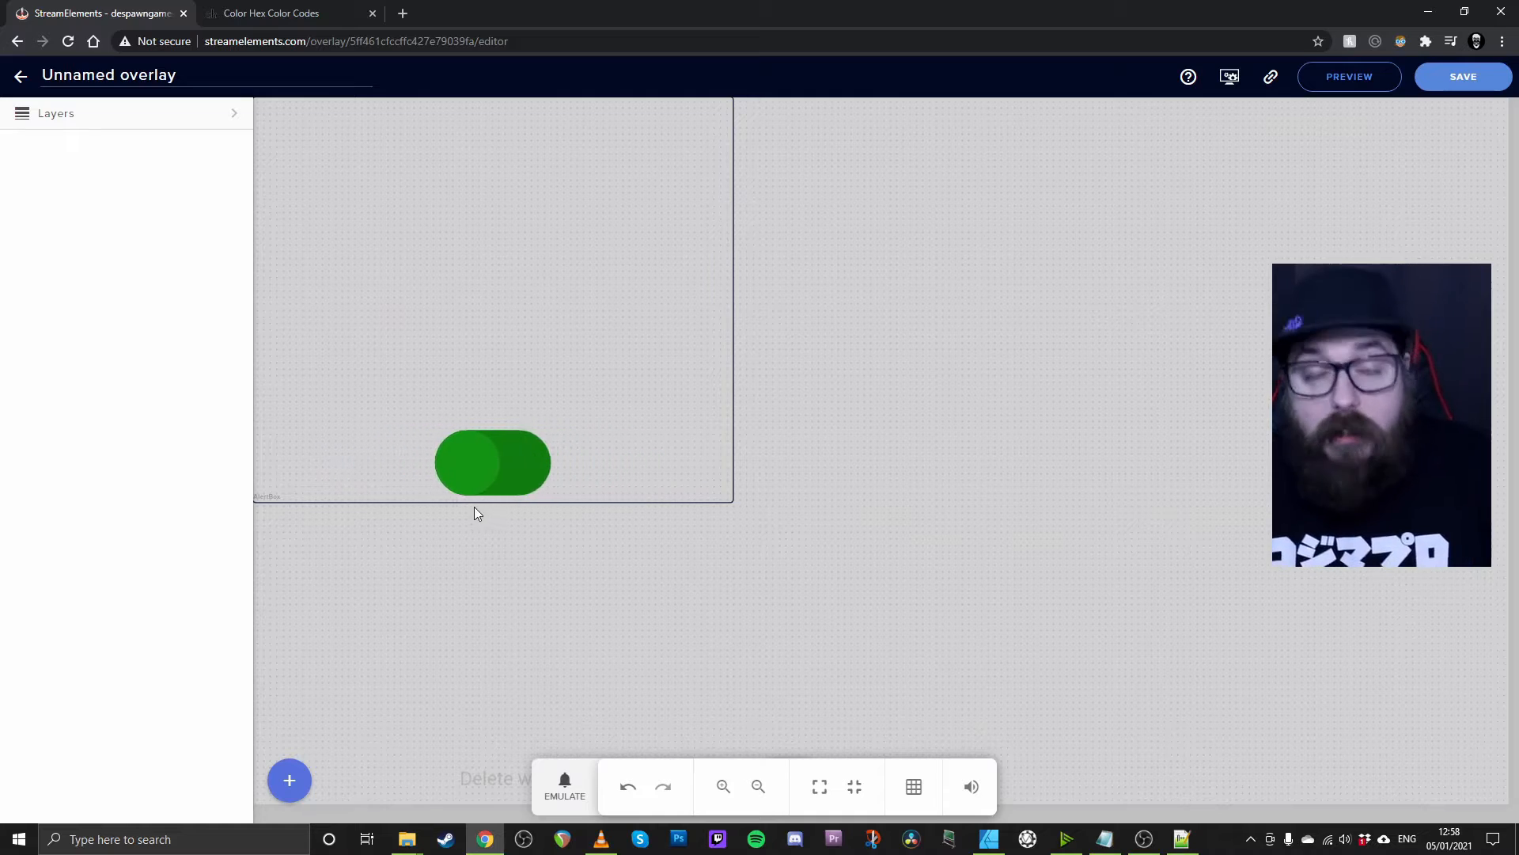
# Open the custom code editor of the AlertBox 1 follower alert and show its CSS code
pyautogui.click(142, 115)
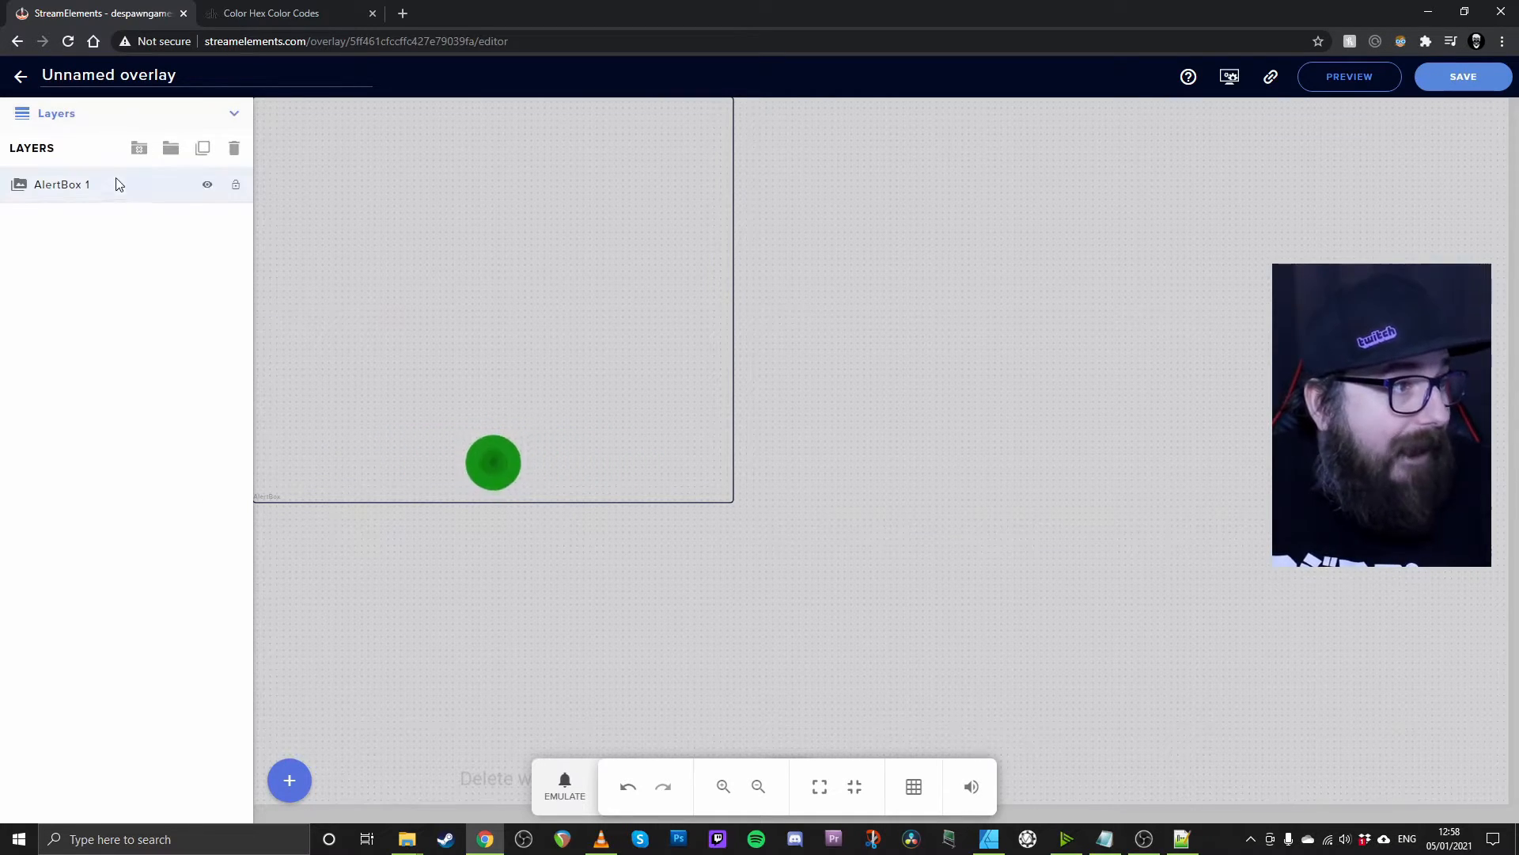
pyautogui.click(116, 182)
pyautogui.click(121, 218)
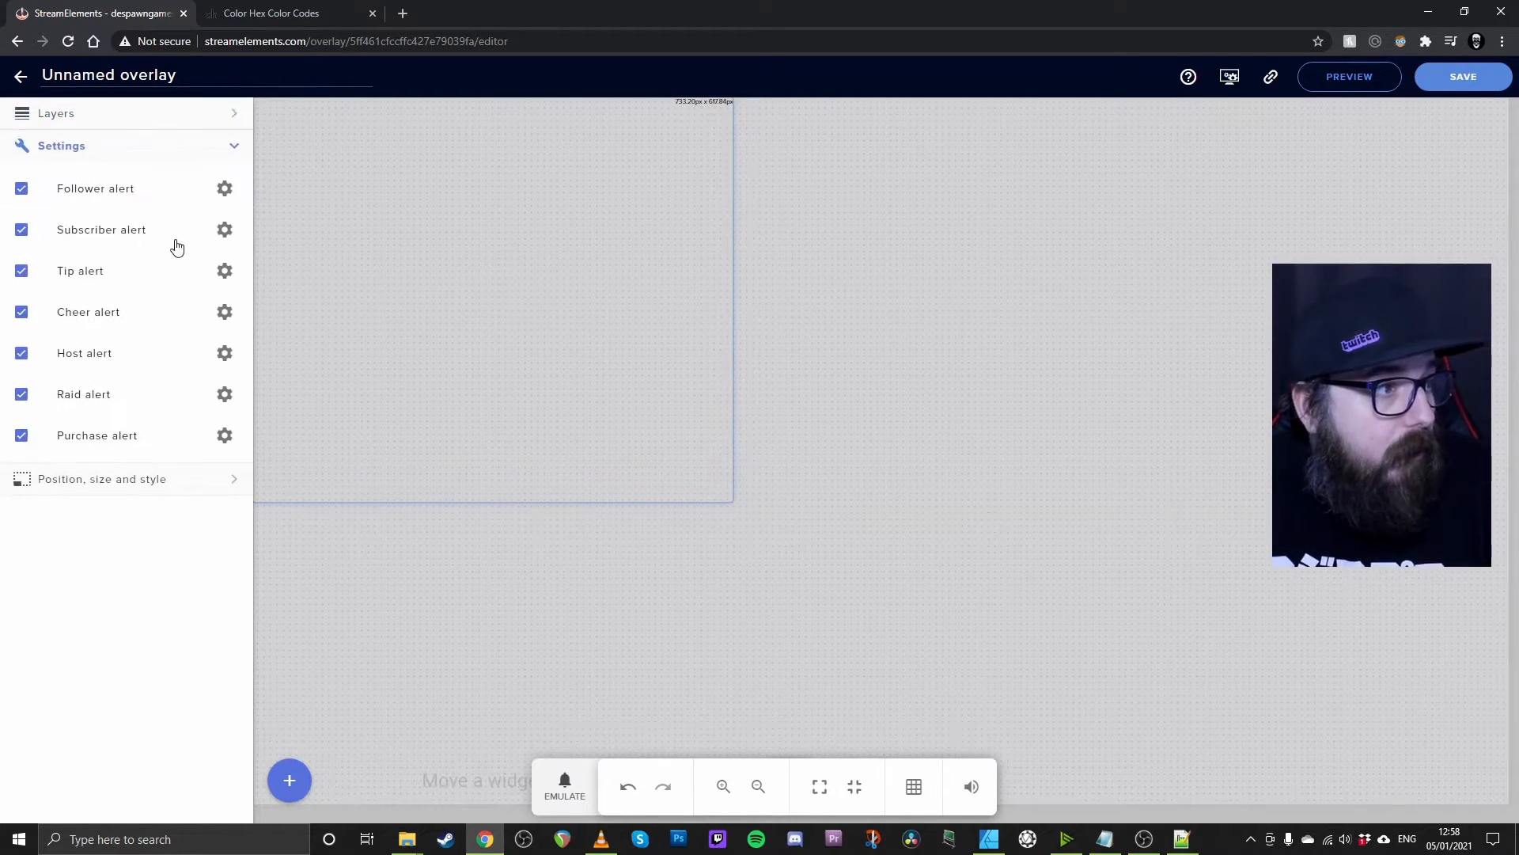
pyautogui.click(224, 189)
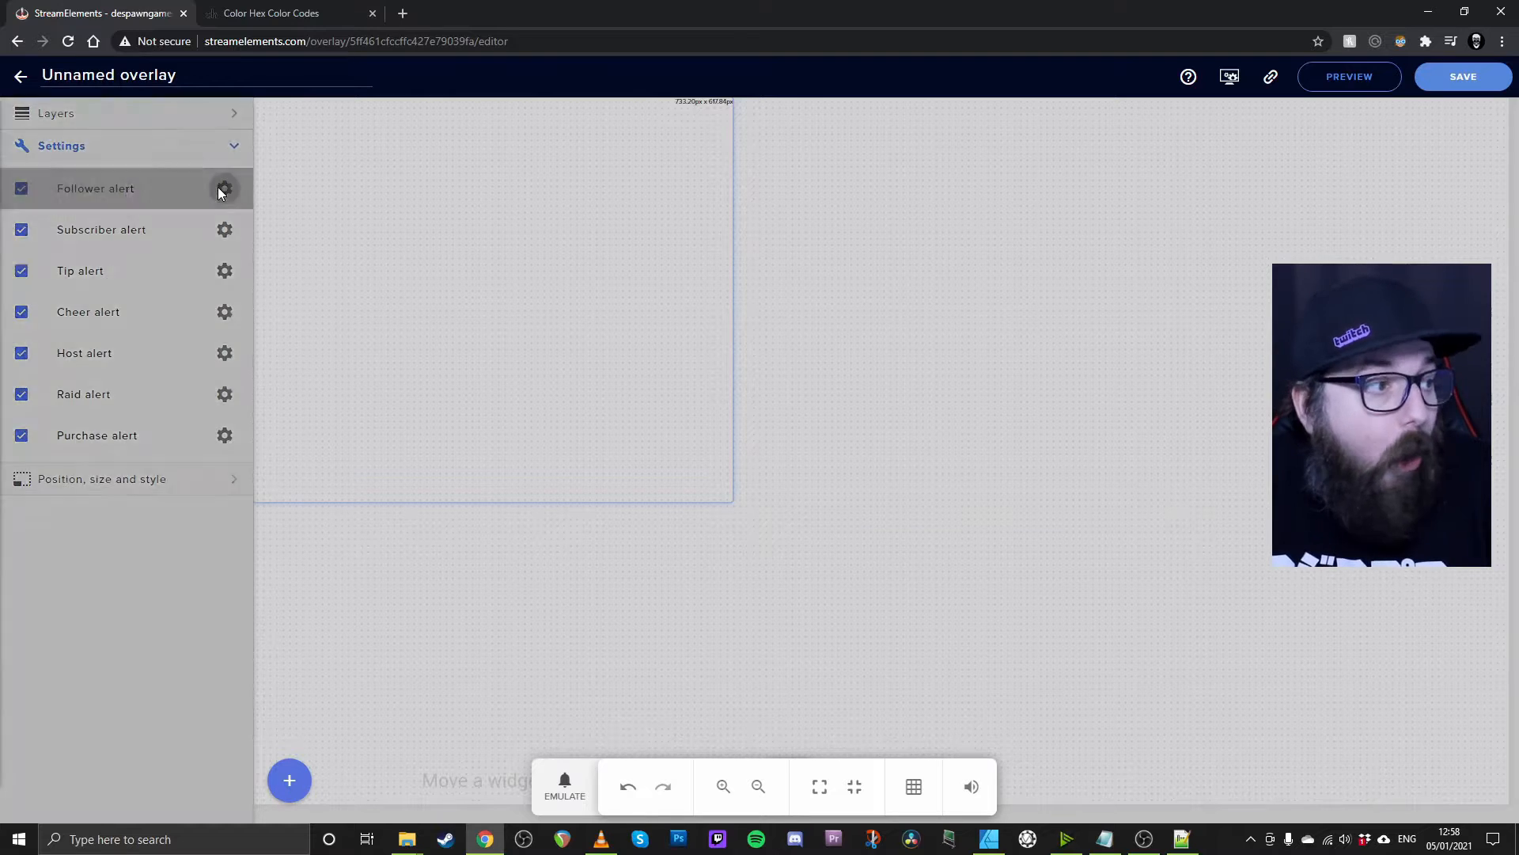
pyautogui.click(61, 634)
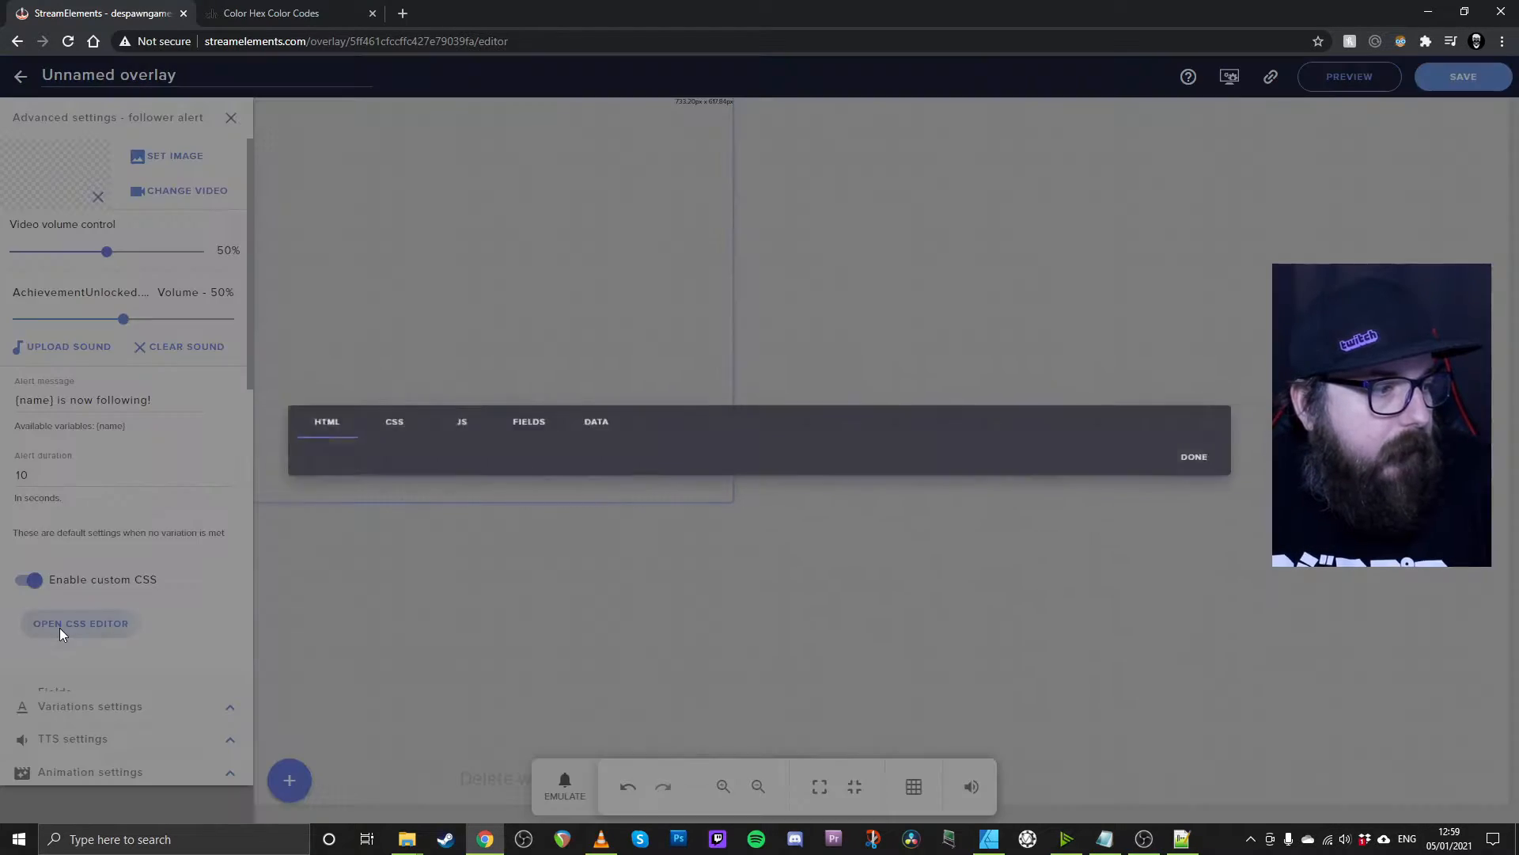
pyautogui.moveTo(930, 491); pyautogui.dragTo(905, 489)
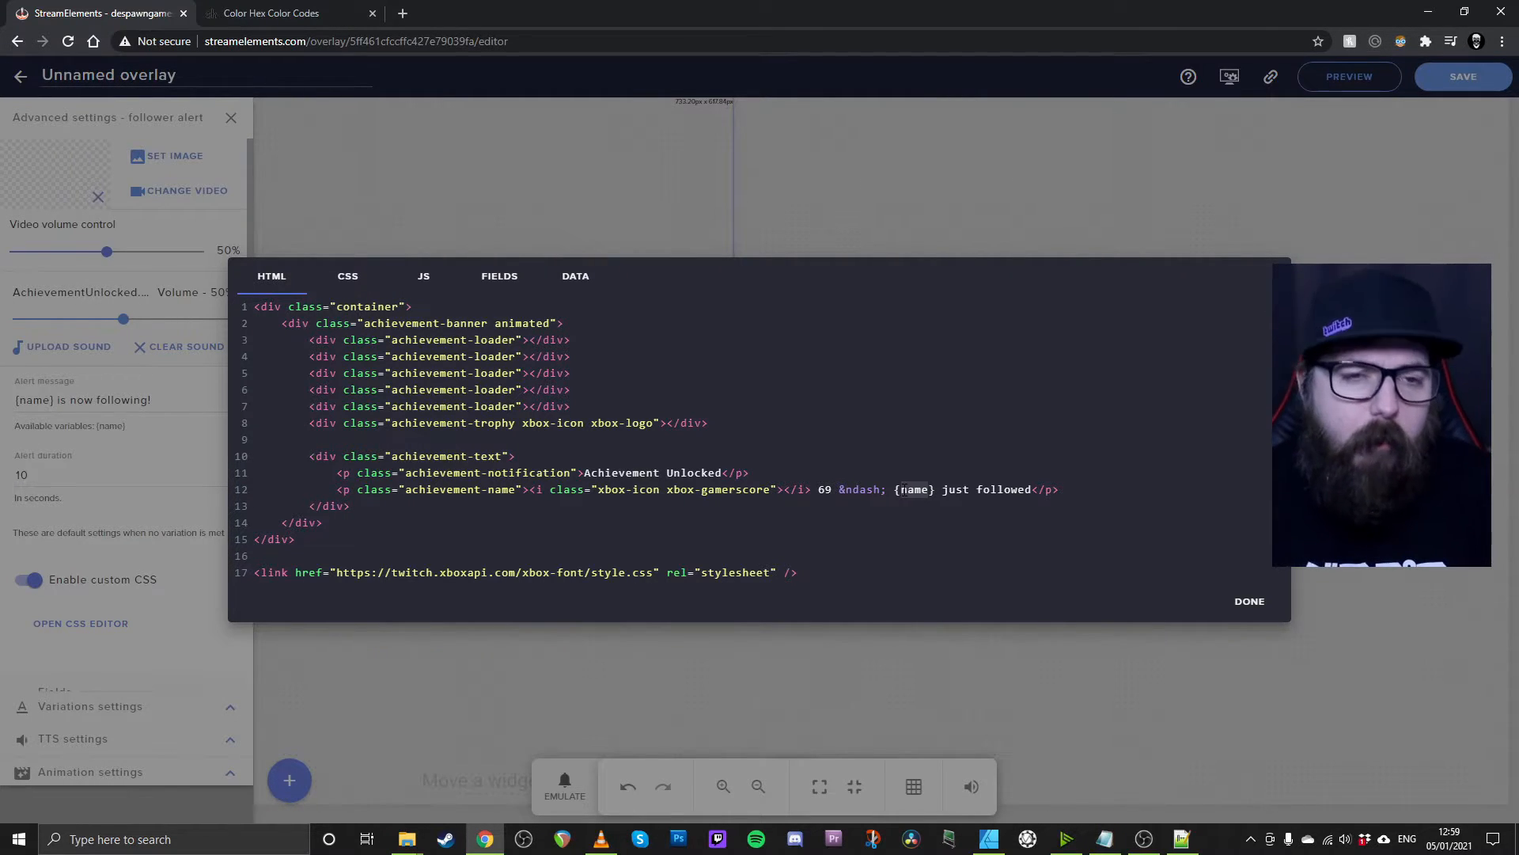
pyautogui.click(348, 275)
# Switch to Notepad++, paste the CSS from alert css.txt into the blank document and open find-and-replace for it
pyautogui.moveTo(1145, 840)
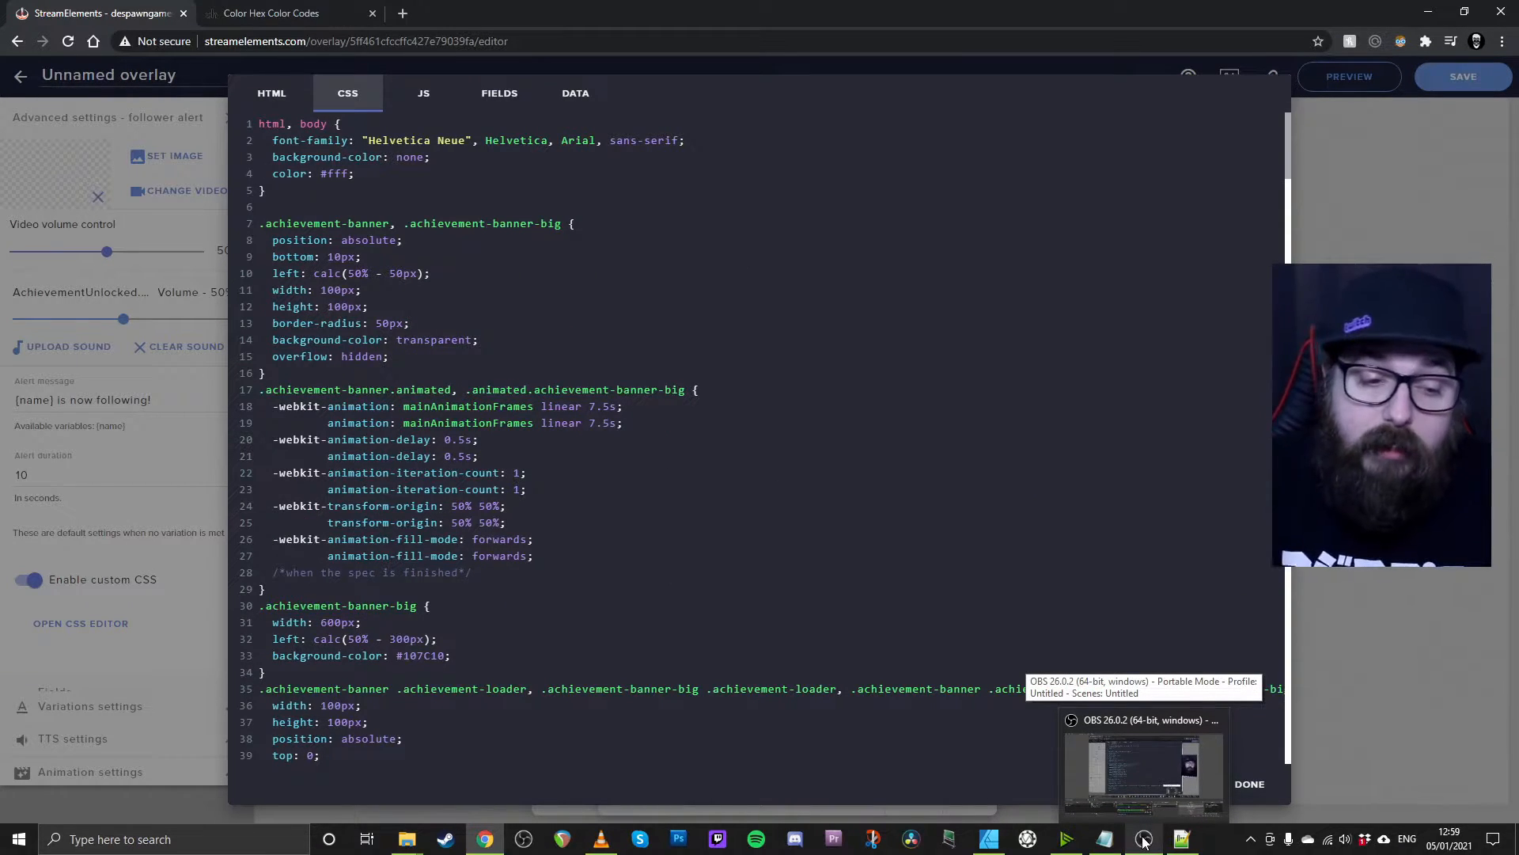
pyautogui.click(1182, 839)
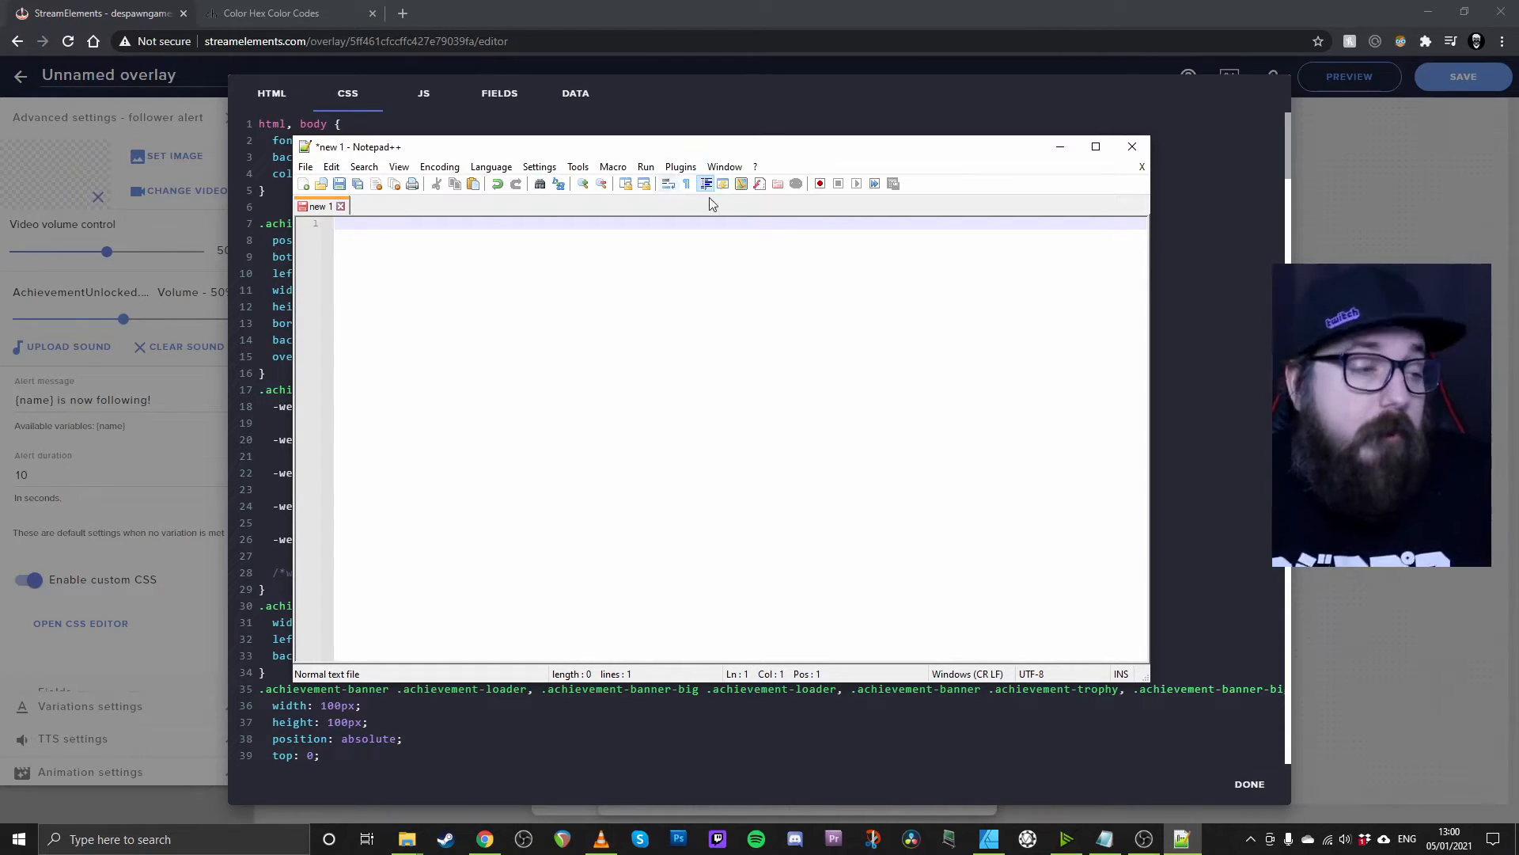
pyautogui.click(1105, 839)
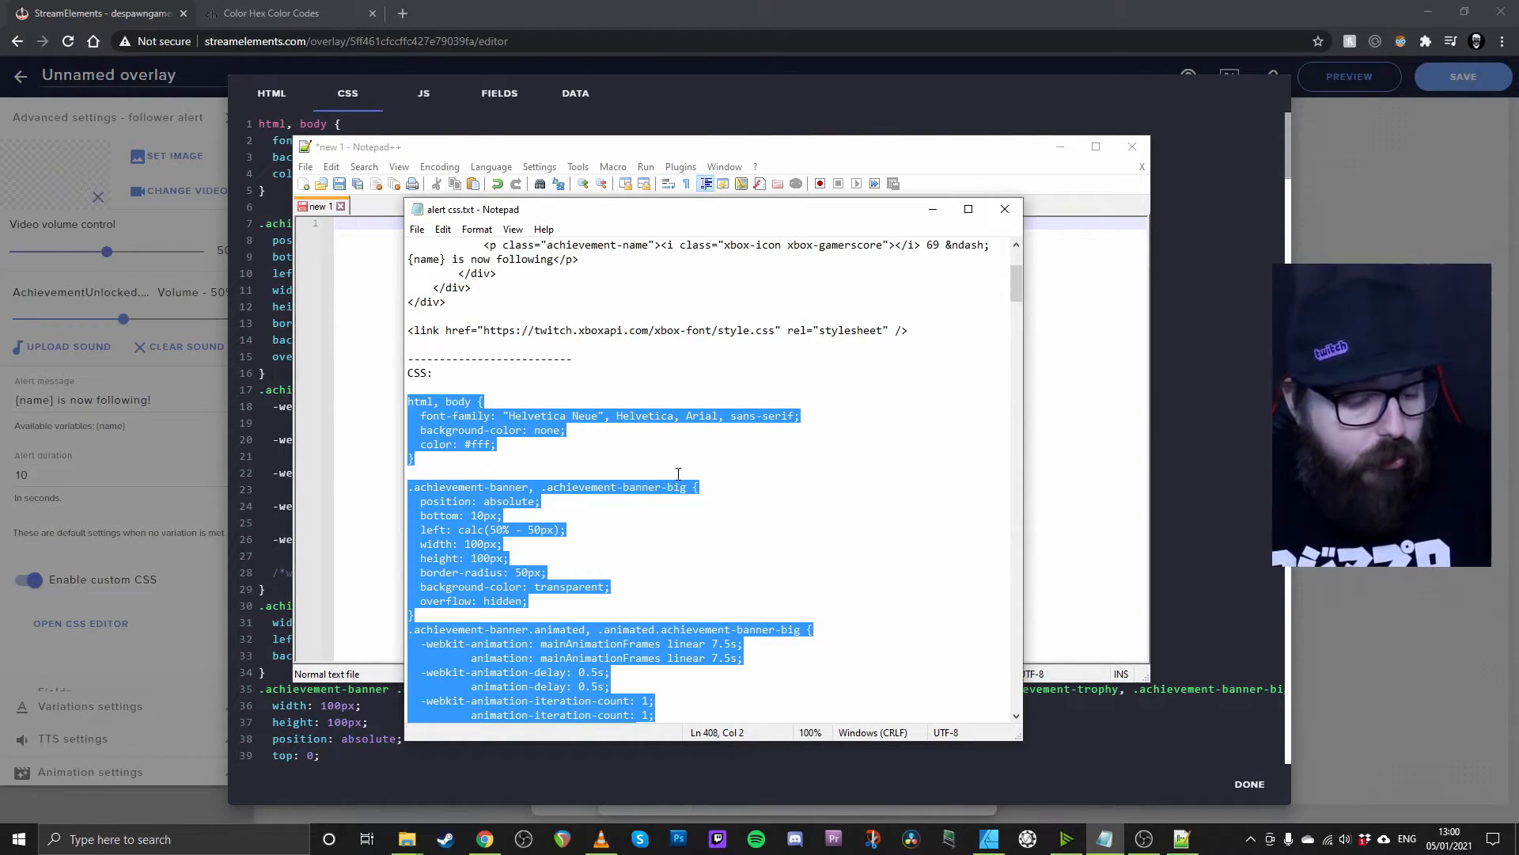
pyautogui.click(372, 393)
pyautogui.hotkey('ctrl', 'v')
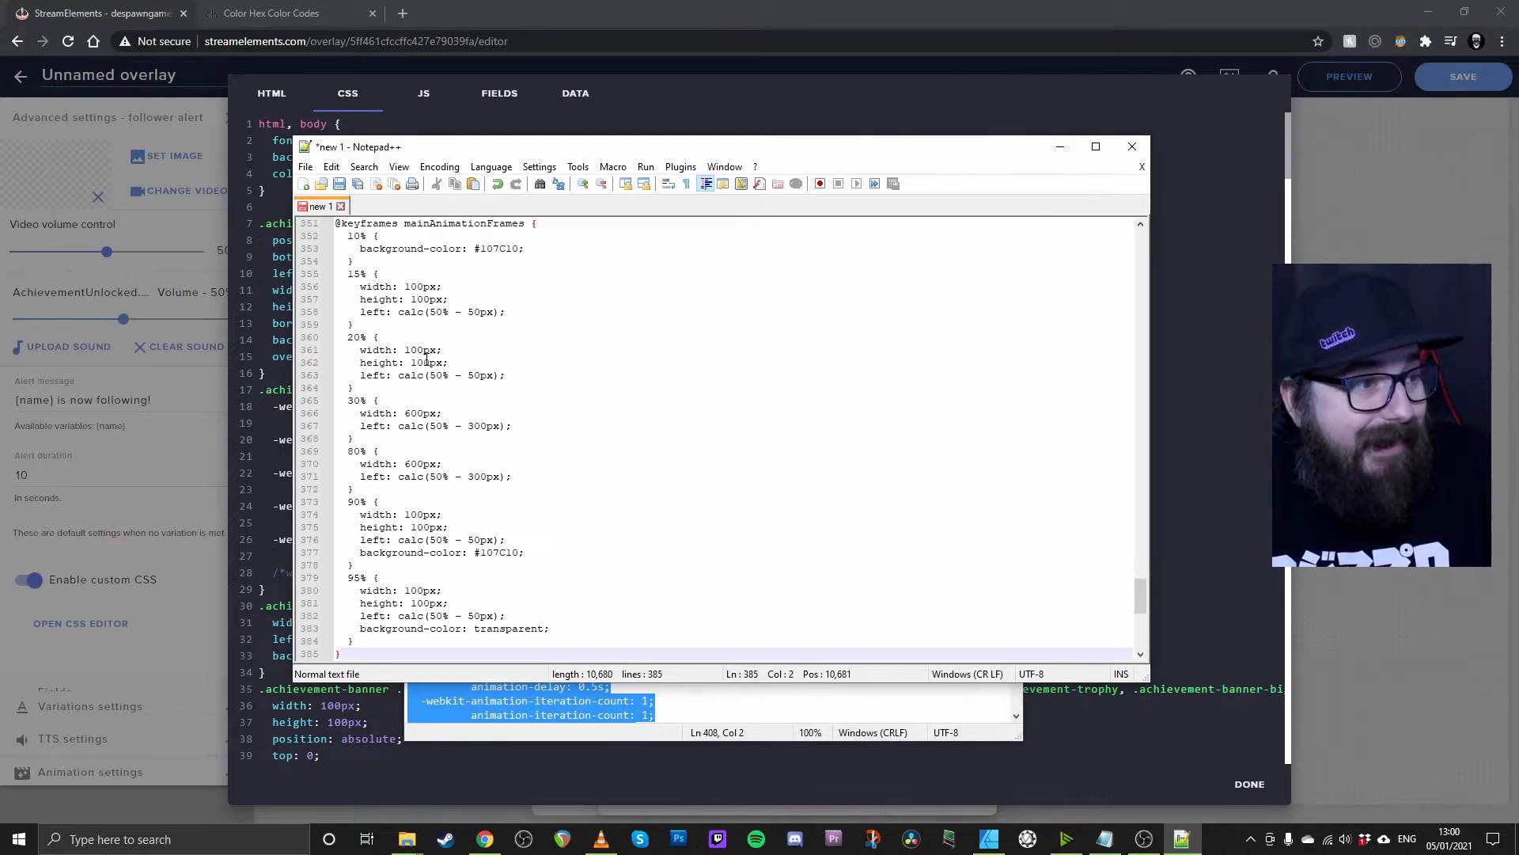
pyautogui.moveTo(1140, 597); pyautogui.dragTo(1131, 244)
pyautogui.click(885, 323)
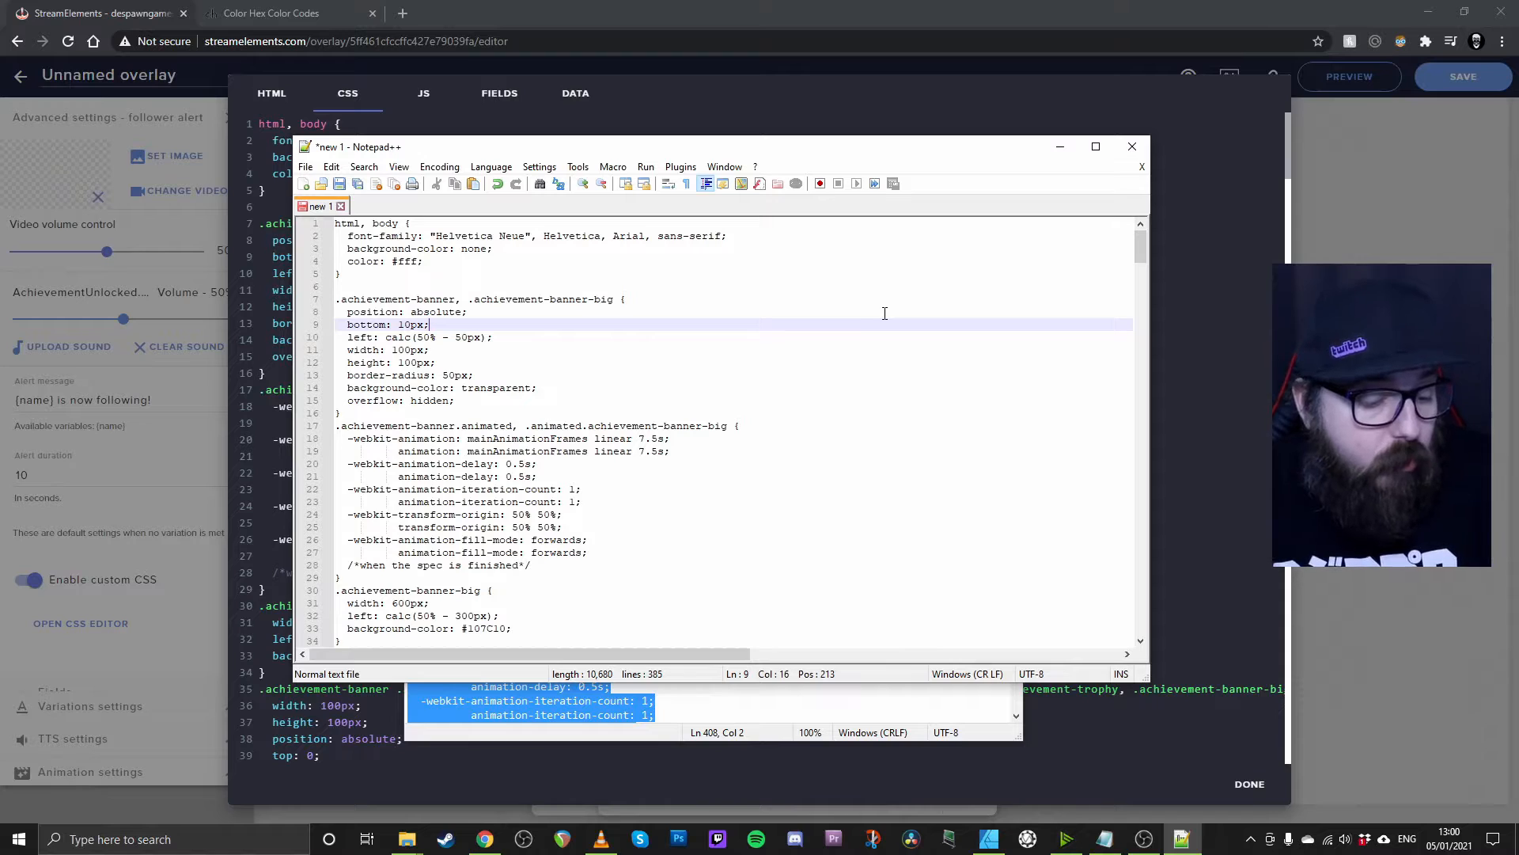
pyautogui.hotkey('ctrl', 'f')
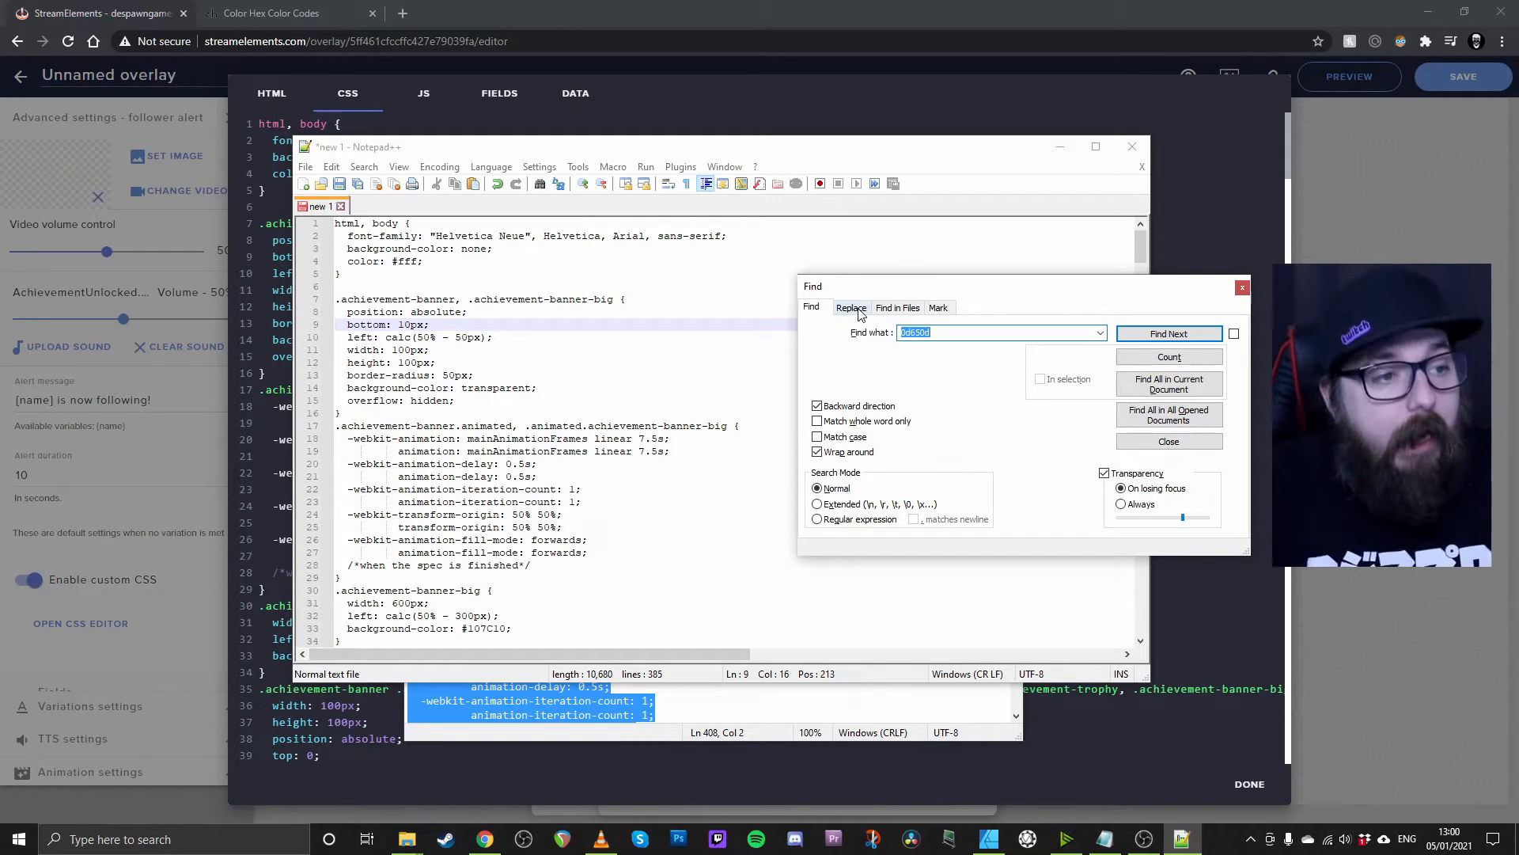
pyautogui.click(852, 308)
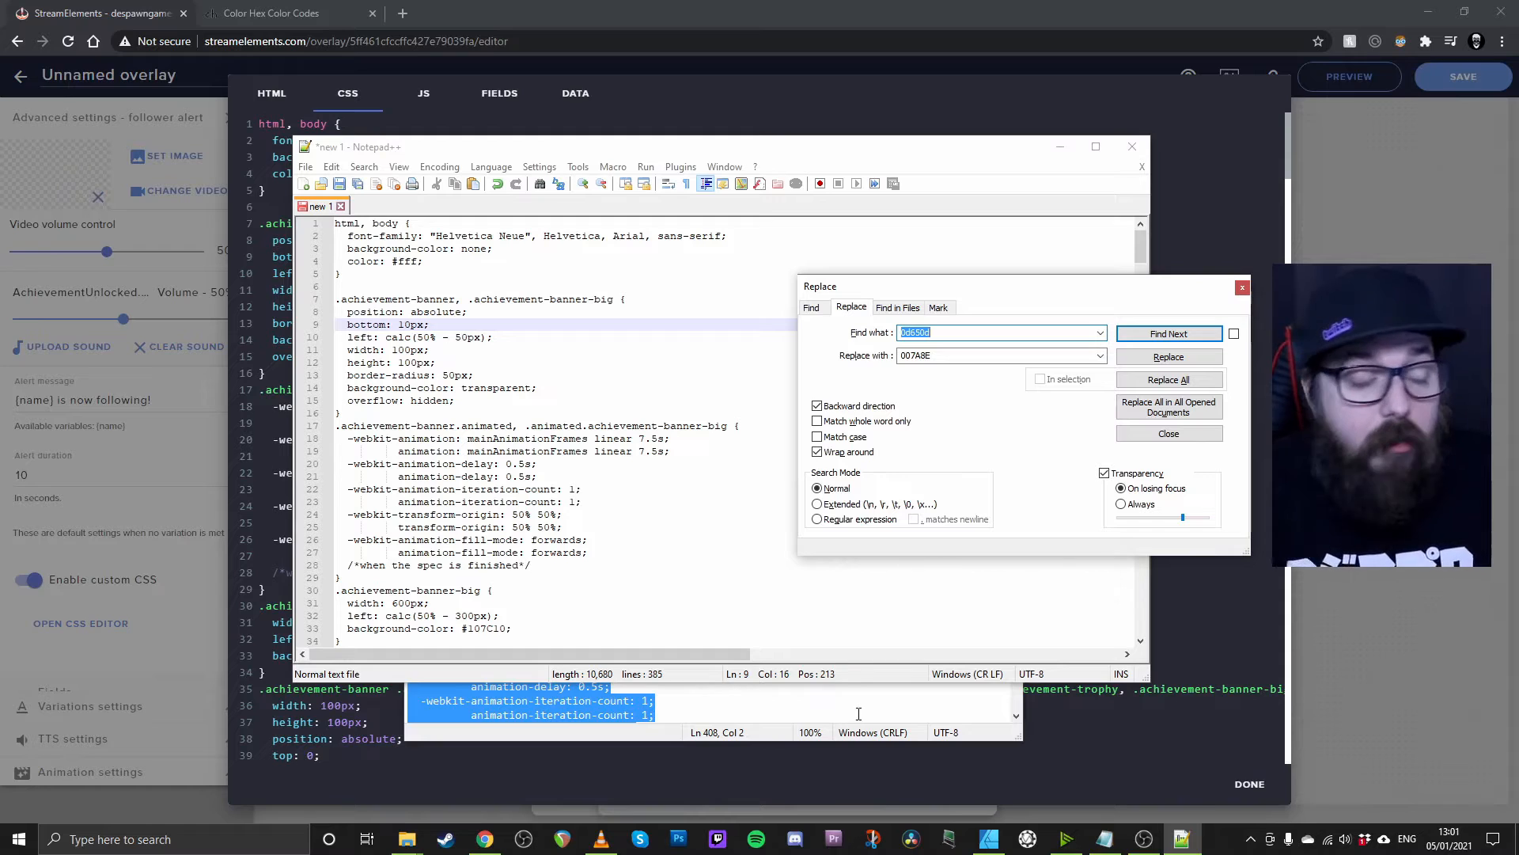
# Switch to the color-hex site in the browser and browse the users' latest favorite colors
pyautogui.click(265, 17)
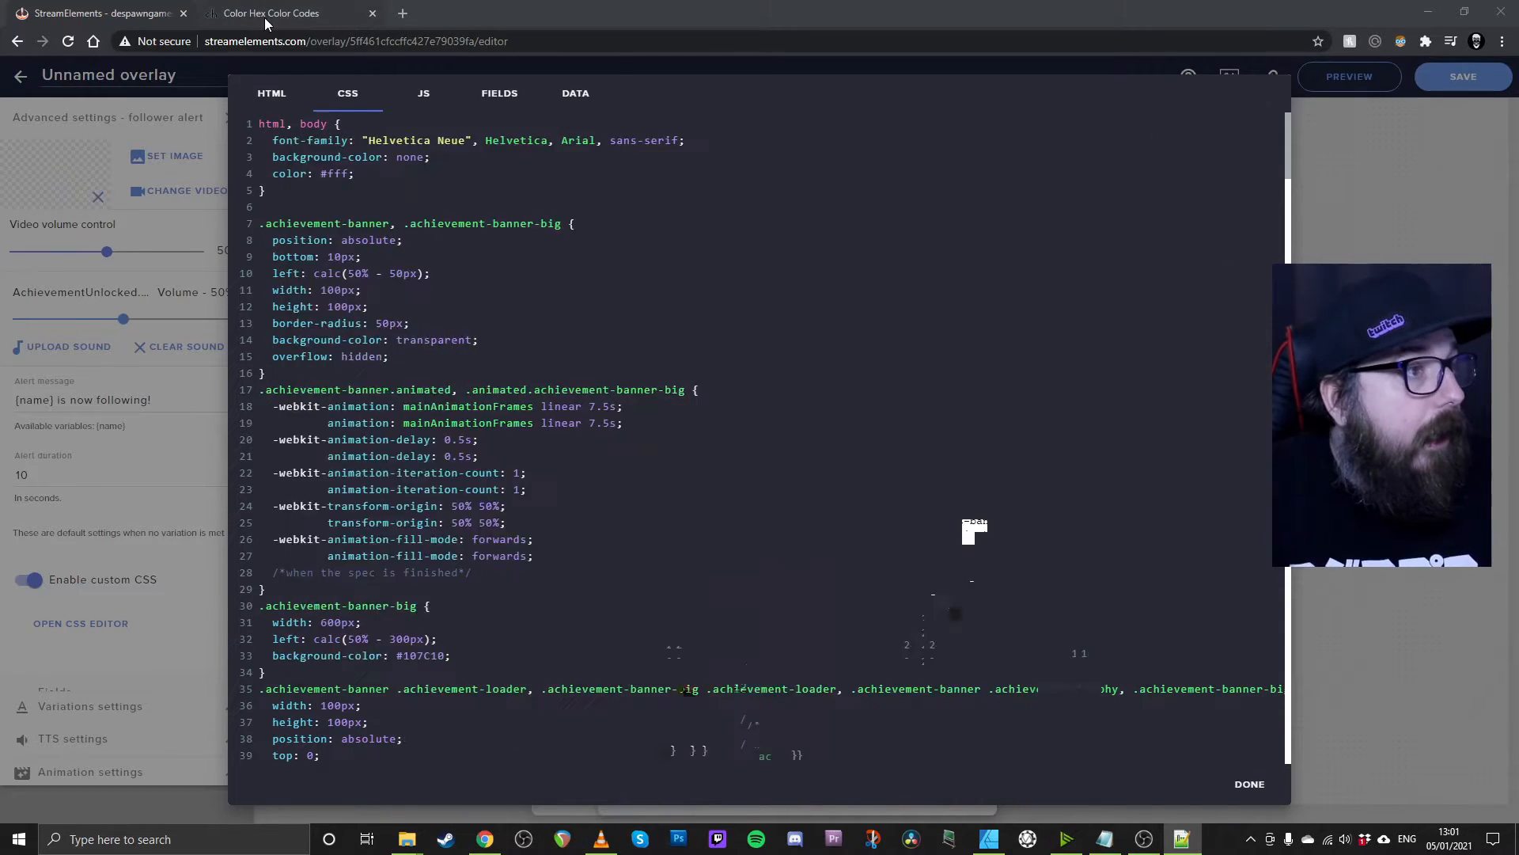
pyautogui.click(264, 17)
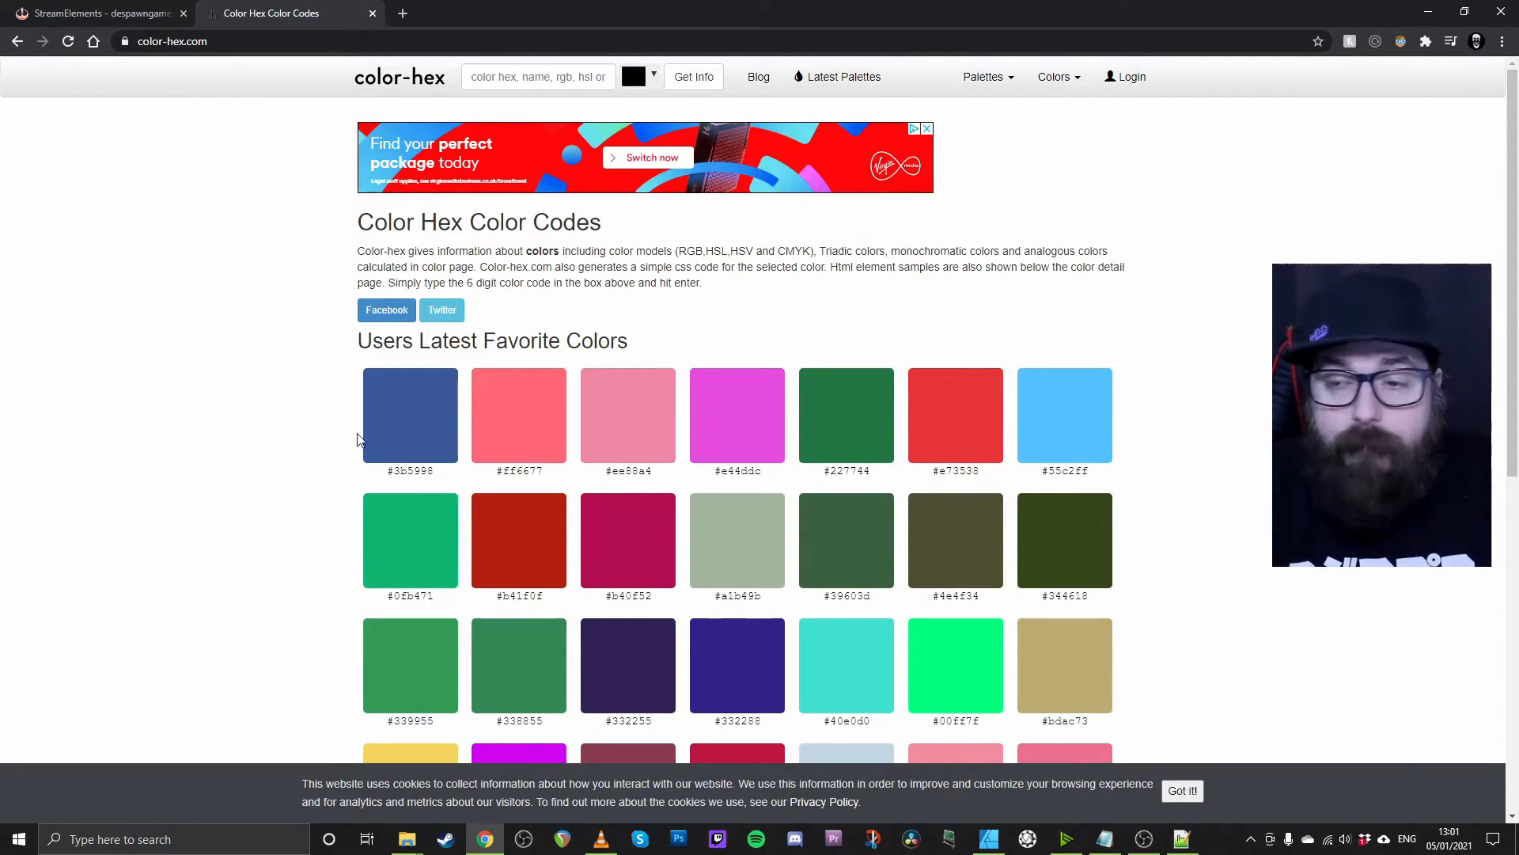
pyautogui.scroll(-1, 642, 596)
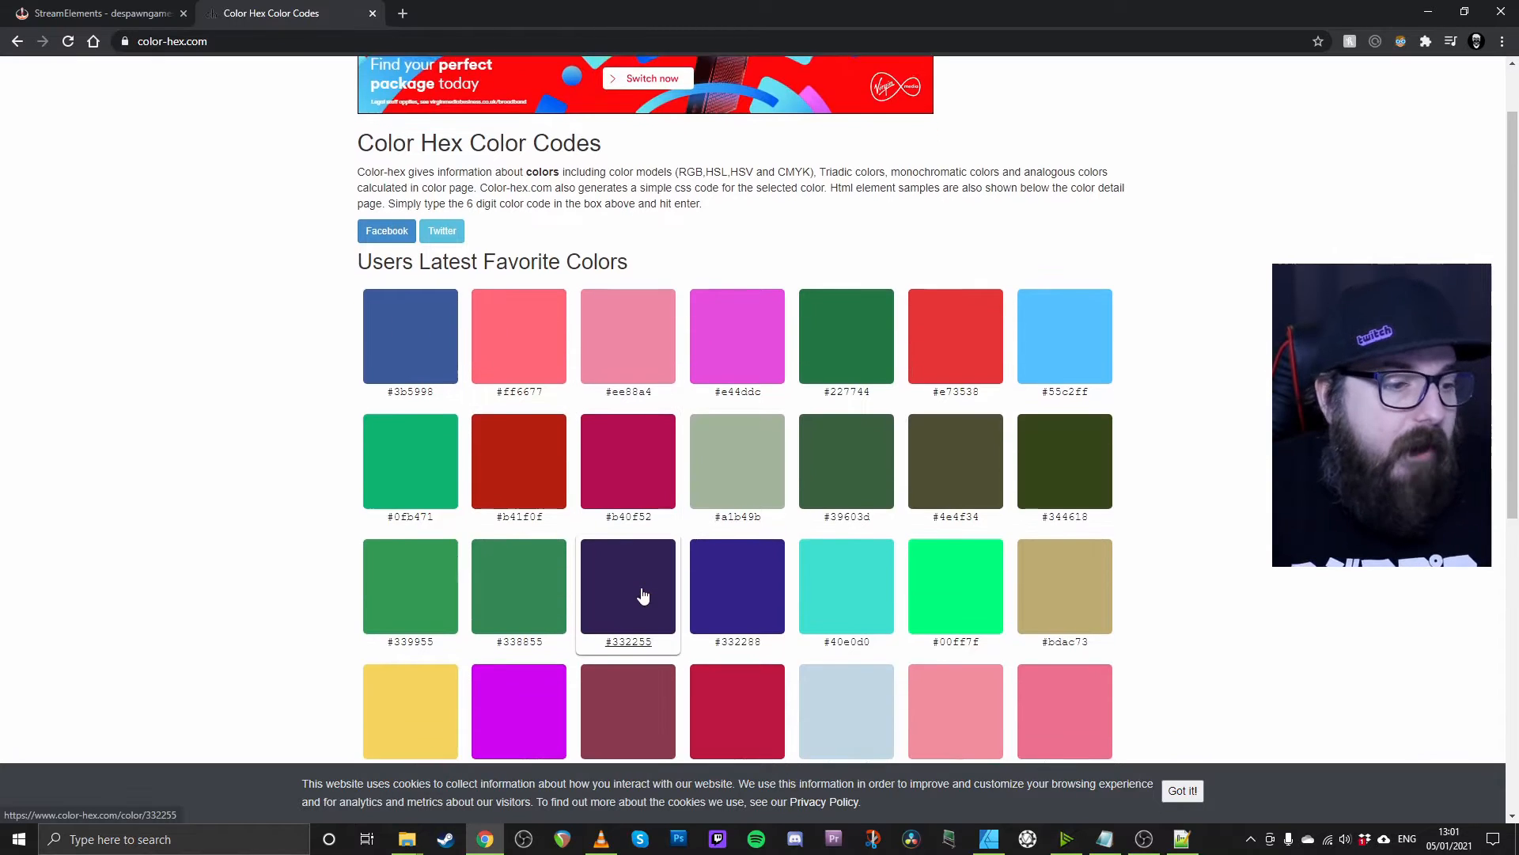
pyautogui.scroll(-5, 643, 596)
pyautogui.scroll(6, 643, 596)
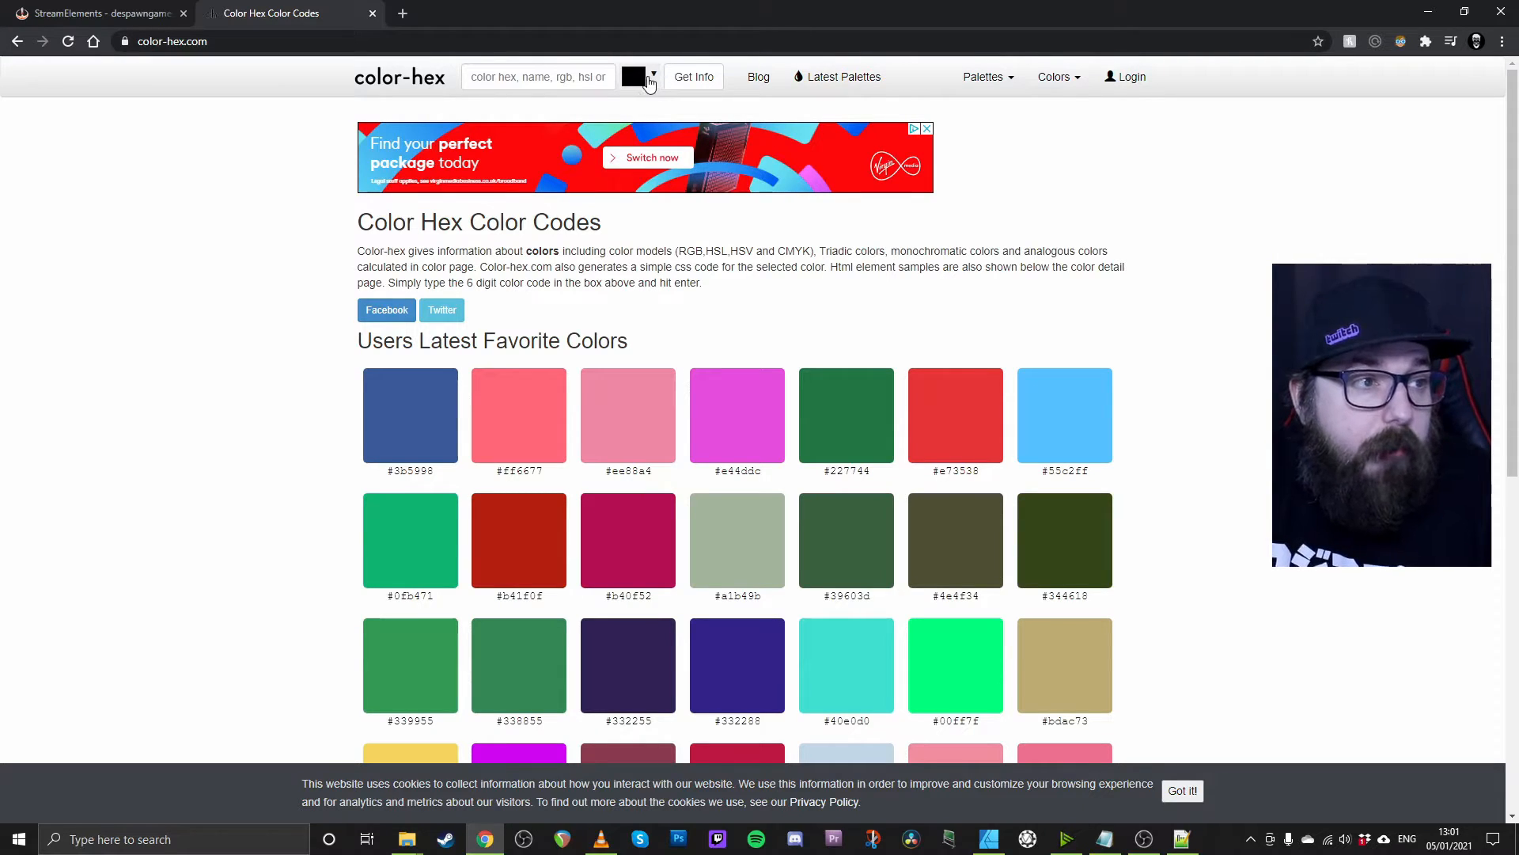
# Sample bright cyan shades in the color-hex colour picker, ending on #31e2f0, to get their hex codes
pyautogui.click(649, 81)
pyautogui.moveTo(727, 122); pyautogui.dragTo(746, 153)
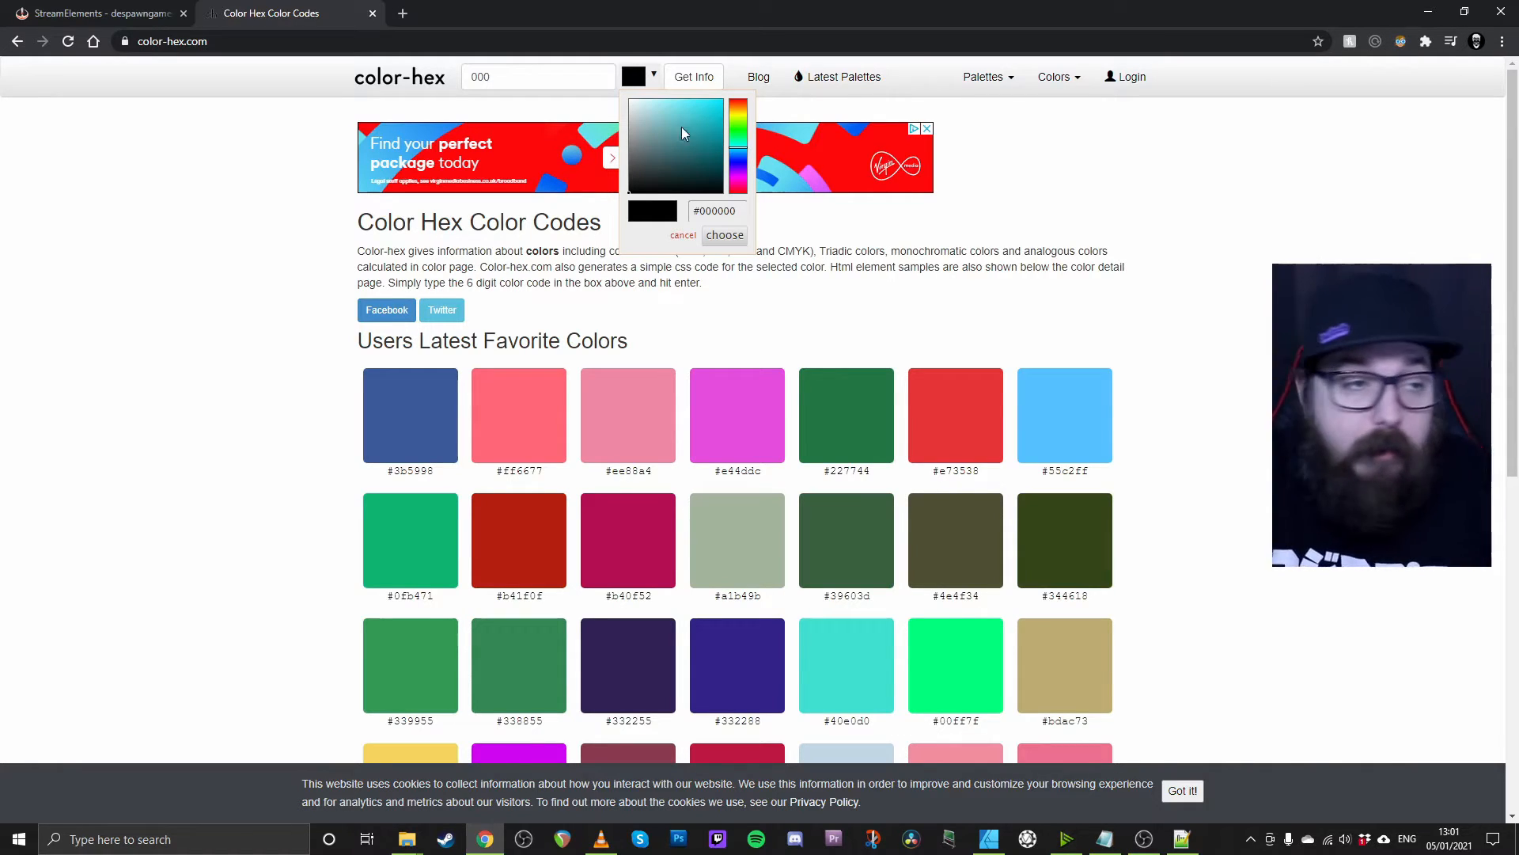
pyautogui.click(696, 105)
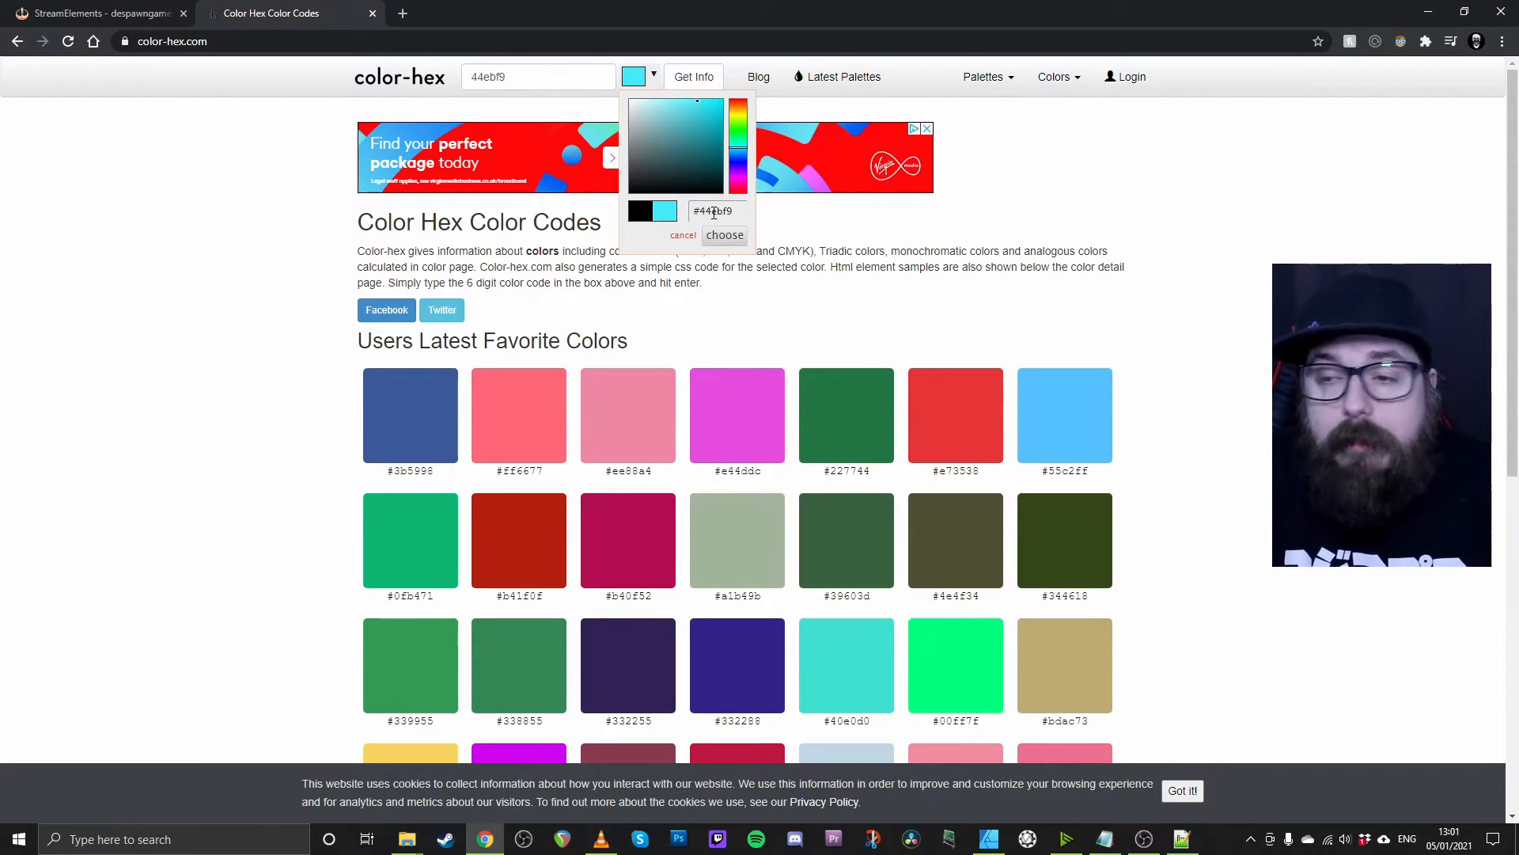
pyautogui.click(680, 105)
pyautogui.click(713, 105)
pyautogui.click(703, 105)
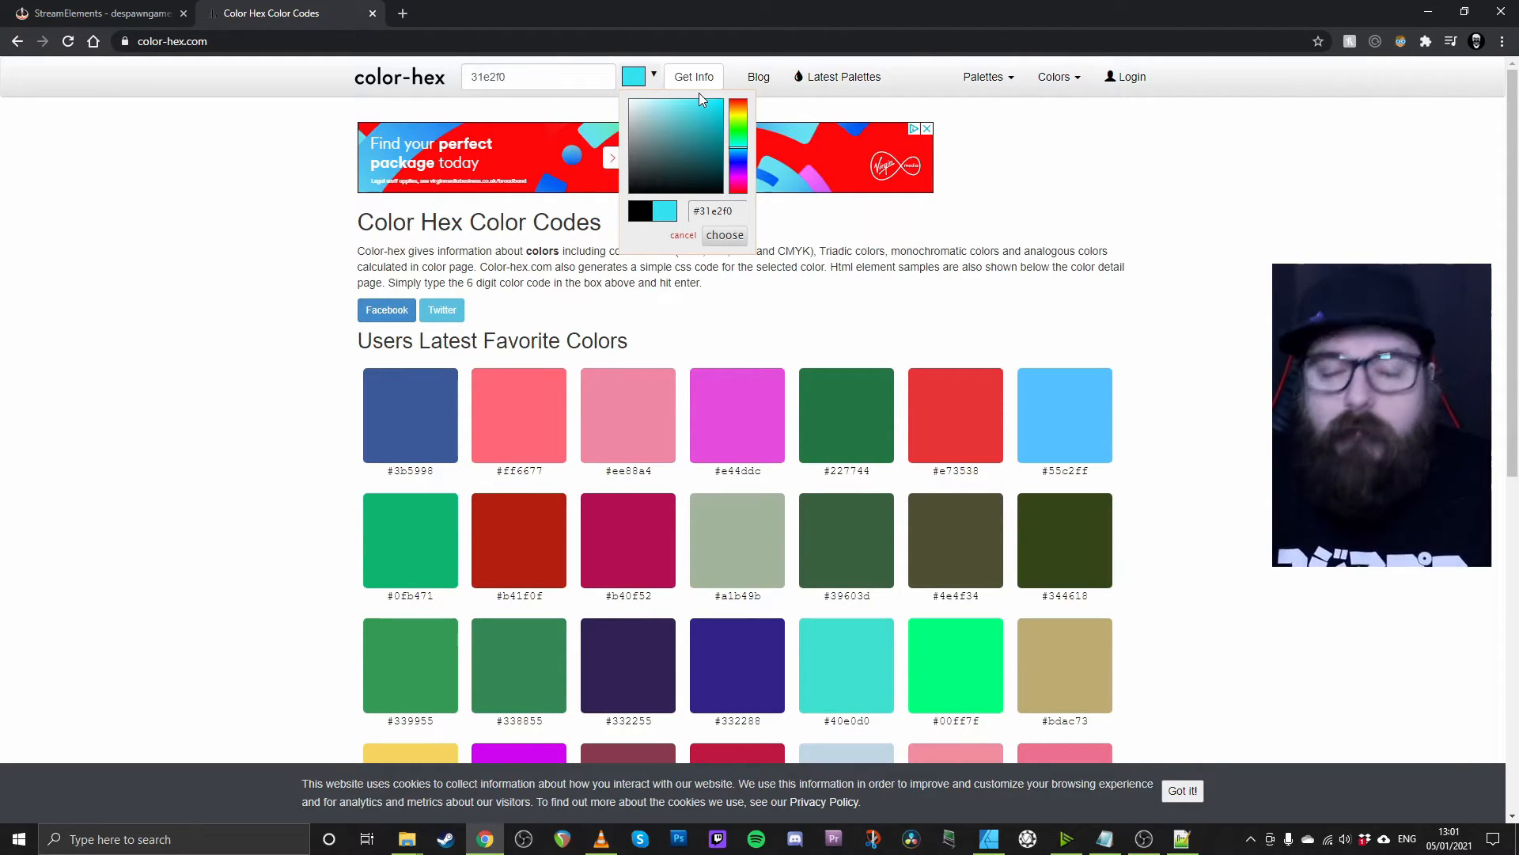
# Switch to the colours document in Affinity Designer and compare the original green hex codes and swatches with their blue replacements
pyautogui.click(991, 851)
pyautogui.click(711, 227)
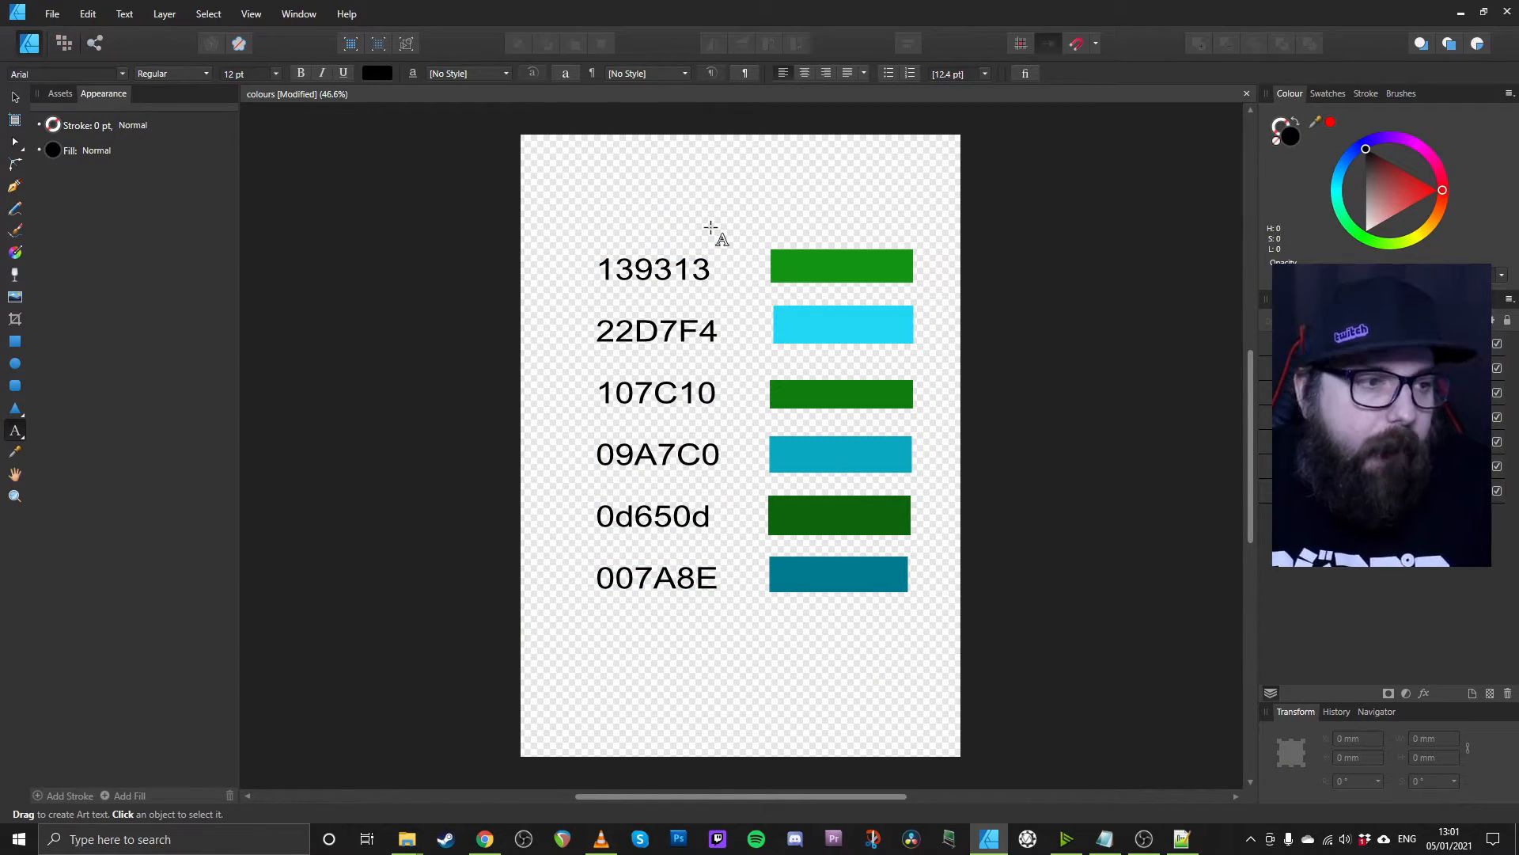
pyautogui.doubleClick(681, 271)
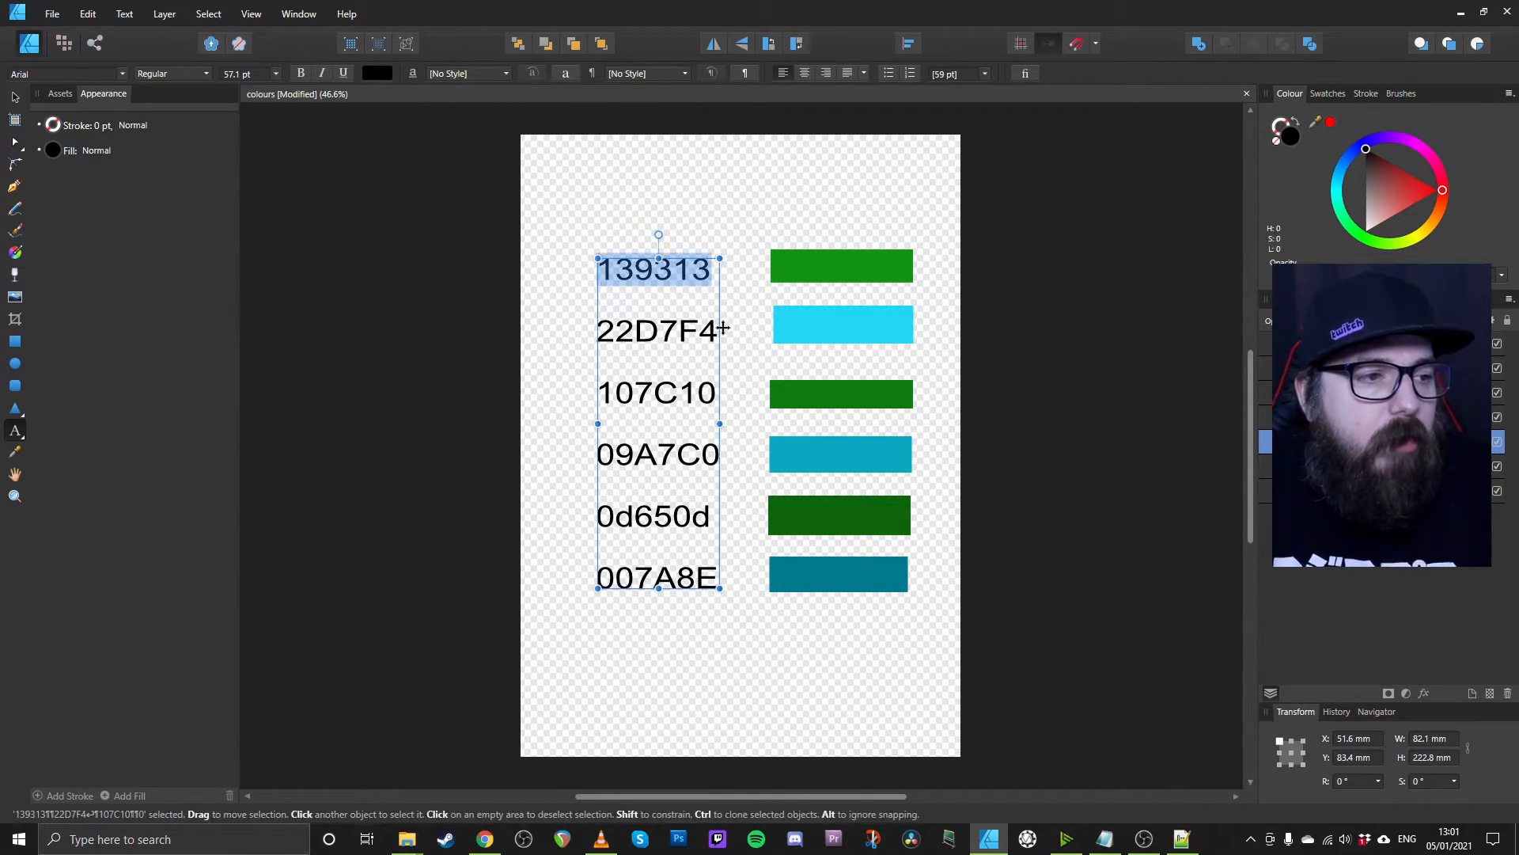
pyautogui.click(817, 392)
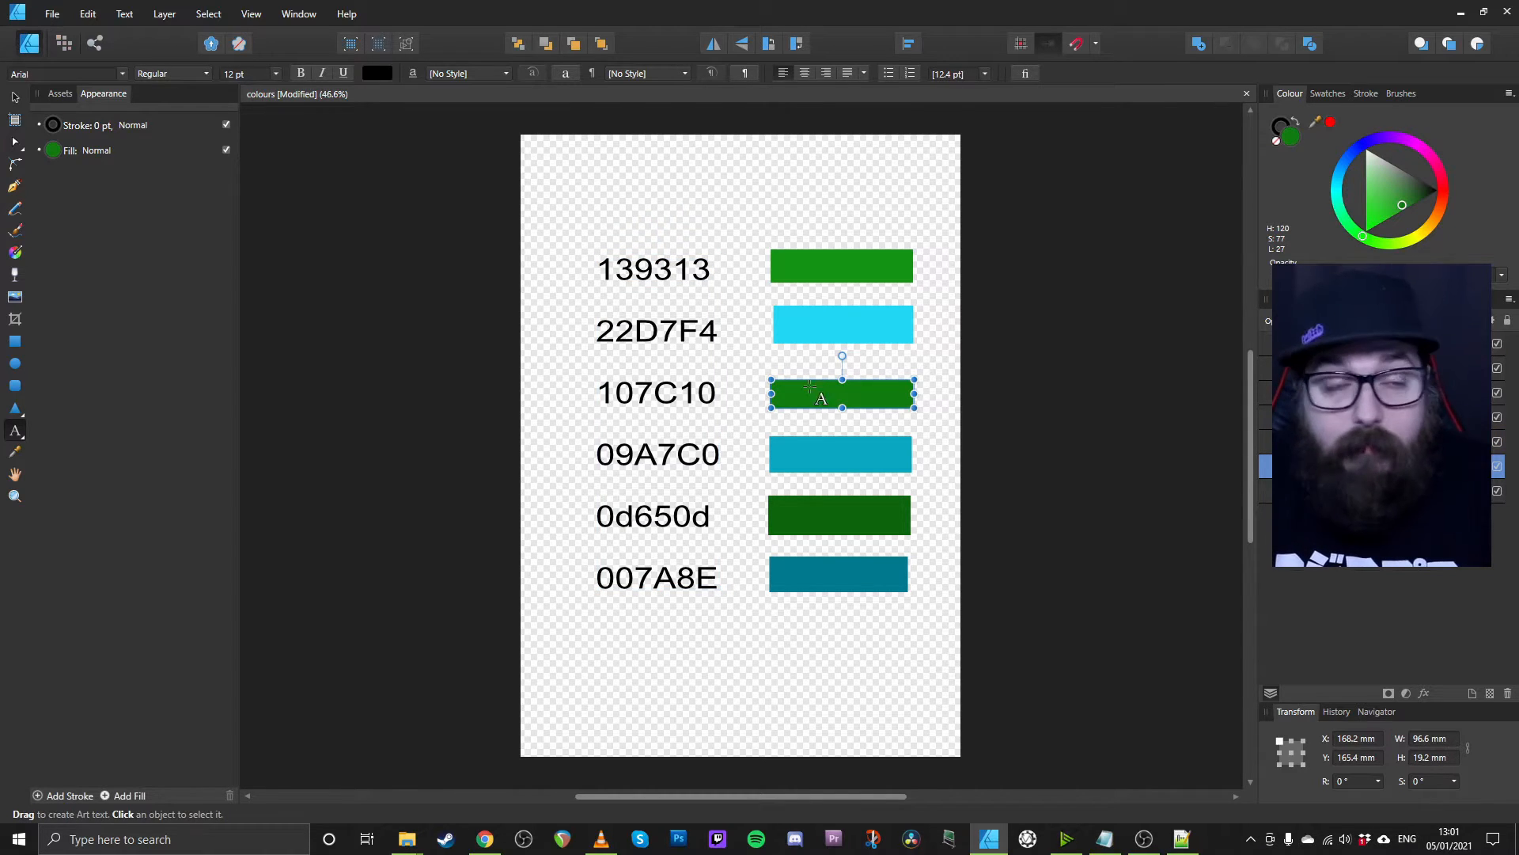
pyautogui.click(807, 277)
pyautogui.click(819, 513)
pyautogui.click(655, 315)
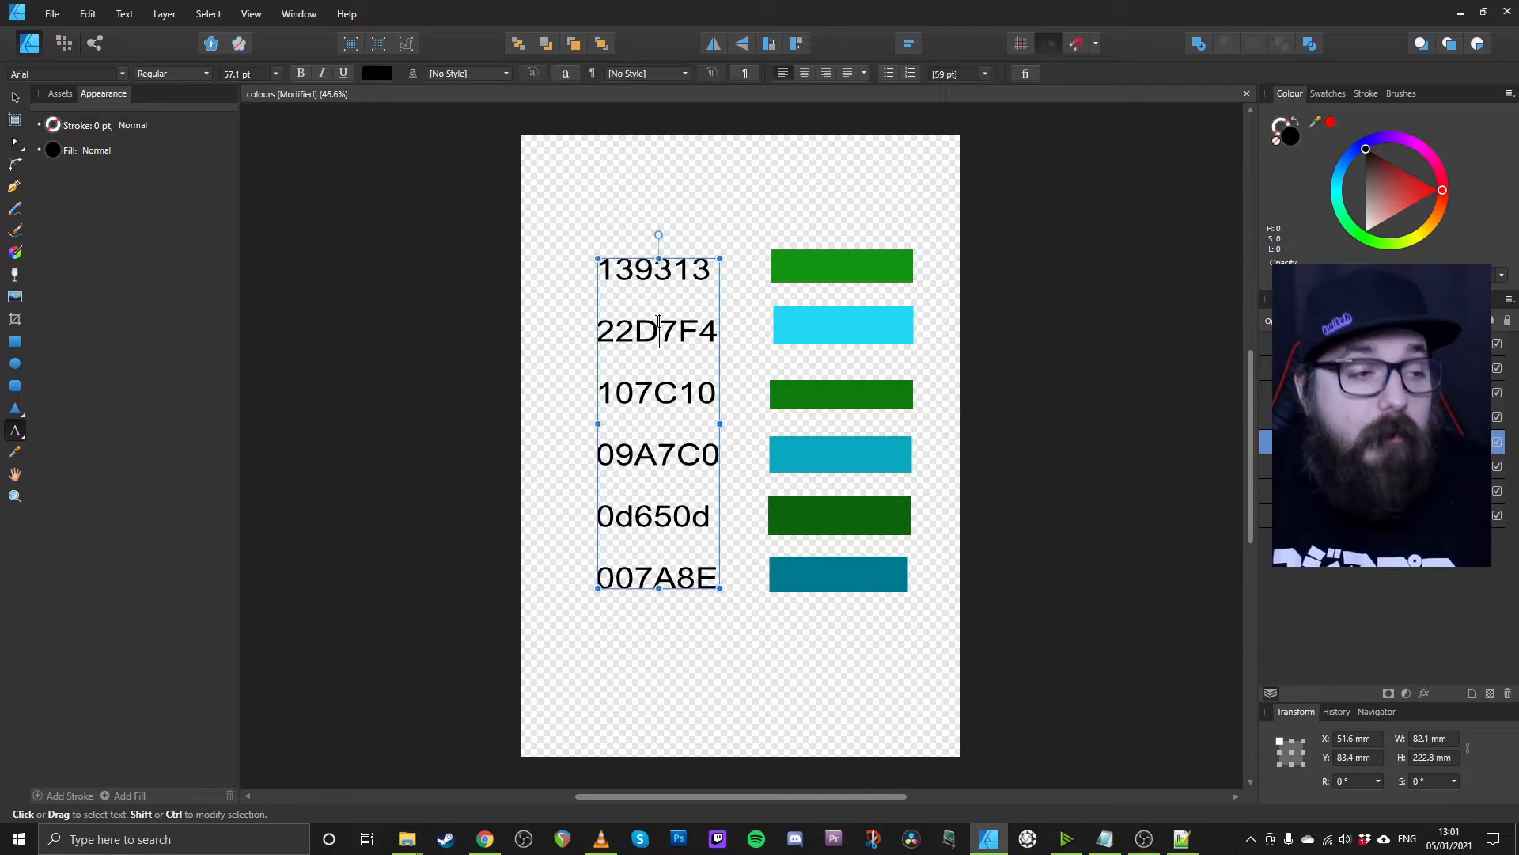
pyautogui.click(786, 321)
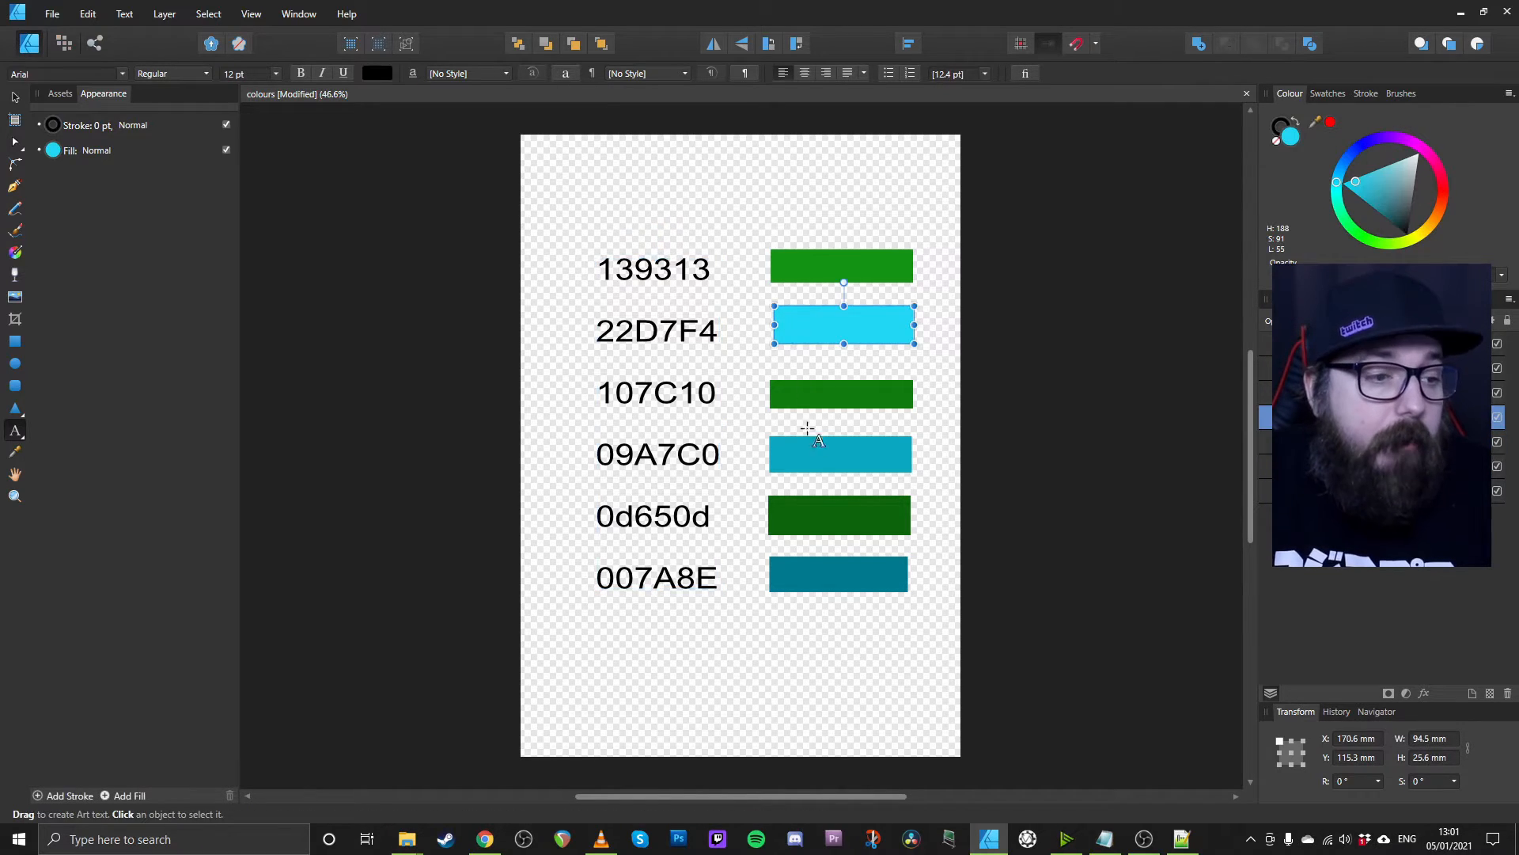
pyautogui.click(807, 573)
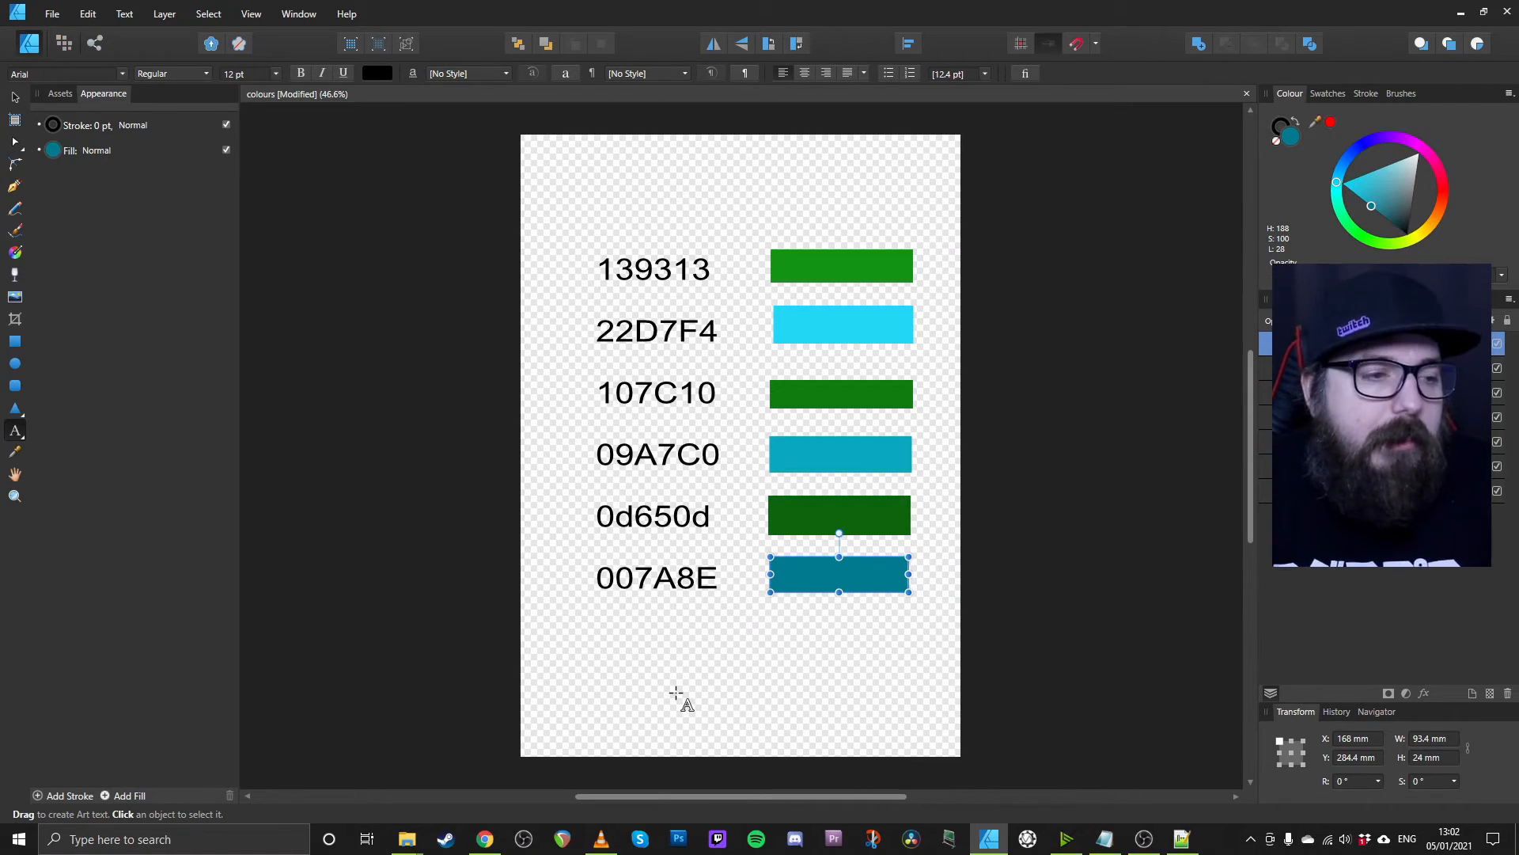
# Copy 139313 from the Affinity Designer colour list and set it as the search term of the Notepad++ replacement
pyautogui.click(1182, 842)
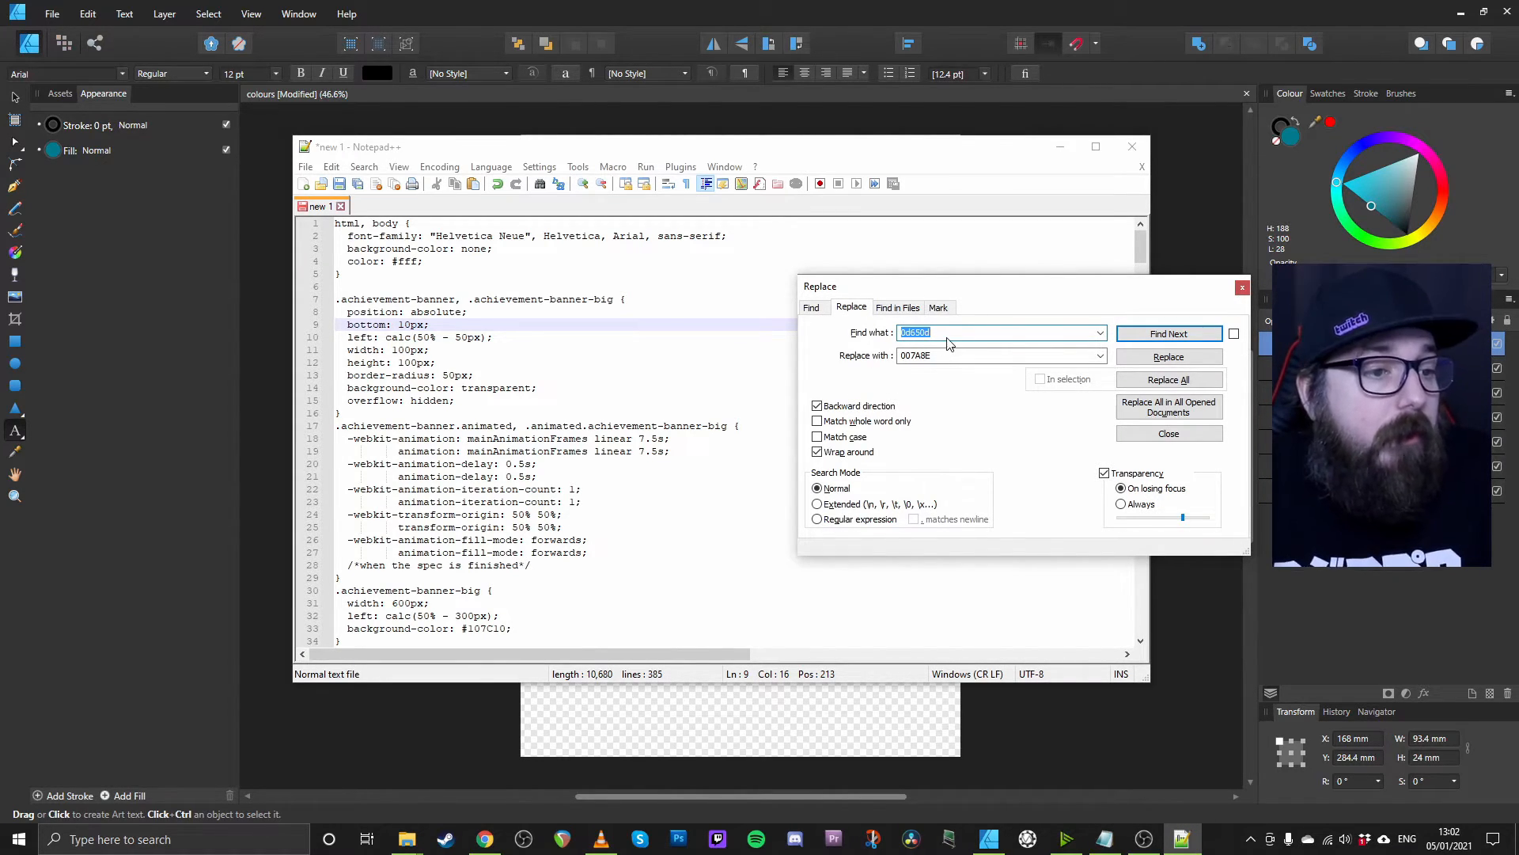
pyautogui.hotkey('alt', 'Tab')
pyautogui.click(648, 273)
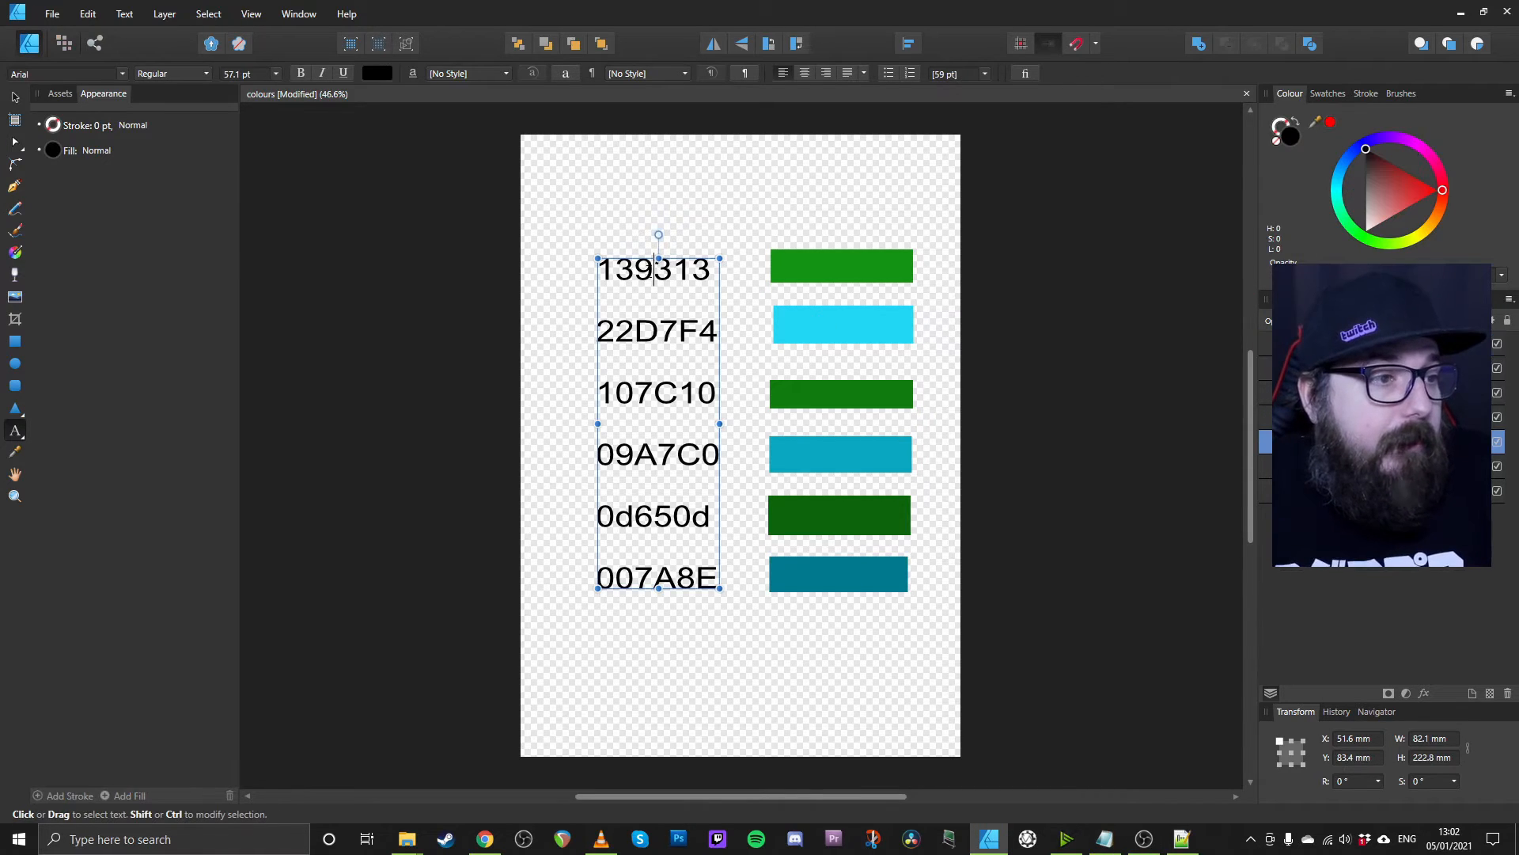
pyautogui.doubleClick(648, 273)
pyautogui.hotkey('ctrl', 'c')
pyautogui.hotkey('alt', 'Tab')
pyautogui.hotkey('ctrl', 'v')
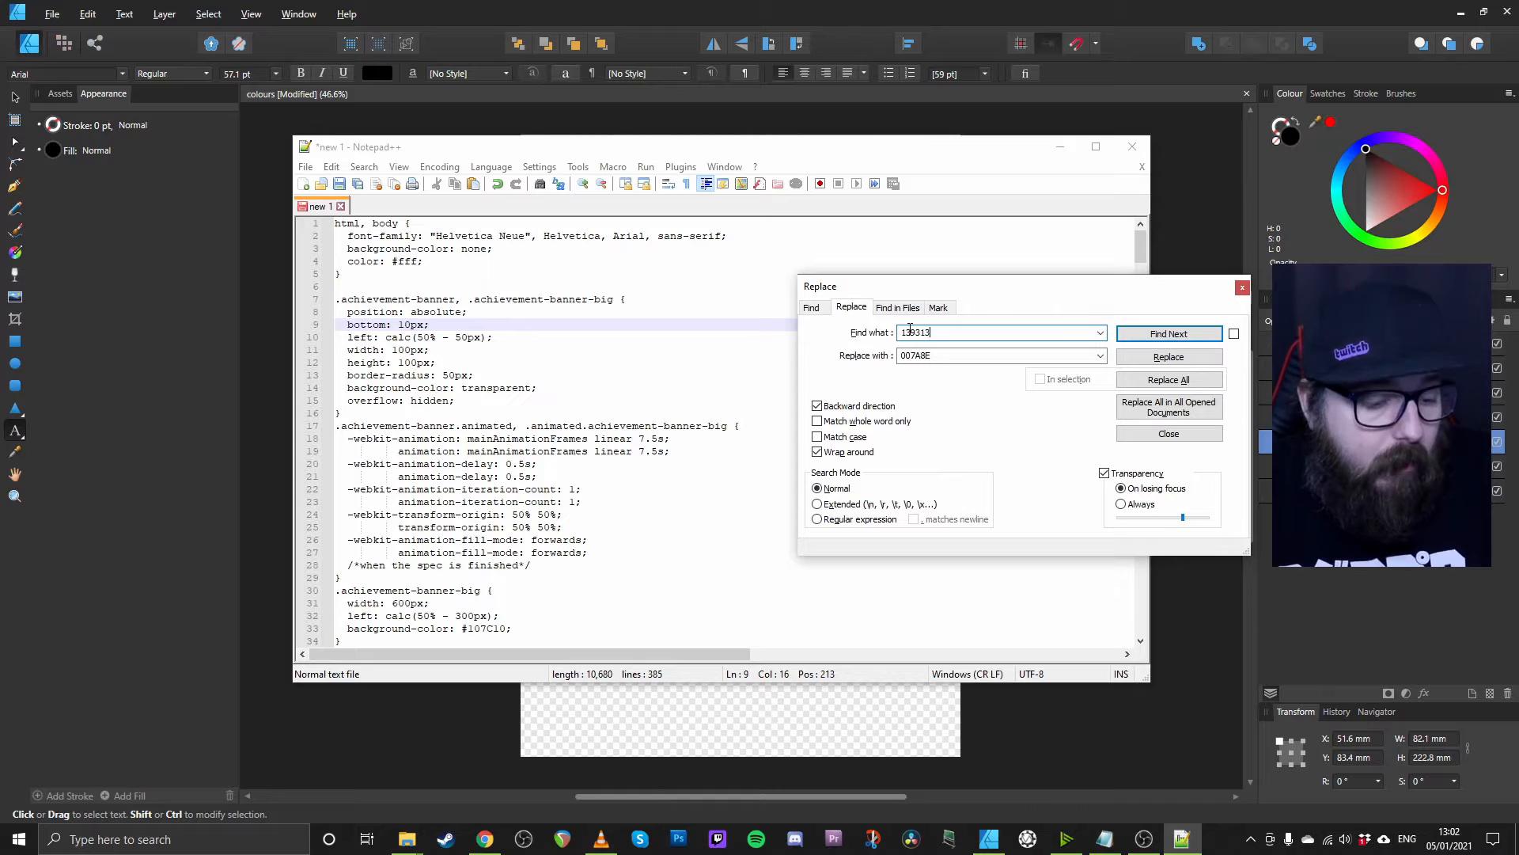
# Copy 22D7F4 from the colour list as the replacement value and replace every occurrence of 139313 in the CSS
pyautogui.hotkey('alt', 'Tab')
pyautogui.doubleClick(667, 331)
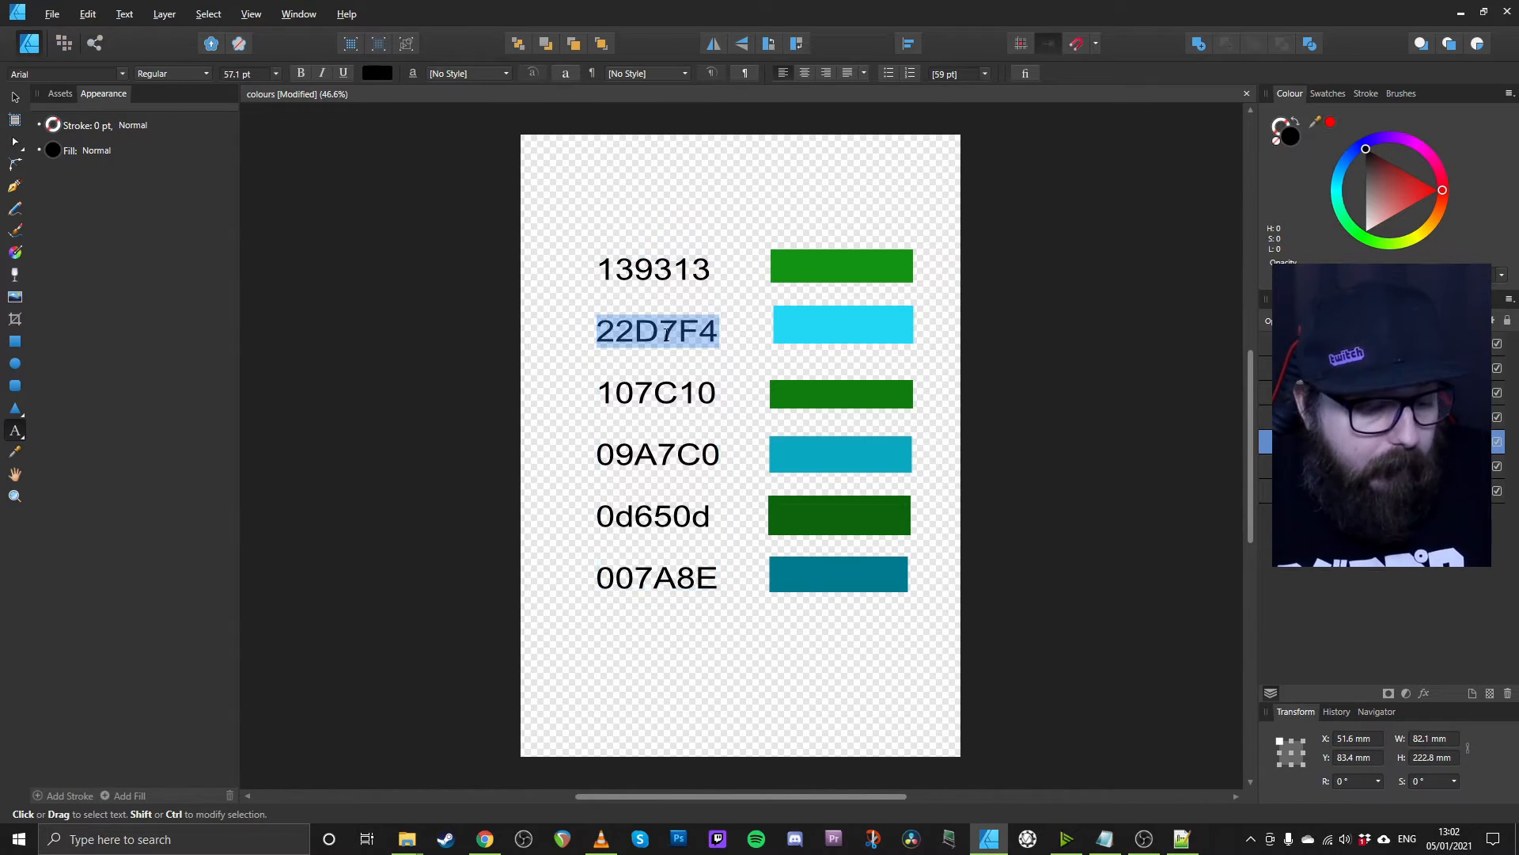
pyautogui.hotkey('ctrl', 'c')
pyautogui.hotkey('alt', 'Tab')
pyautogui.hotkey('ctrl', 'v')
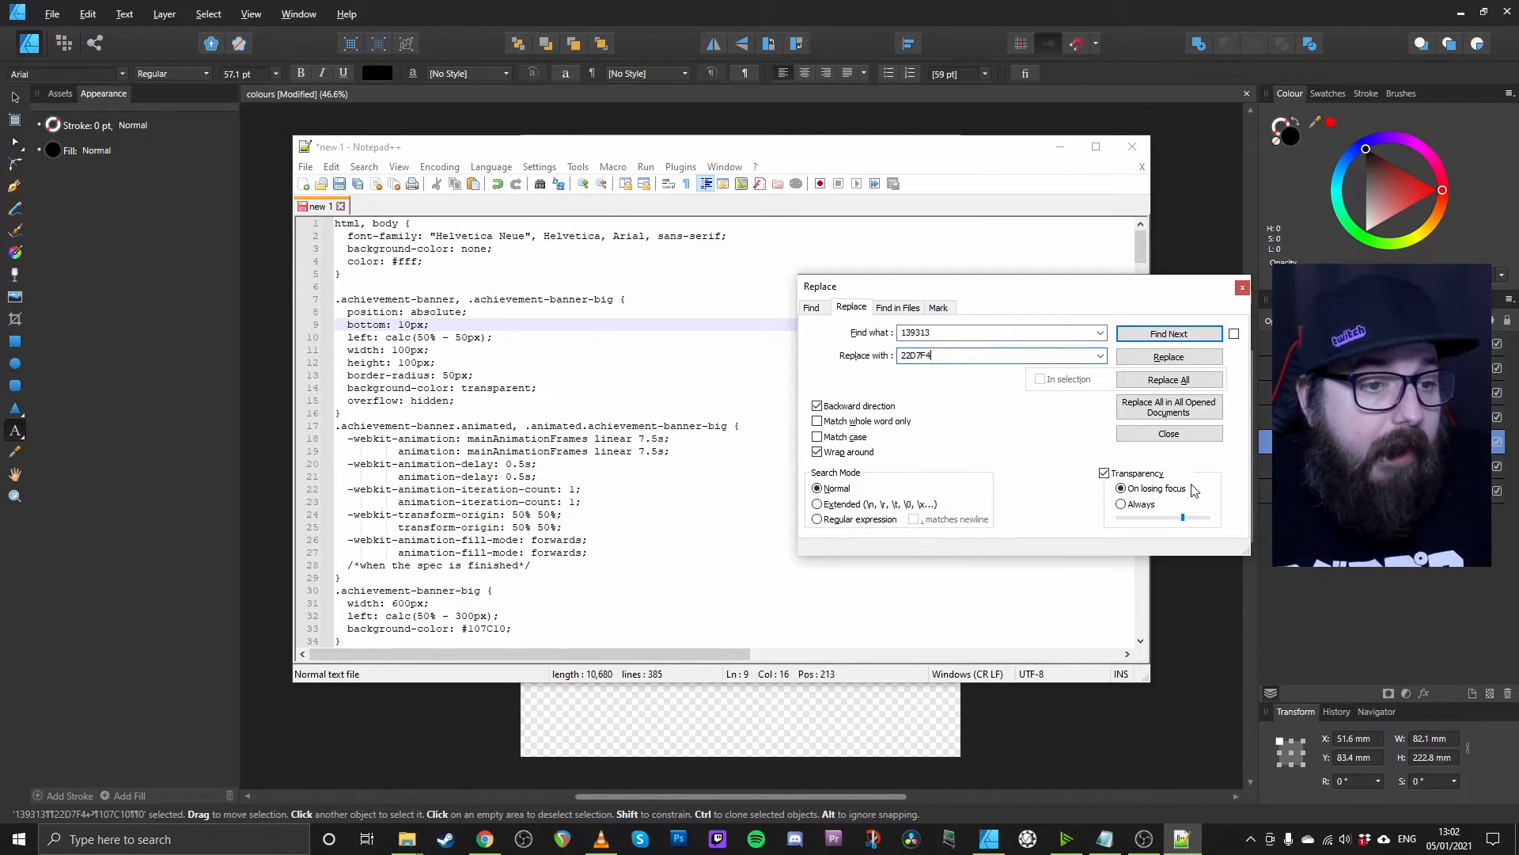
pyautogui.click(1177, 381)
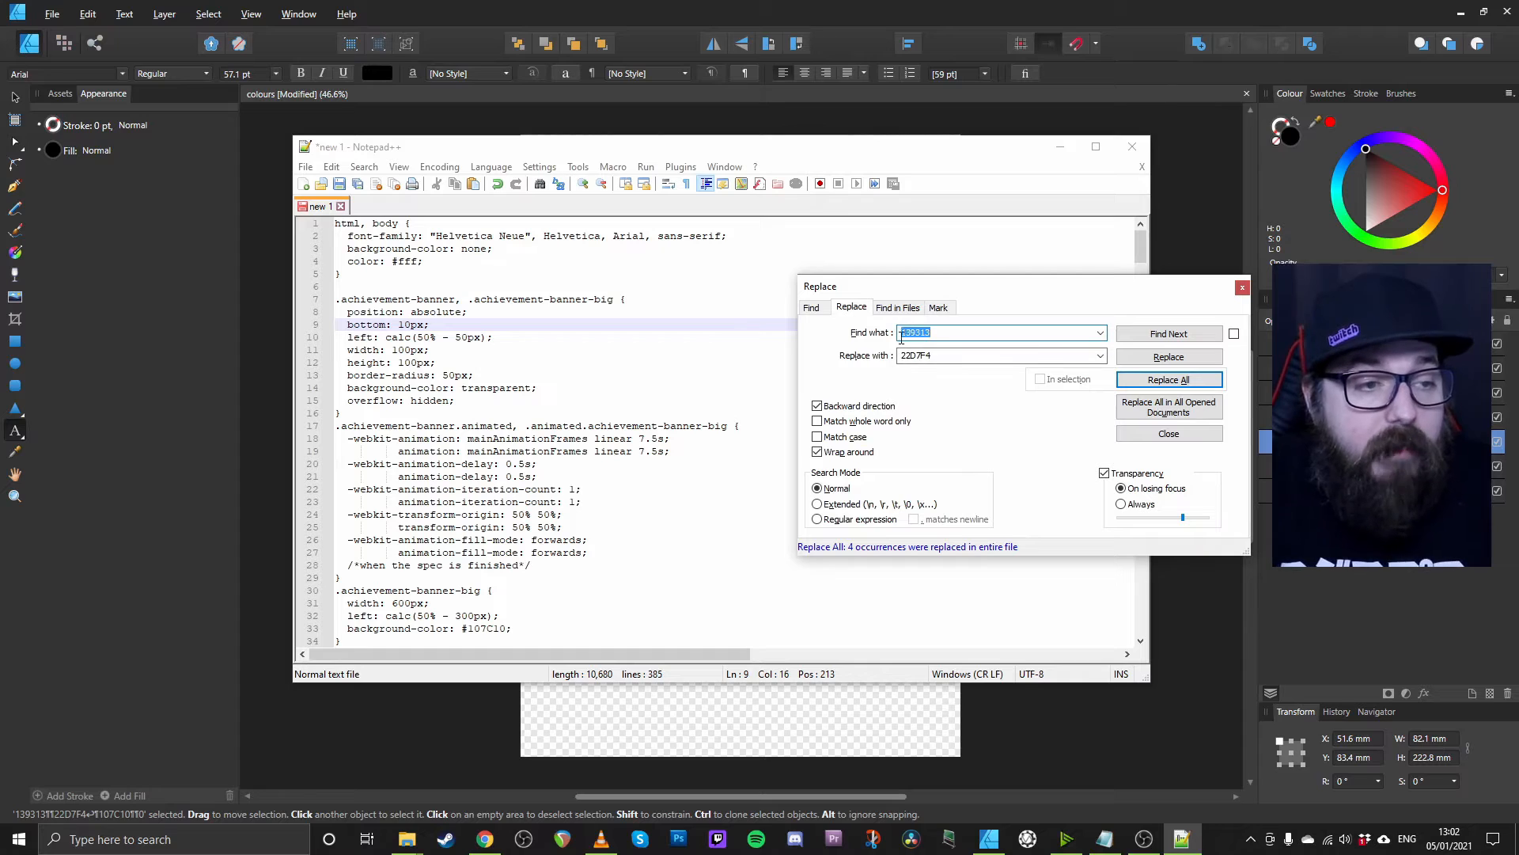
# Change the search term in the Notepad++ replacement to 107C10, copied from the Affinity Designer colour list
pyautogui.doubleClick(916, 357)
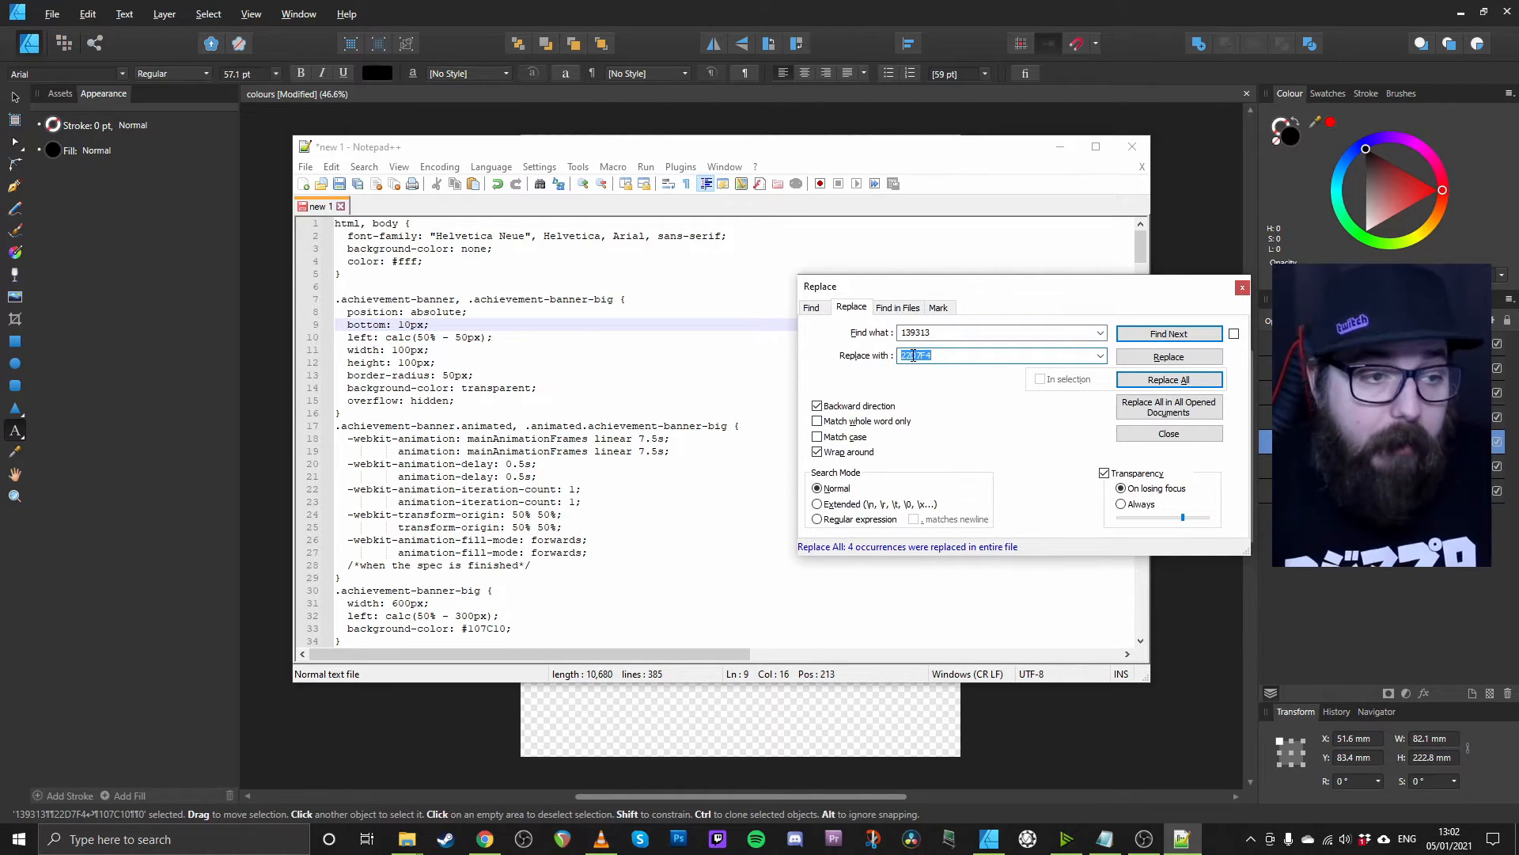
pyautogui.hotkey('alt', 'Tab')
pyautogui.doubleClick(698, 394)
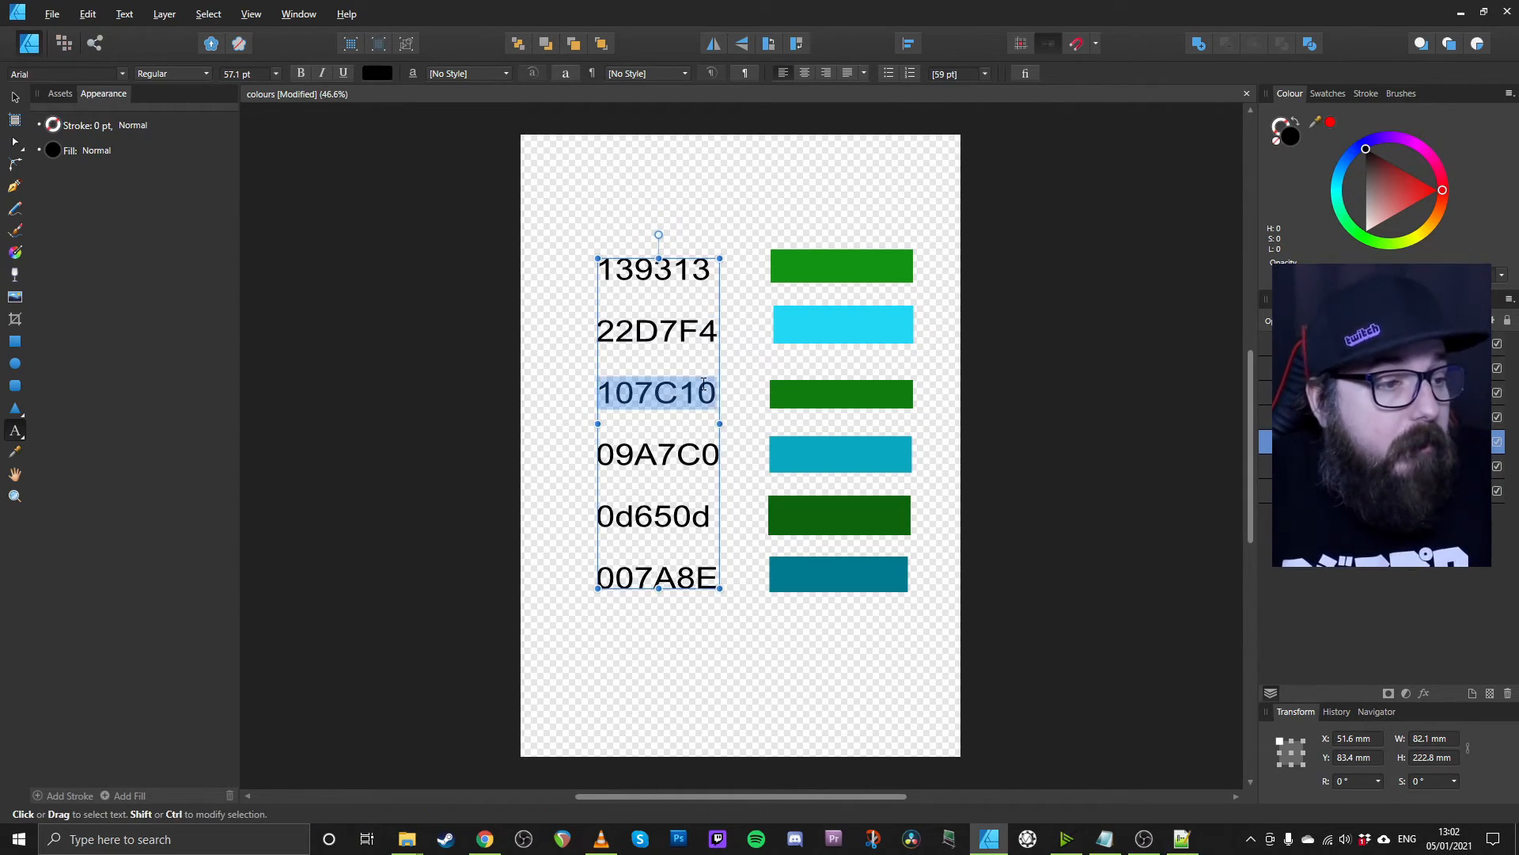
pyautogui.hotkey('alt', 'Tab')
pyautogui.click(918, 333)
pyautogui.doubleClick(918, 333)
pyautogui.click(918, 334)
pyautogui.hotkey('ctrl', 'v')
pyautogui.doubleClick(918, 333)
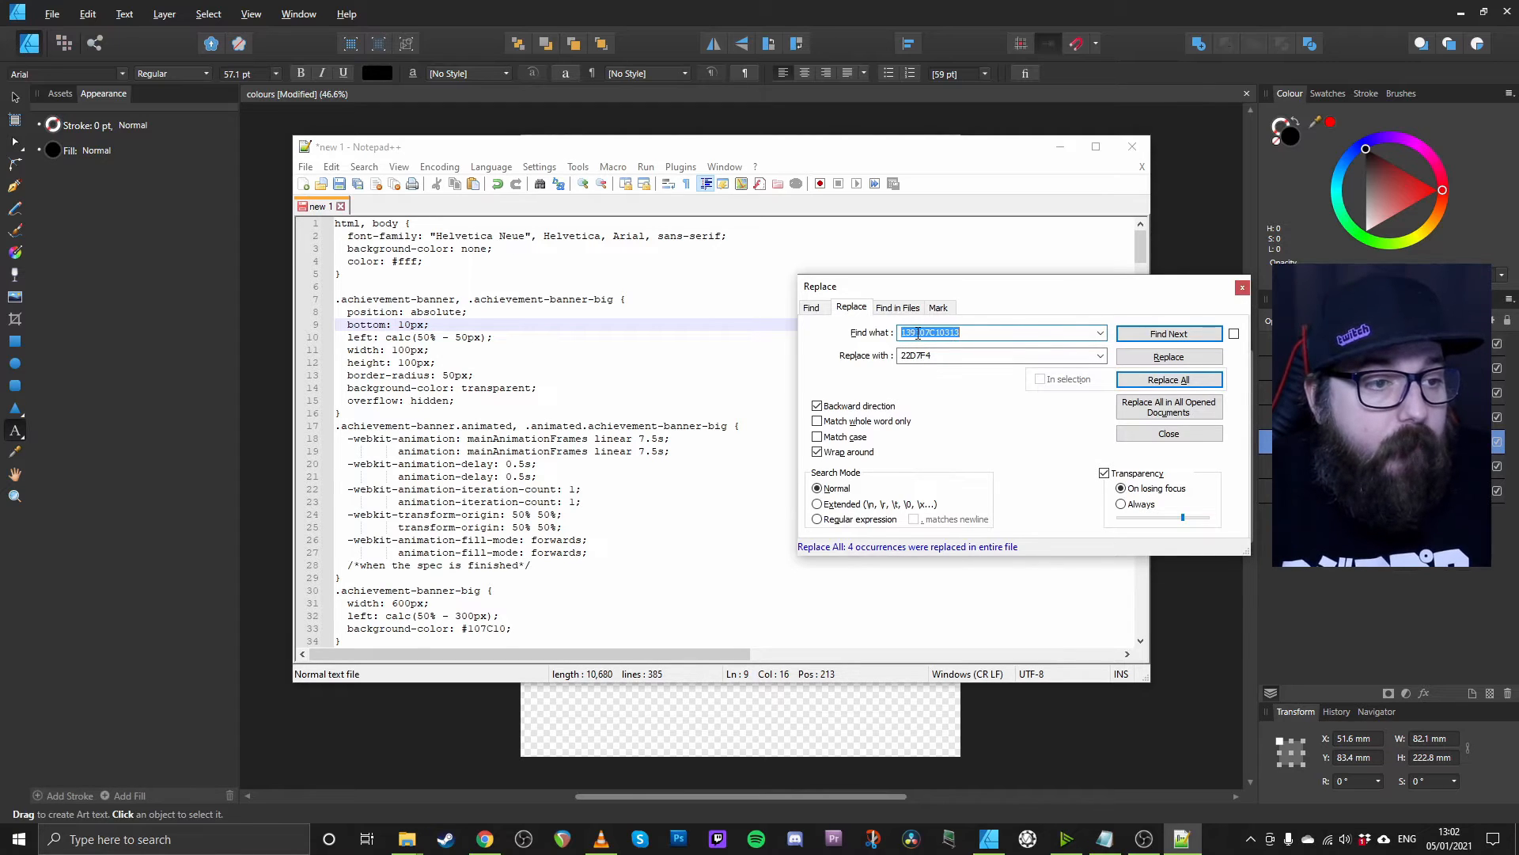
pyautogui.hotkey('ctrl', 'v')
# Copy 09A7C0 from the Affinity Designer colour list as the replacement value and replace every occurrence of 107C10 in the Notepad++ CSS
pyautogui.hotkey('alt', 'Tab')
pyautogui.doubleClick(659, 453)
pyautogui.hotkey('alt', 'Tab')
pyautogui.doubleClick(930, 356)
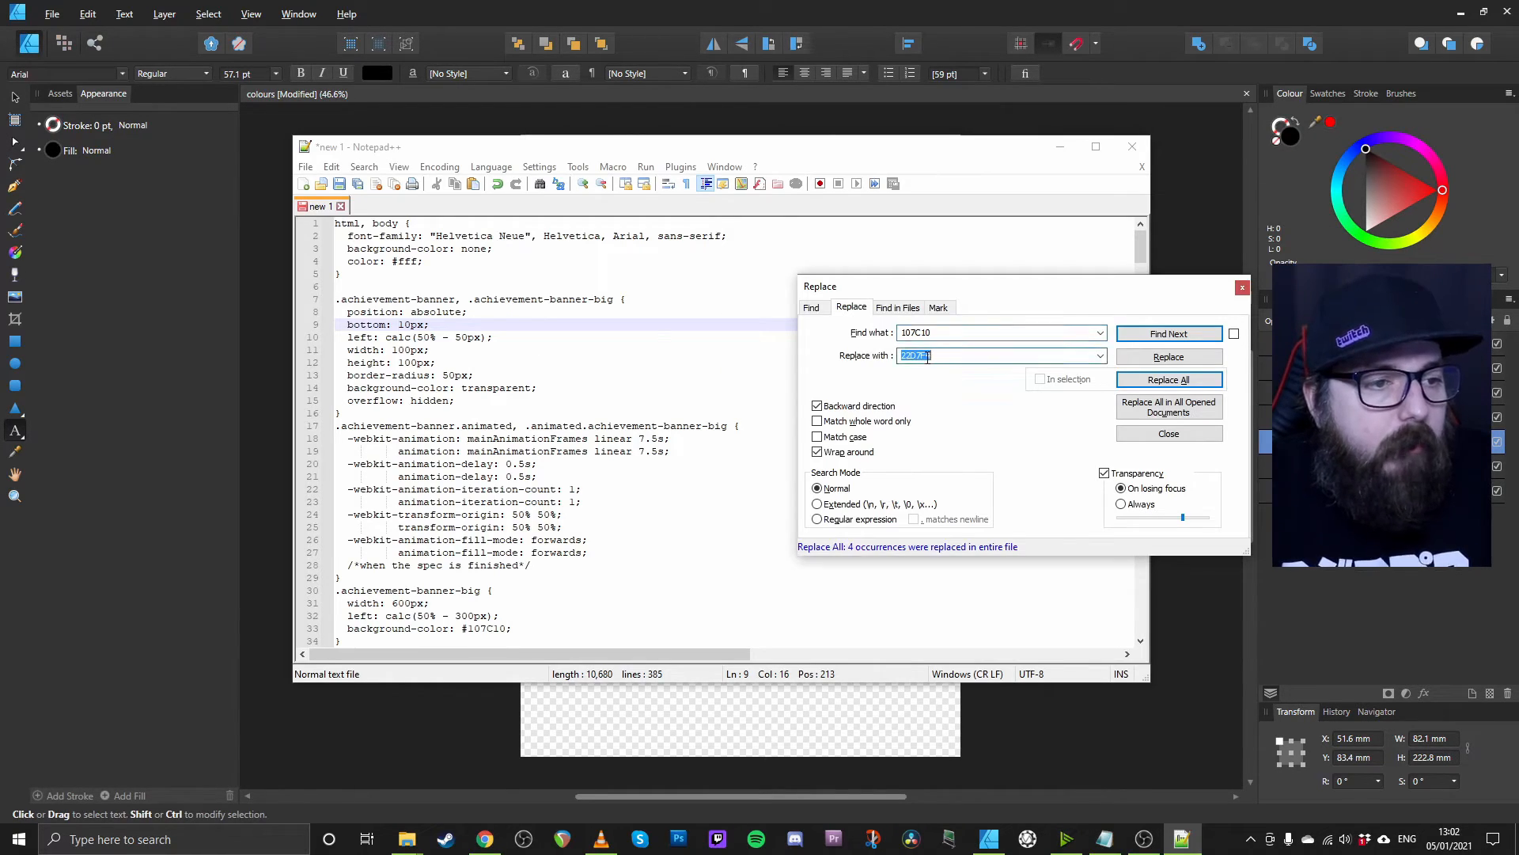
pyautogui.hotkey('alt', 'Tab')
pyautogui.hotkey('alt', 'Tab')
pyautogui.click(1178, 381)
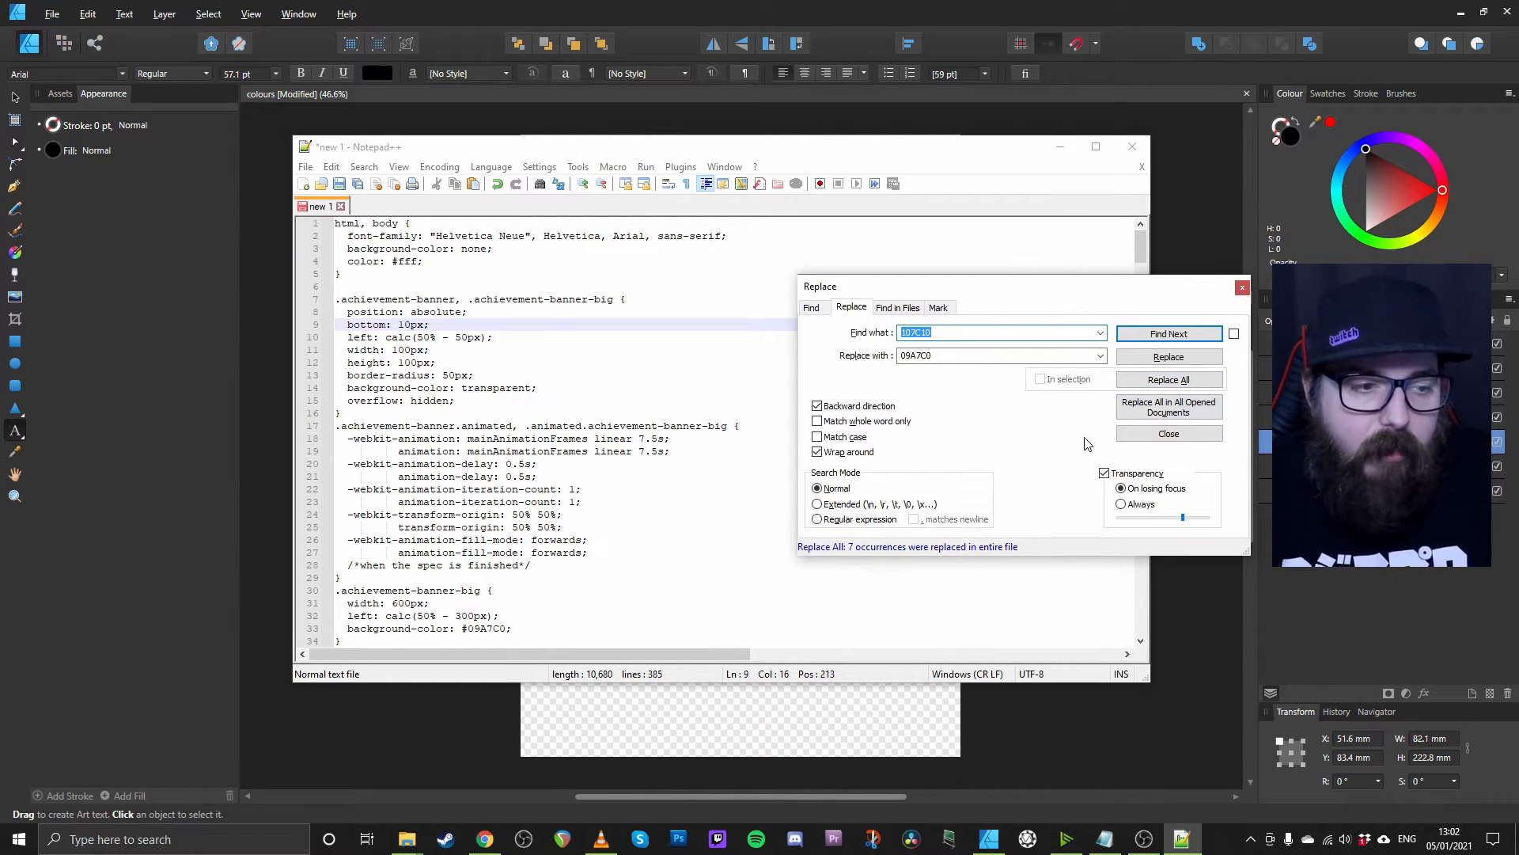
# Copy 0d650d from the Affinity Designer colour list and set it as the search term of the Notepad++ replacement
pyautogui.hotkey('alt', 'Tab')
pyautogui.doubleClick(655, 519)
pyautogui.hotkey('ctrl', 'c')
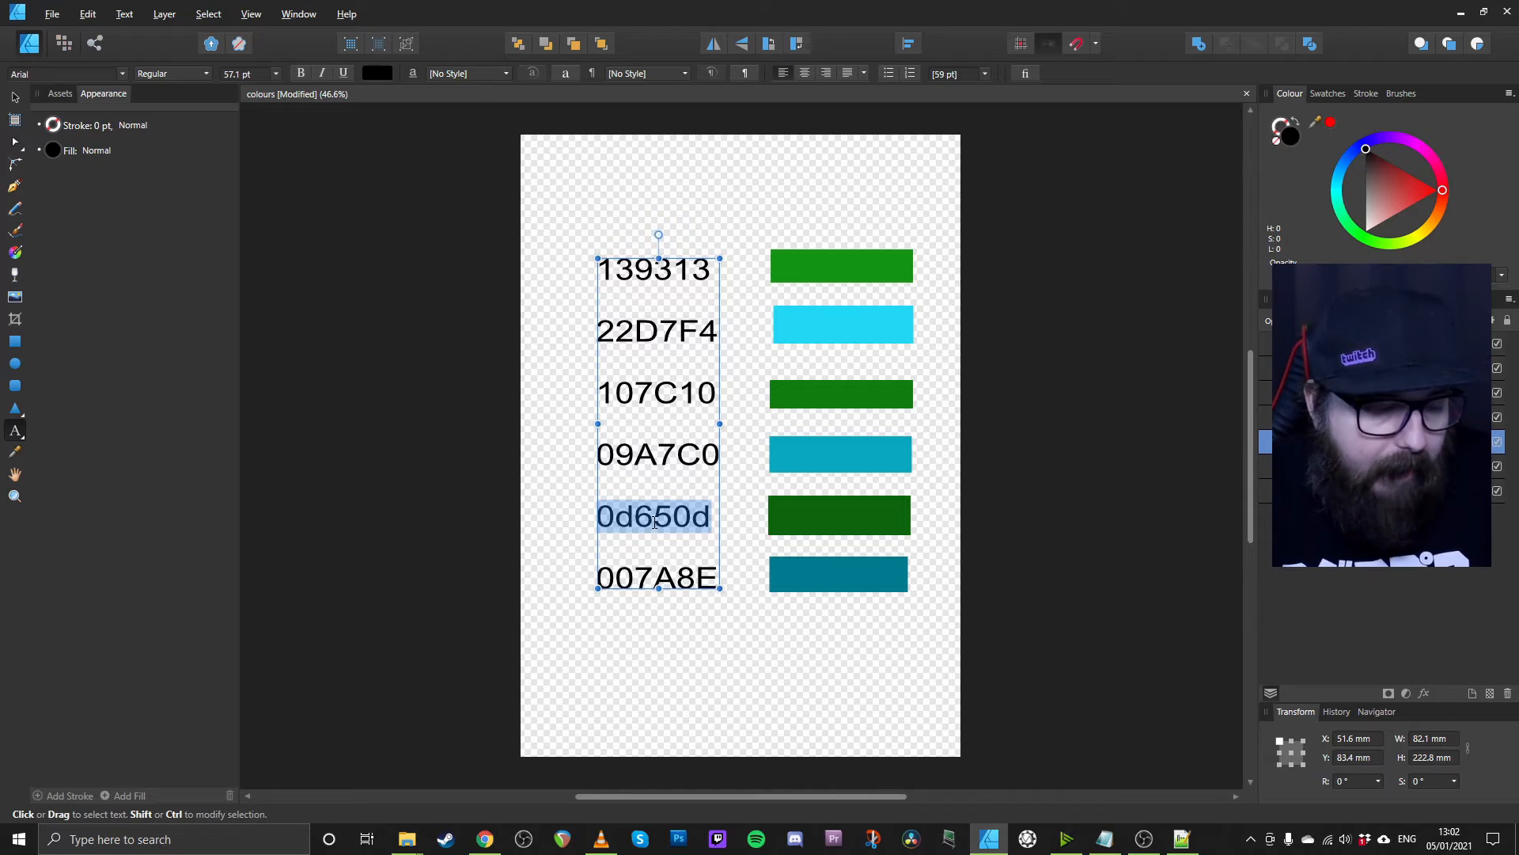
pyautogui.hotkey('alt', 'Tab')
pyautogui.doubleClick(916, 333)
pyautogui.hotkey('ctrl', 'v')
# Copy 007A8E from the colour list as the replacement value, replace every occurrence of 0d650d in the CSS and close the replacement dialog
pyautogui.hotkey('alt', 'Tab')
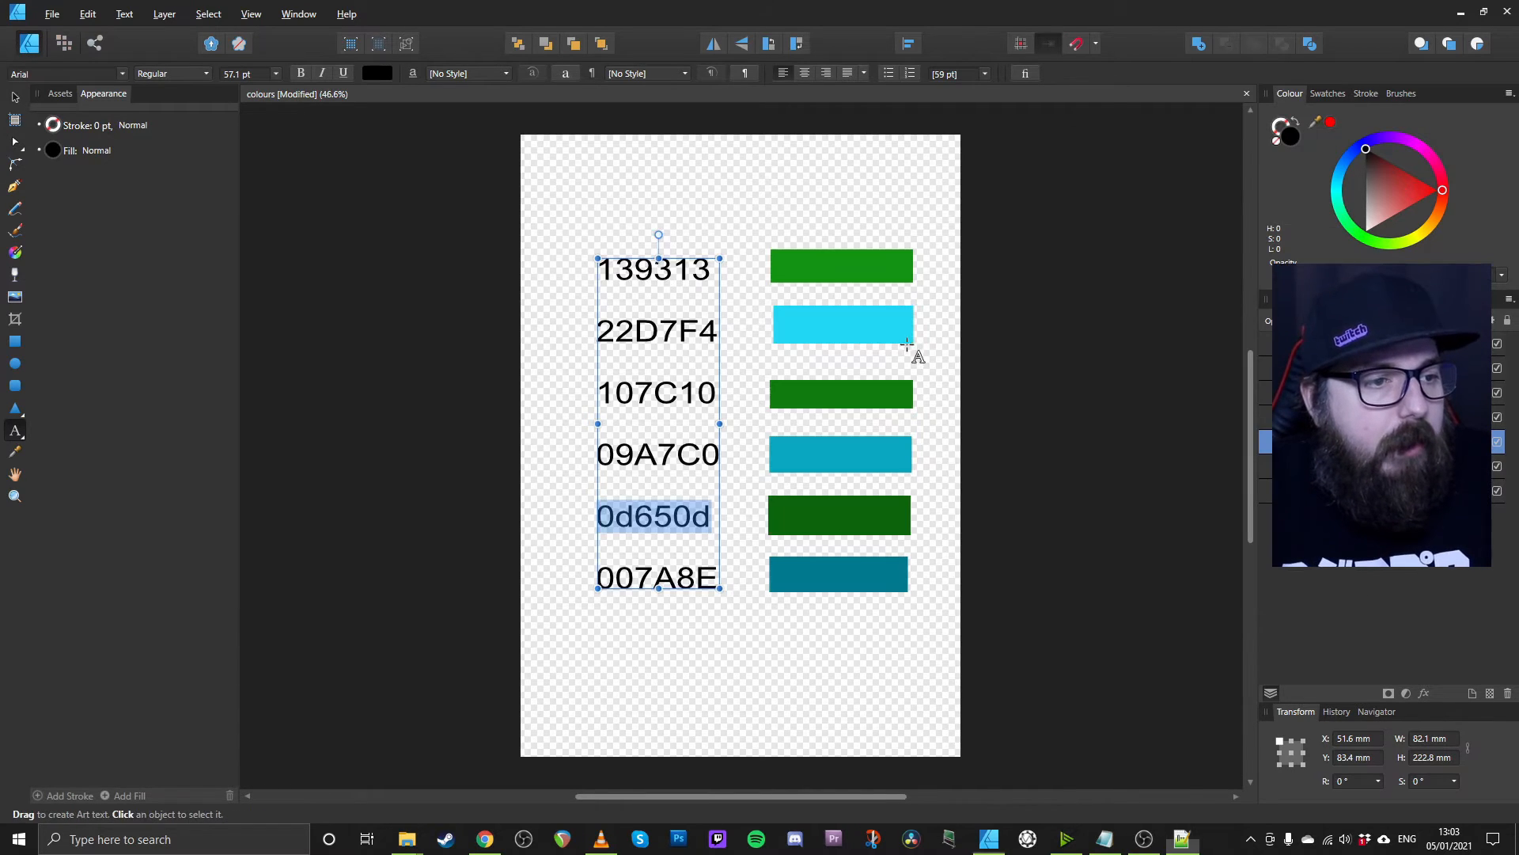
pyautogui.doubleClick(657, 578)
pyautogui.hotkey('ctrl', 'c')
pyautogui.hotkey('alt', 'Tab')
pyautogui.doubleClick(911, 355)
pyautogui.hotkey('ctrl', 'v')
pyautogui.click(1171, 381)
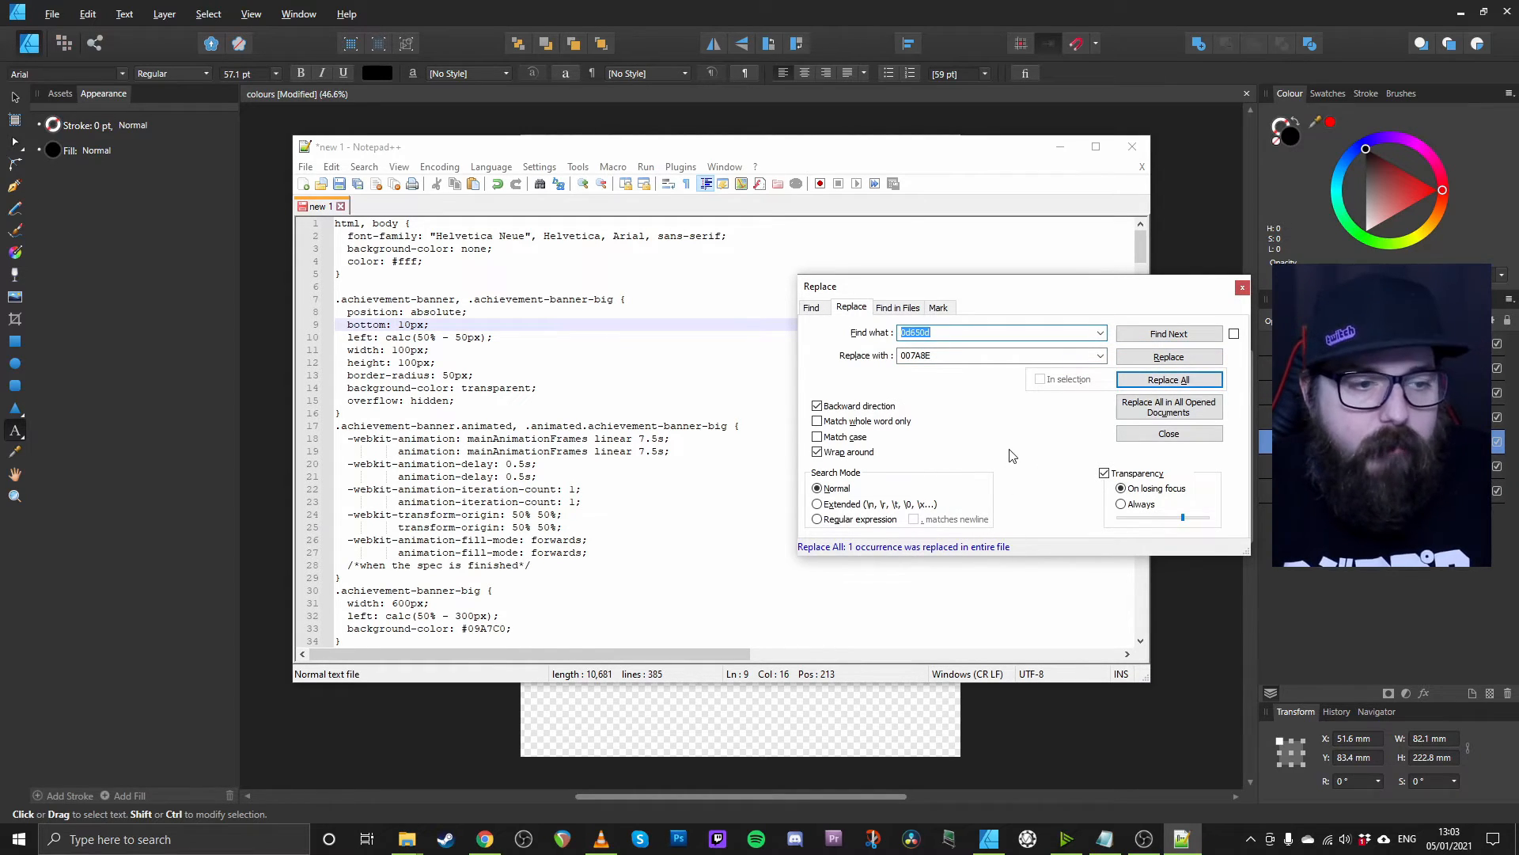
pyautogui.click(1242, 288)
# Copy the entire recoloured CSS from Notepad++ and overwrite the follower alert's CSS with it in the StreamElements editor in Chrome
pyautogui.click(770, 381)
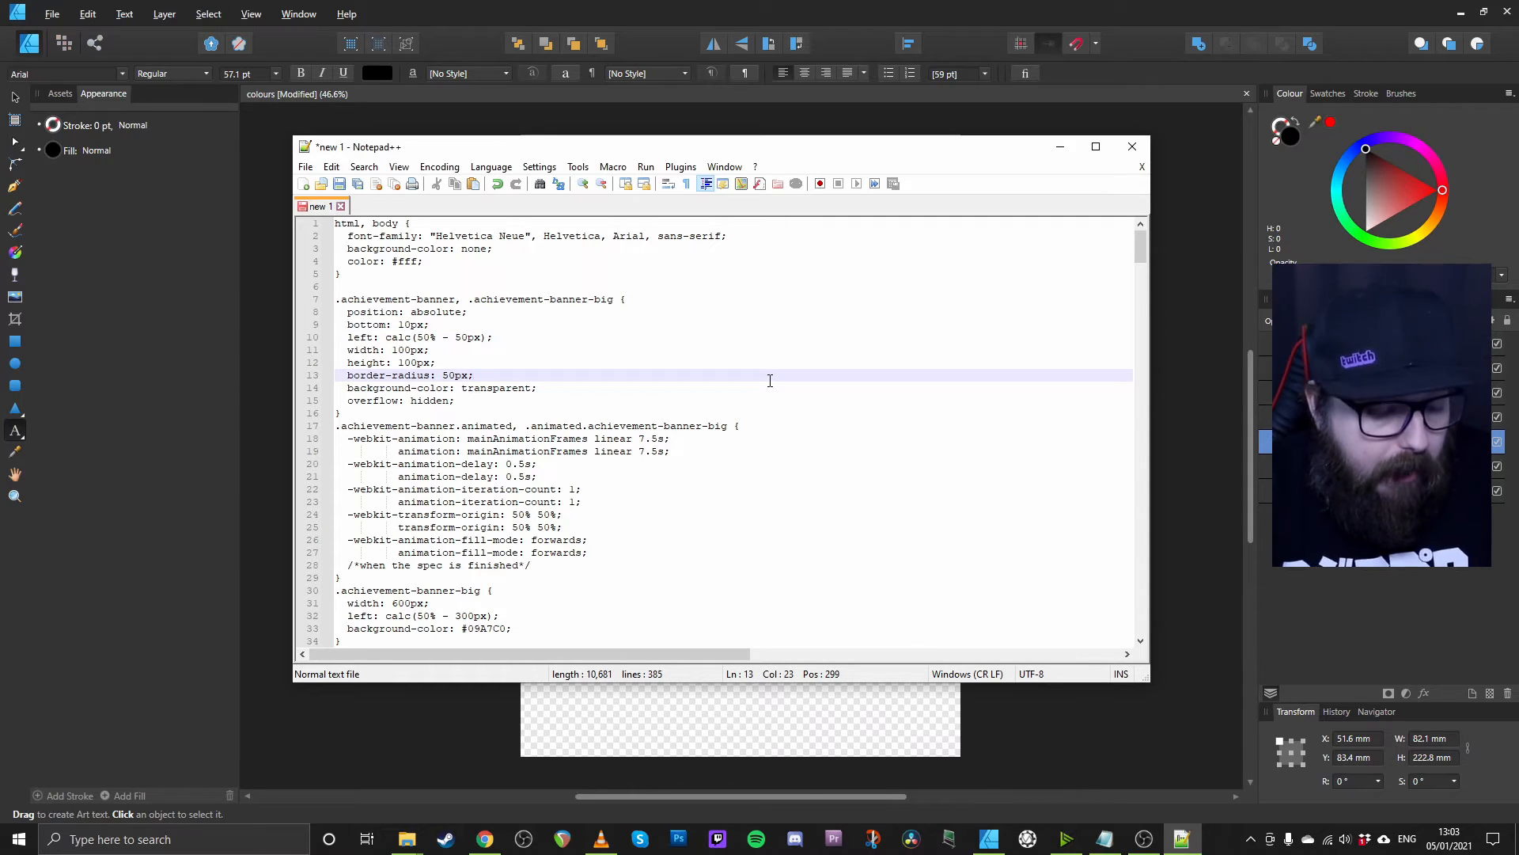
pyautogui.hotkey('ctrl', 'a')
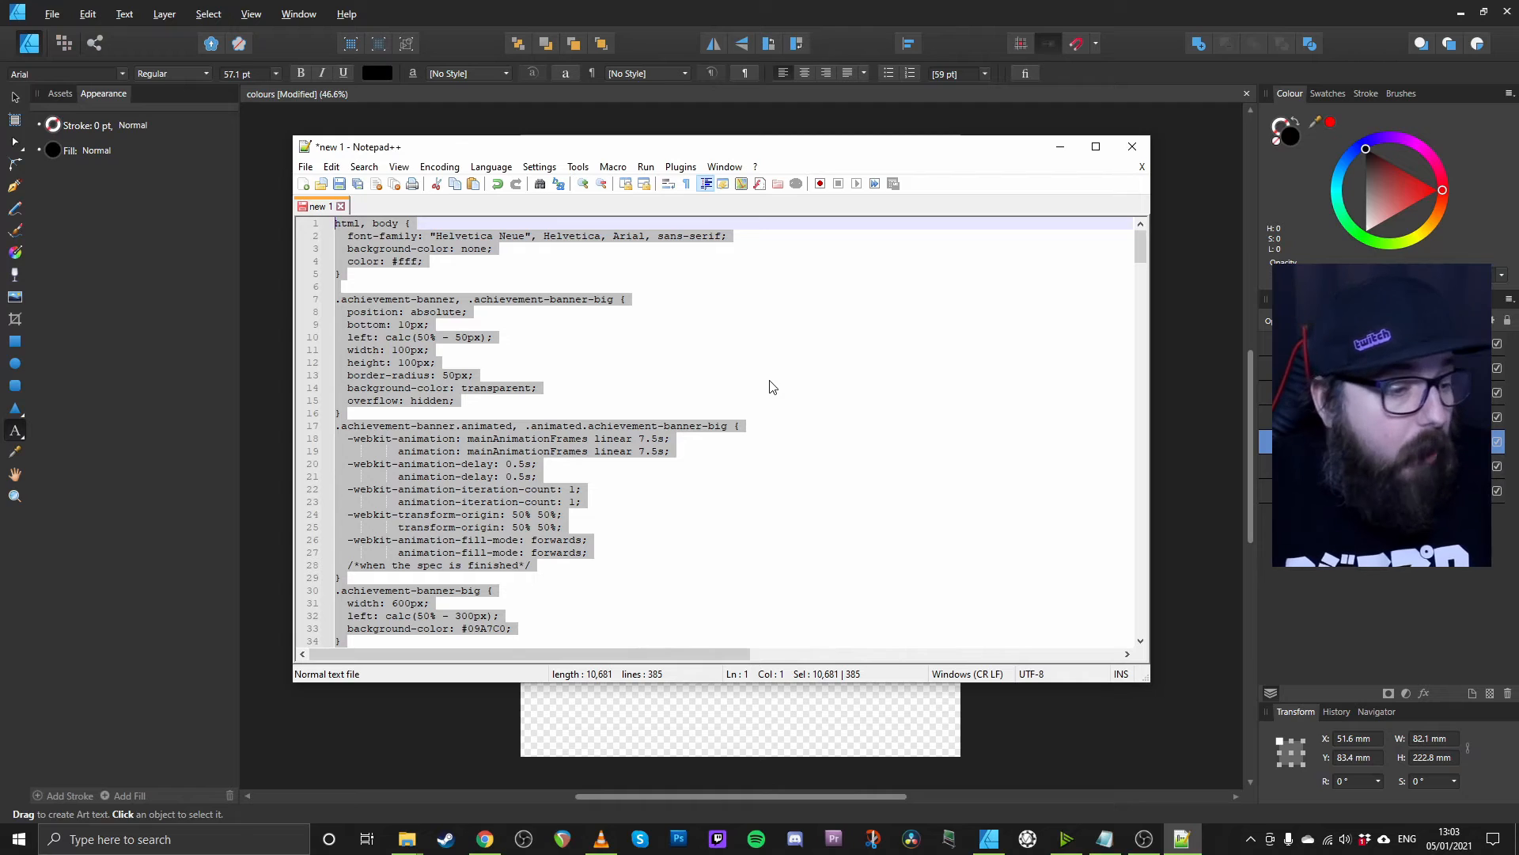
pyautogui.click(484, 841)
pyautogui.click(115, 16)
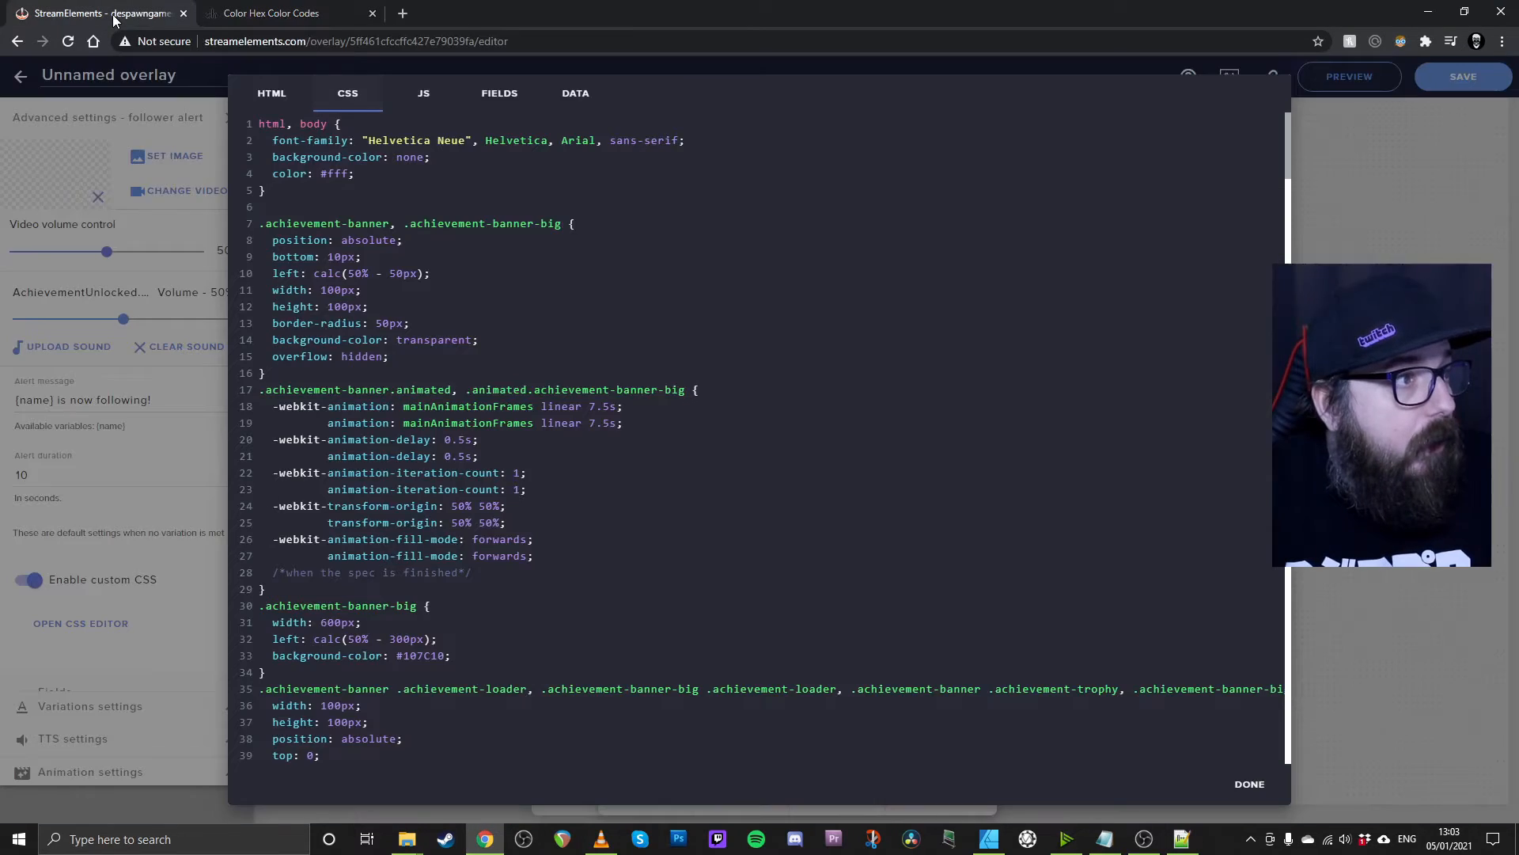
pyautogui.click(822, 385)
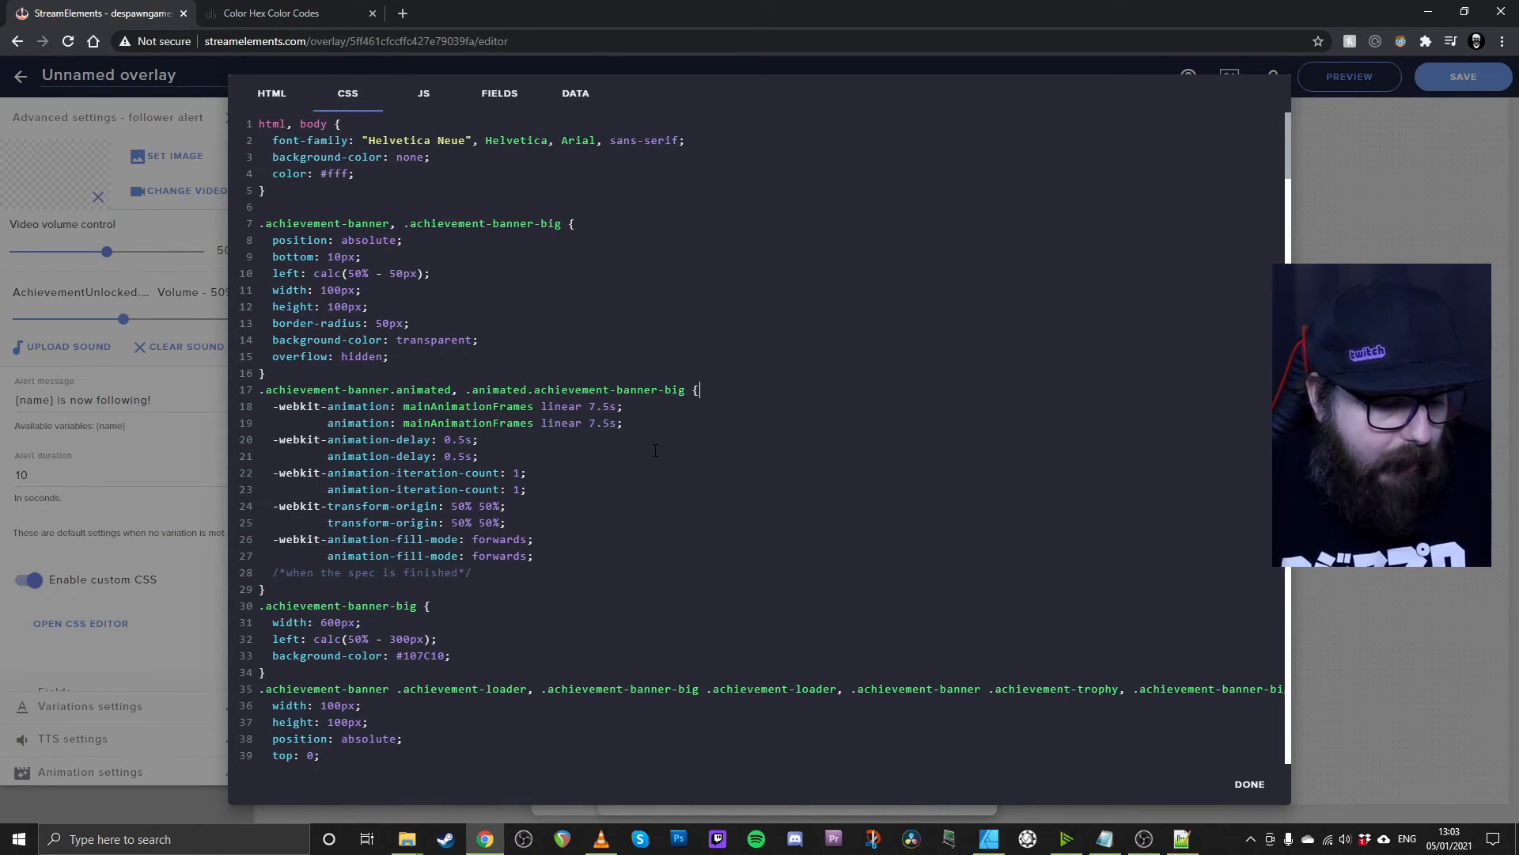
pyautogui.hotkey('ctrl', 'a')
pyautogui.hotkey('ctrl', 'v')
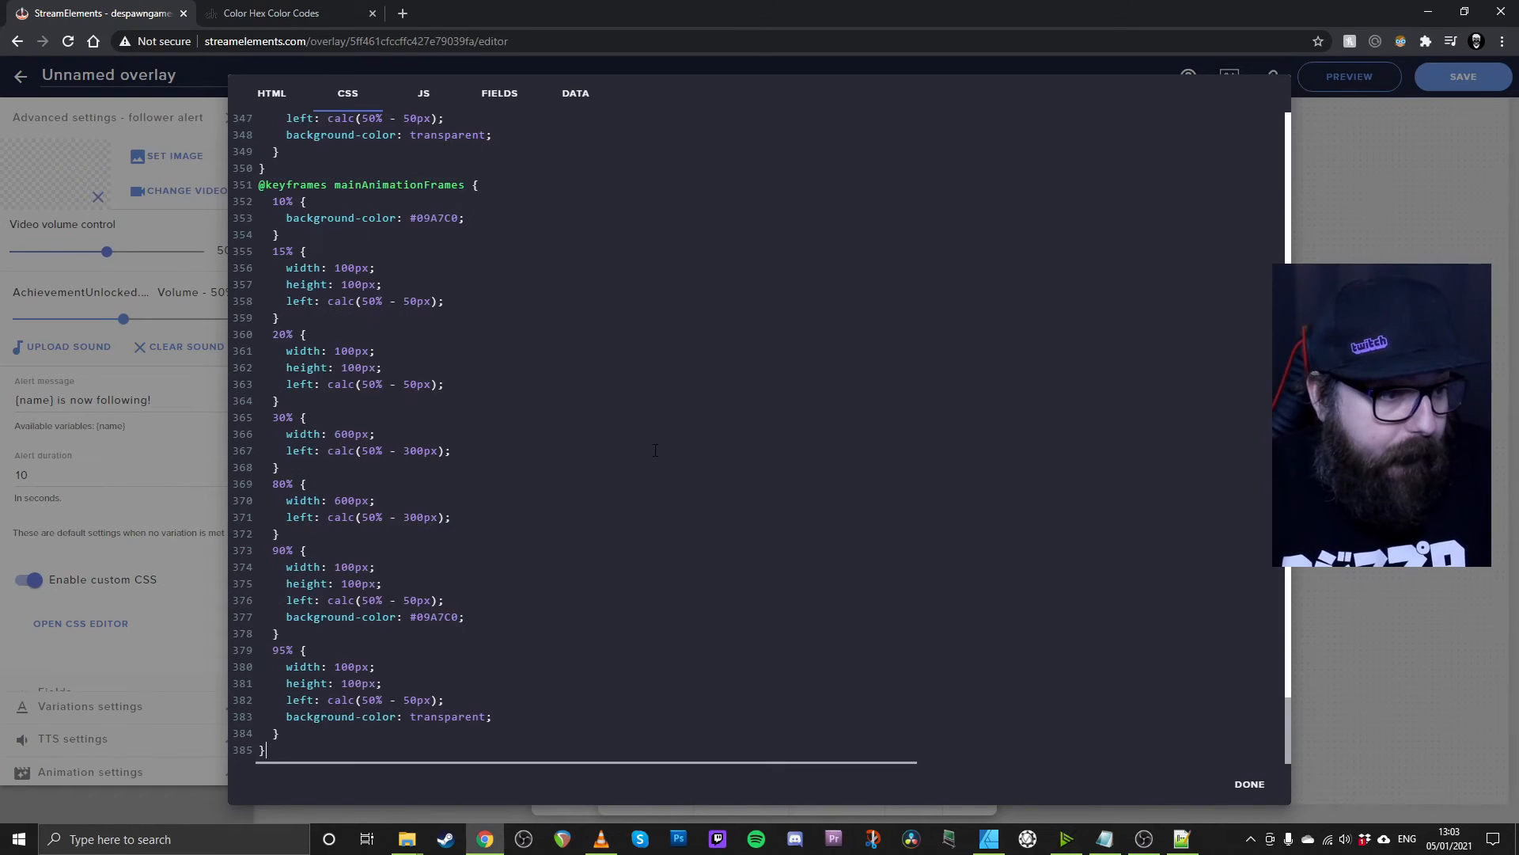
pyautogui.click(1250, 785)
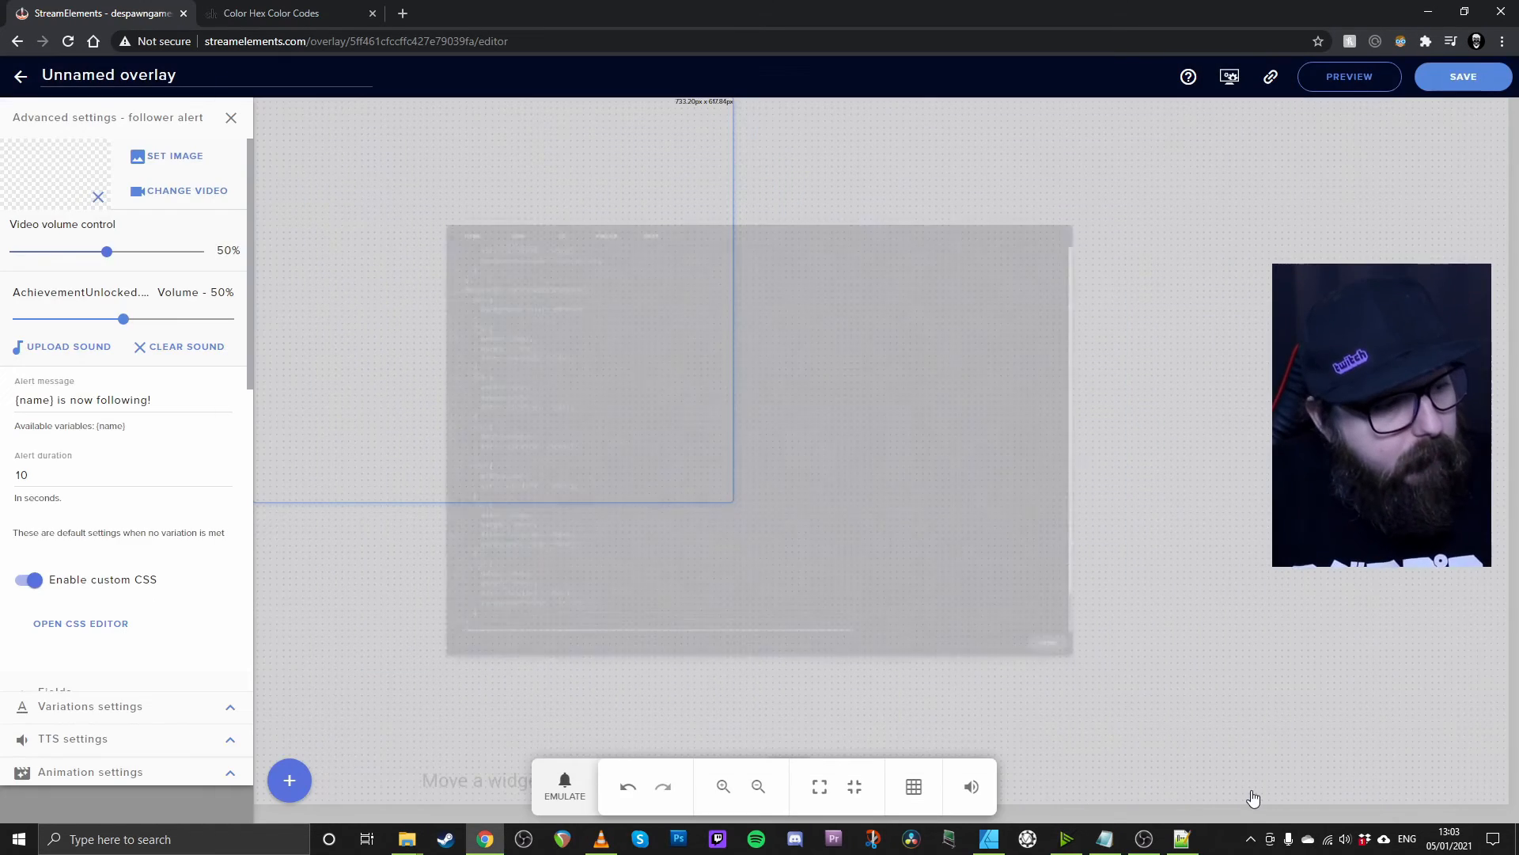
# Deselect the alert box and emulate a follower event to preview the recoloured alert
pyautogui.click(694, 663)
pyautogui.click(565, 786)
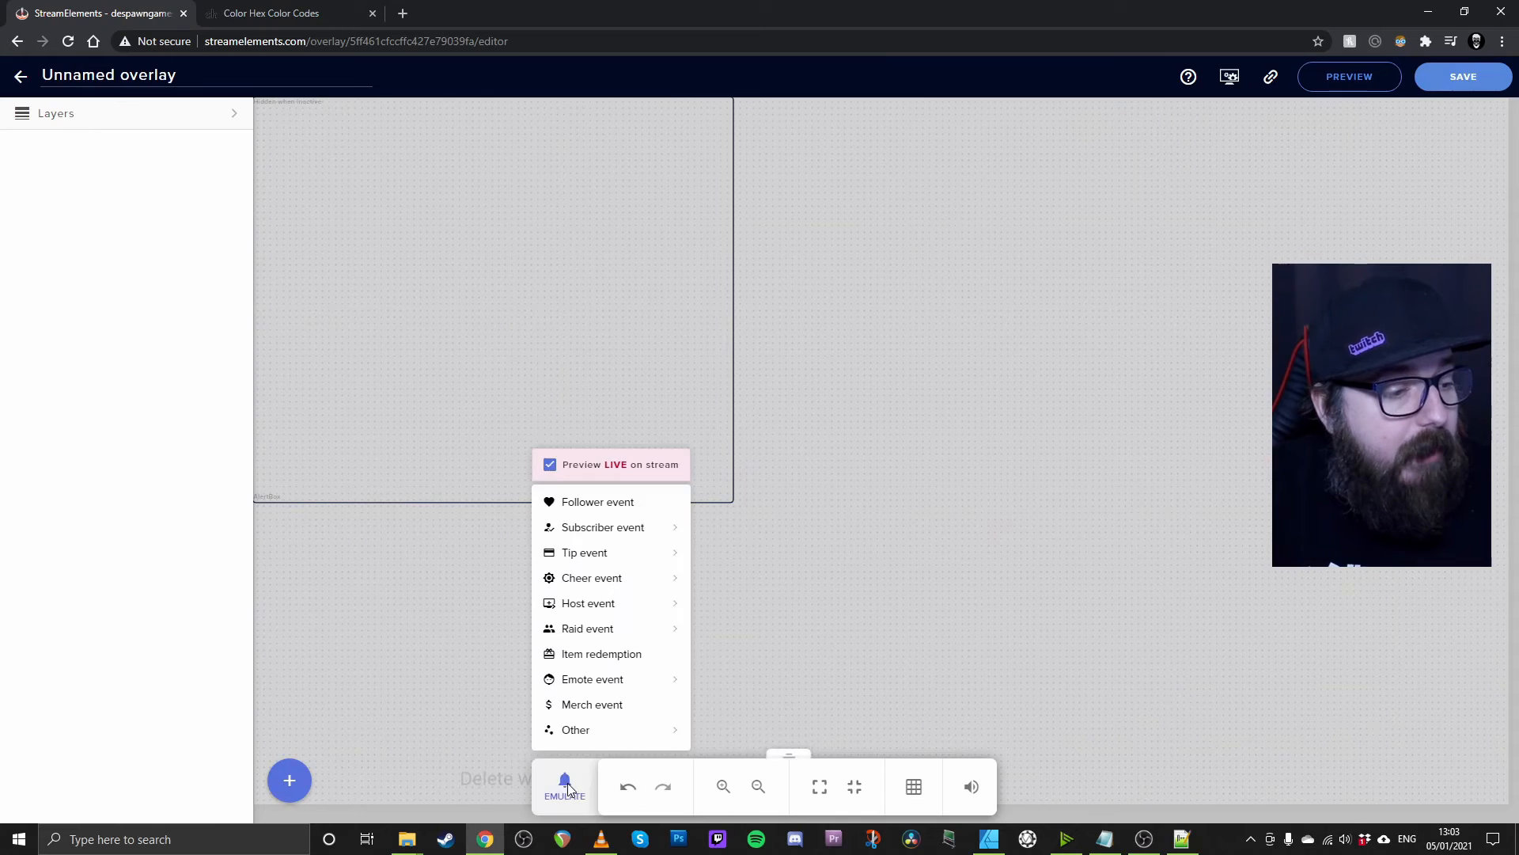
pyautogui.click(599, 502)
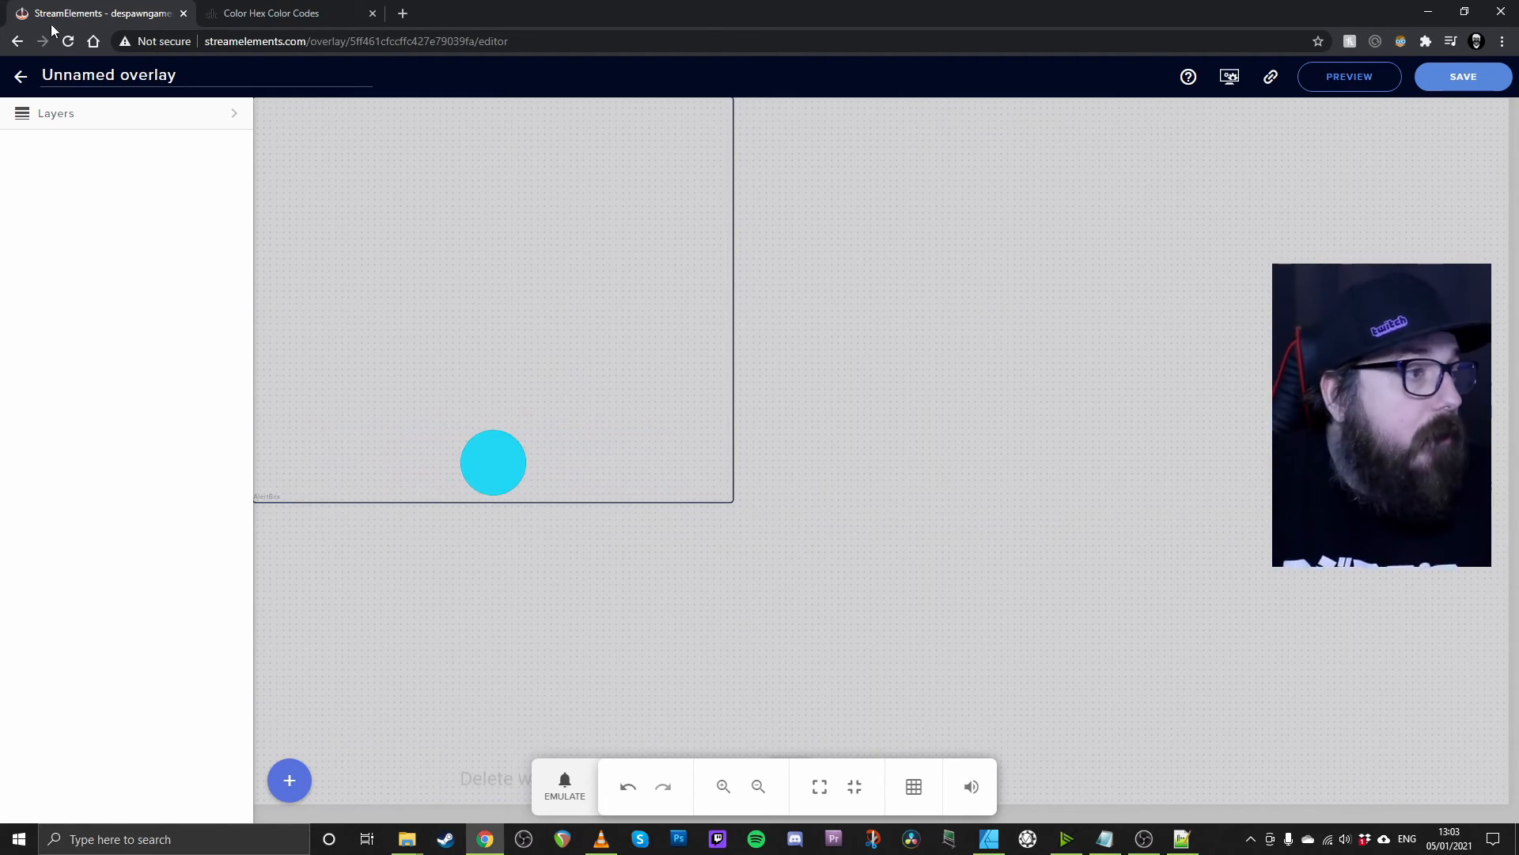
# Select the AlertBox 1 layer and open its alert settings
pyautogui.click(81, 115)
pyautogui.click(150, 185)
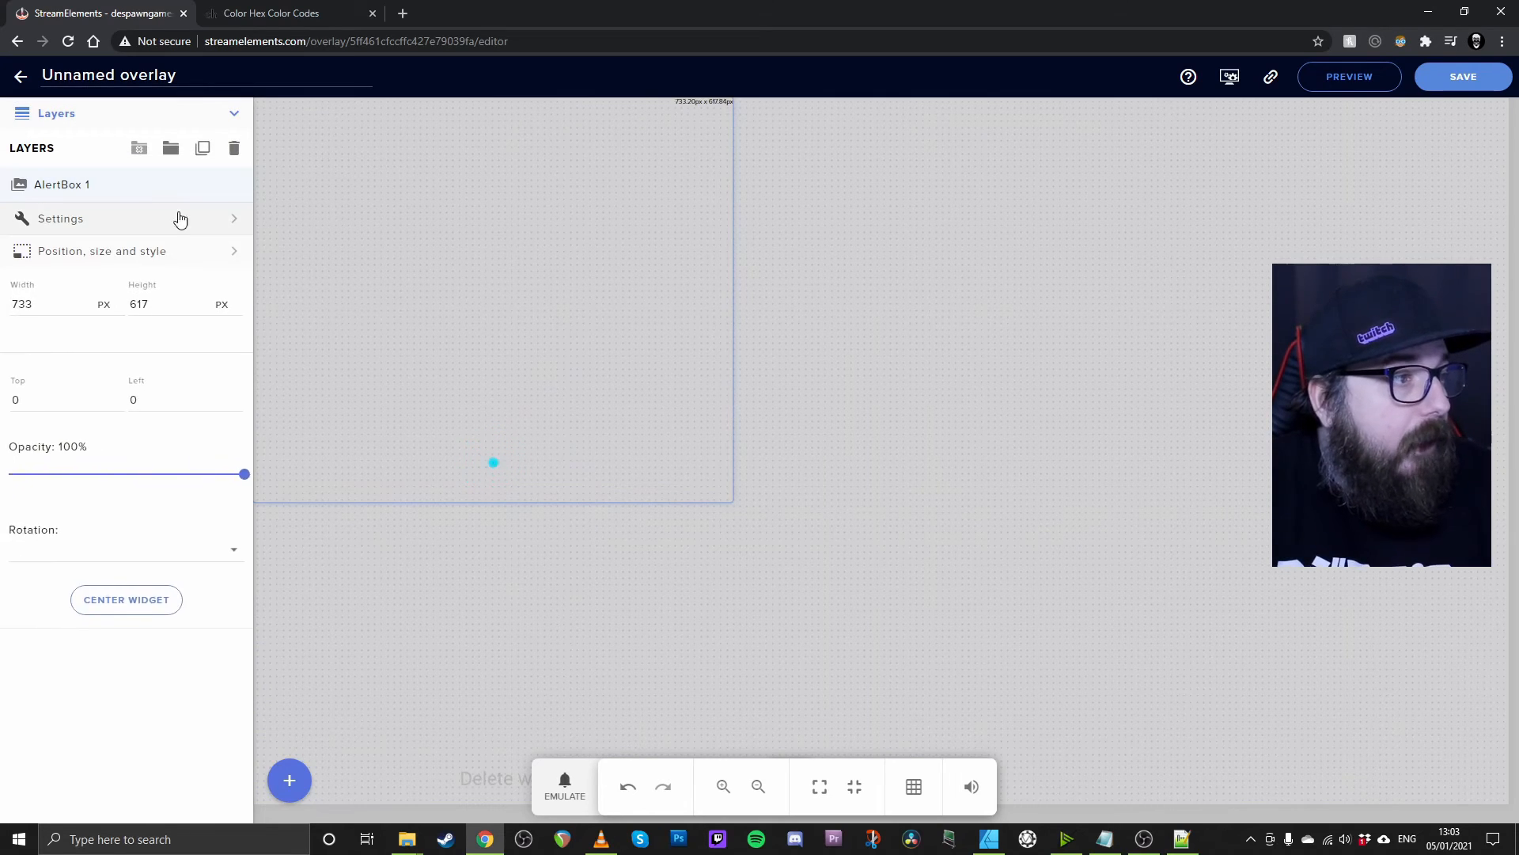
pyautogui.click(207, 222)
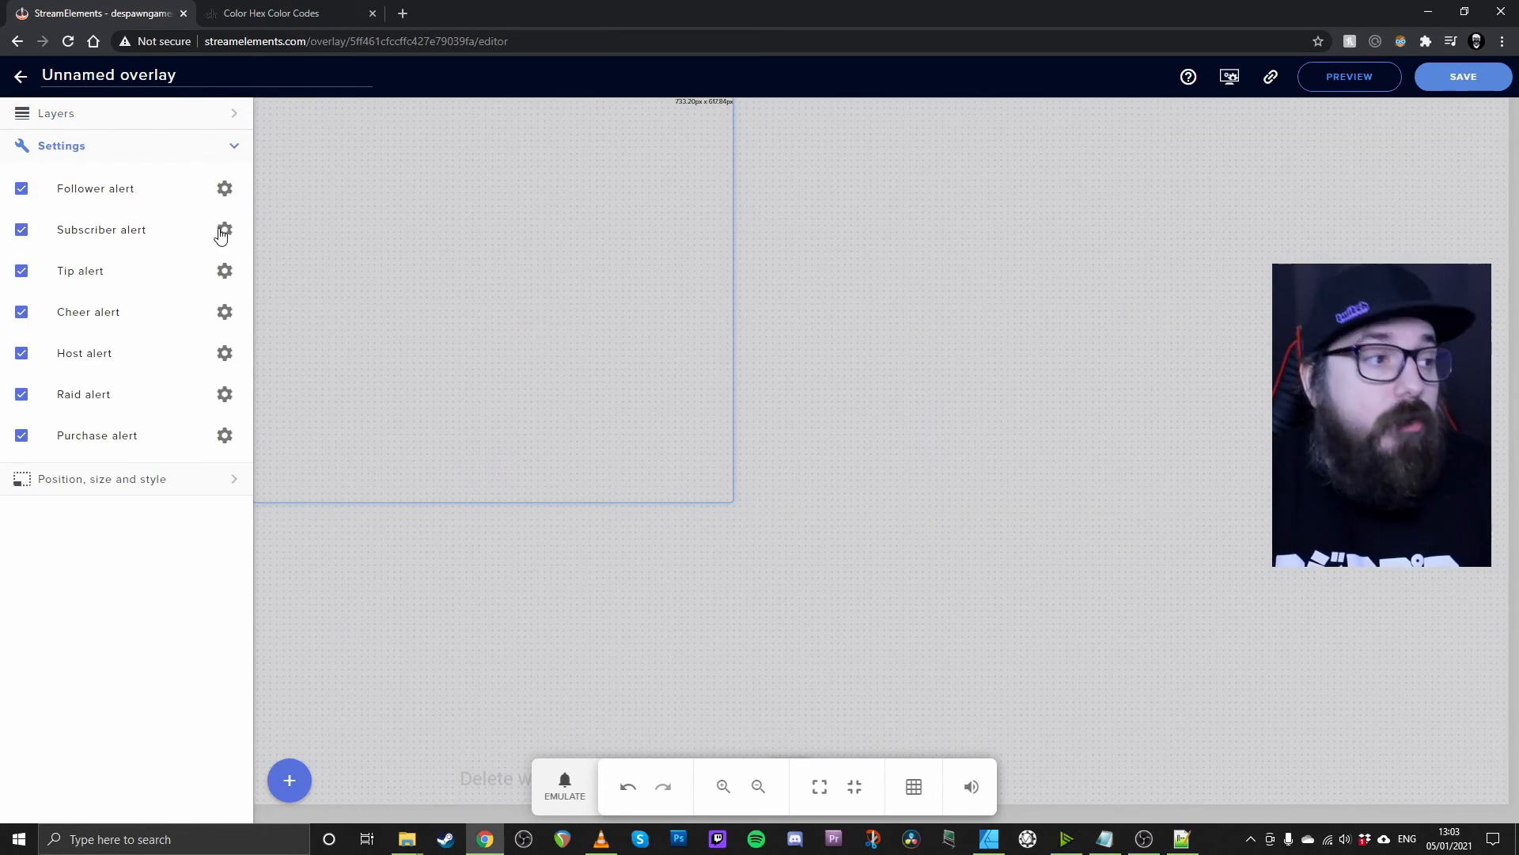